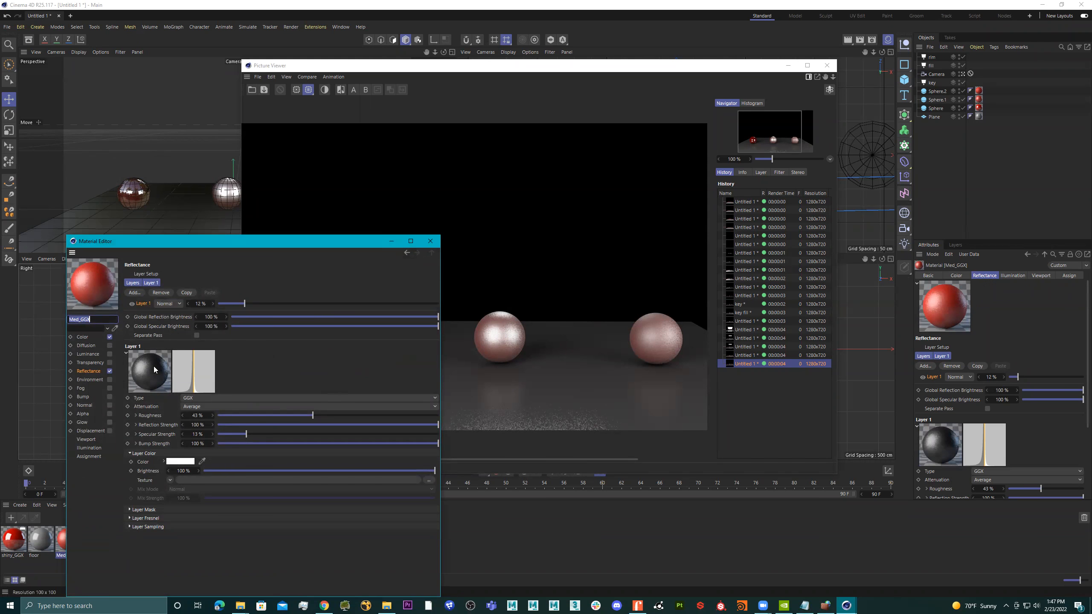
Set the Fresnel type of the Med_GGX material's reflectance Layer 1 to Dielectric.
left_click(144, 519)
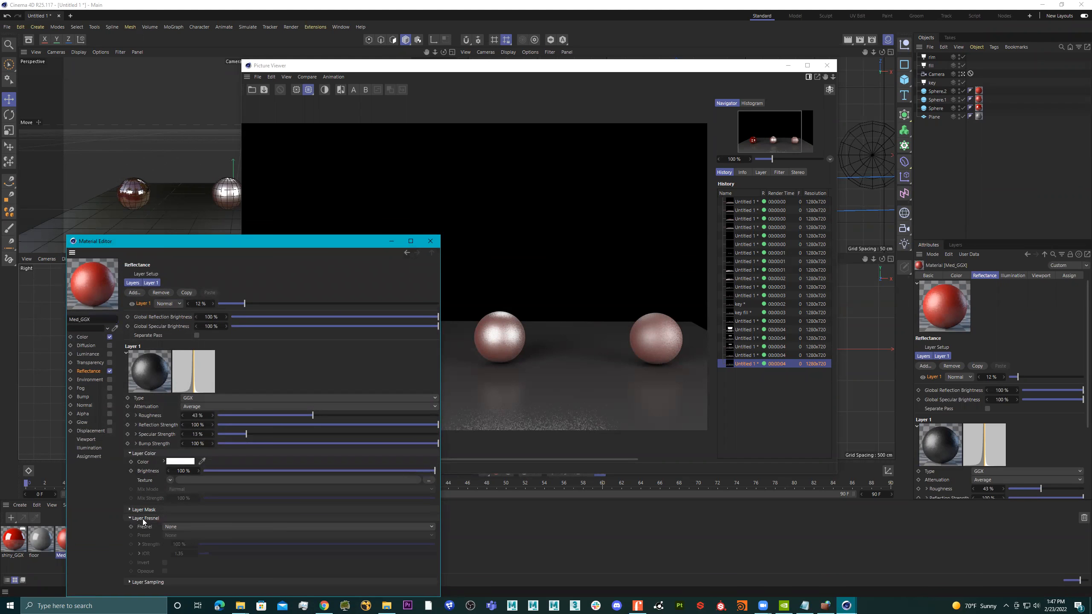
left_click(207, 527)
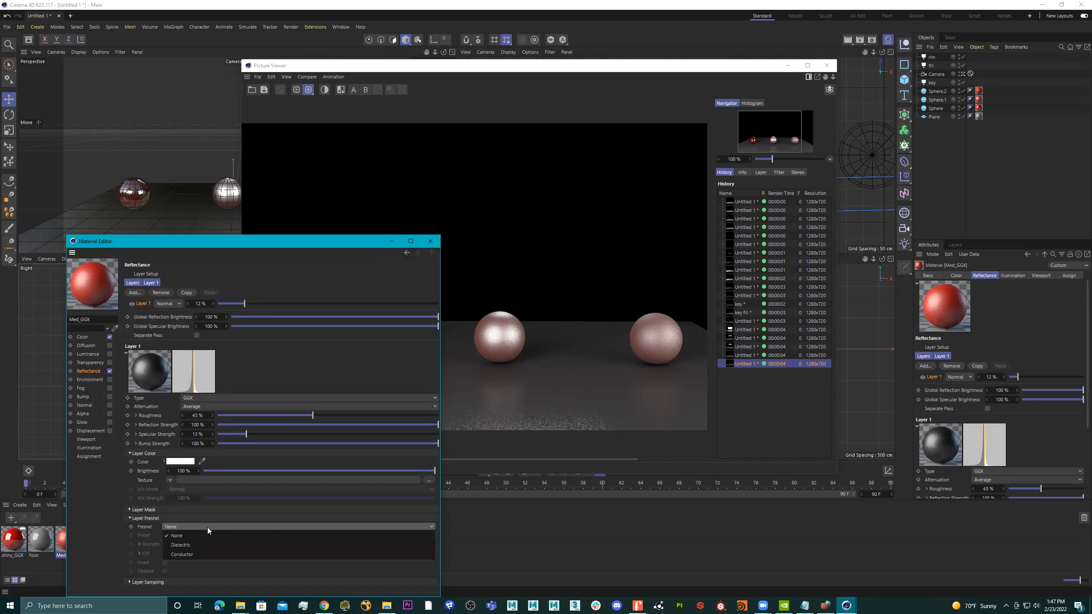
left_click(205, 544)
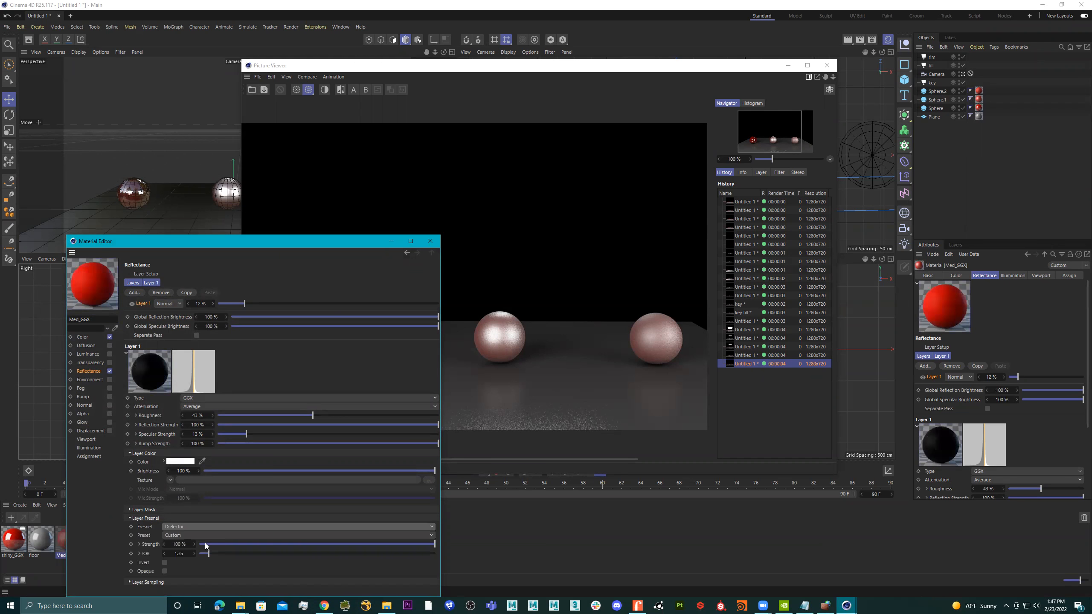
Switch to Chrome and search Google for "dielectric", using the corrected spelling.
left_click(325, 604)
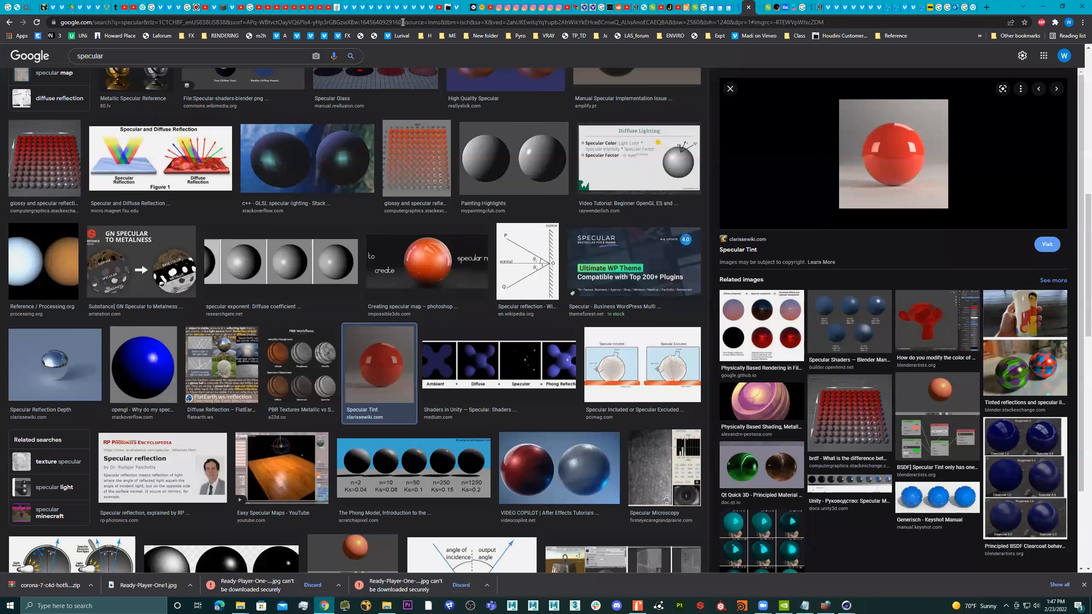
left_click(402, 24)
type("die")
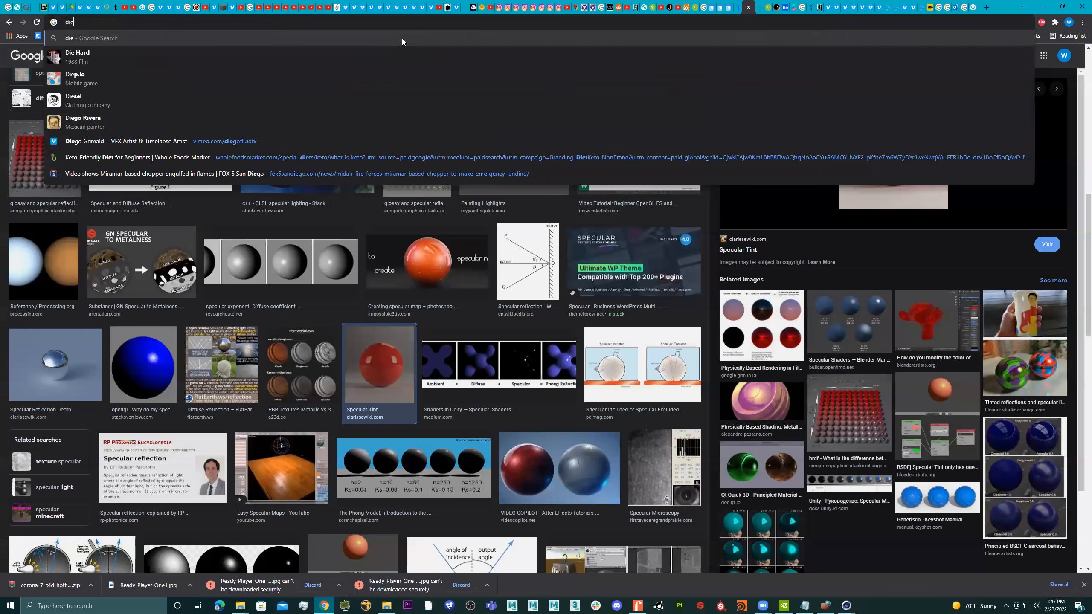
type("letric")
key("Return")
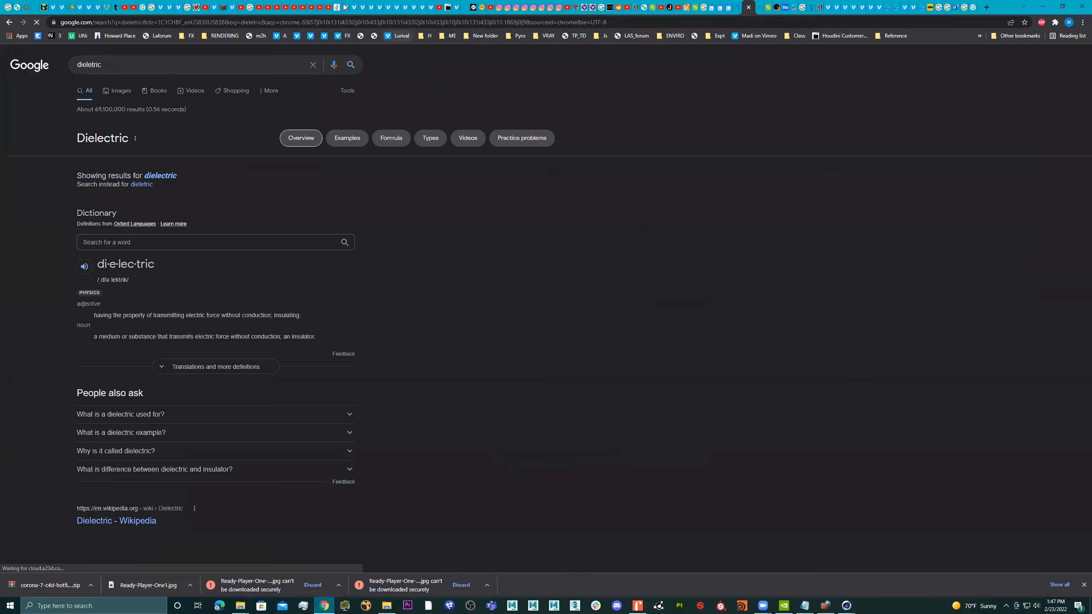
left_click(160, 176)
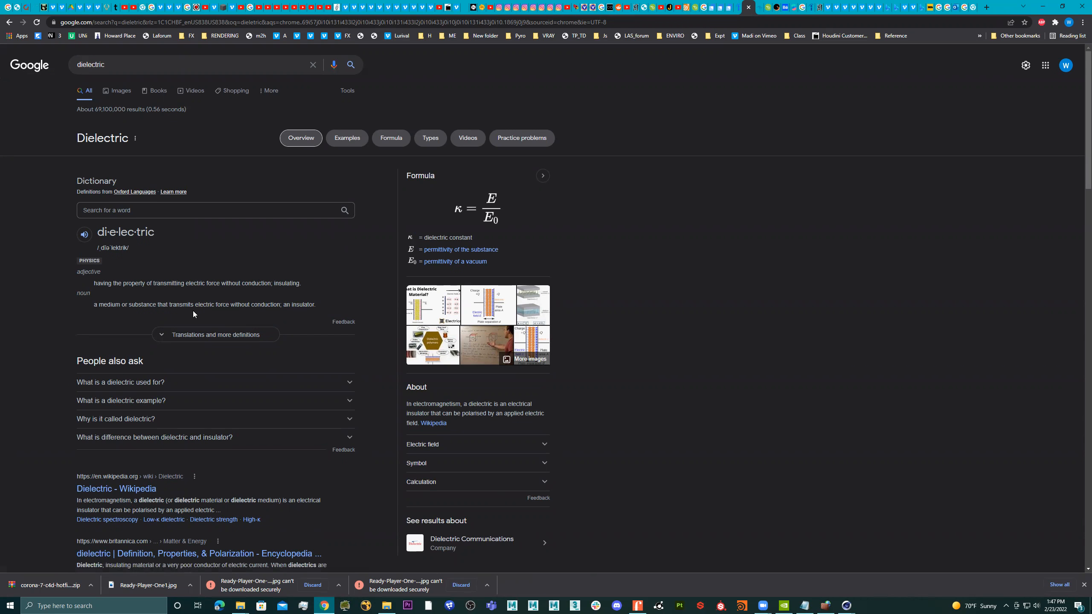
Read the answers on what a dielectric is used for and what examples exist, and return to Cinema 4D.
left_click(192, 384)
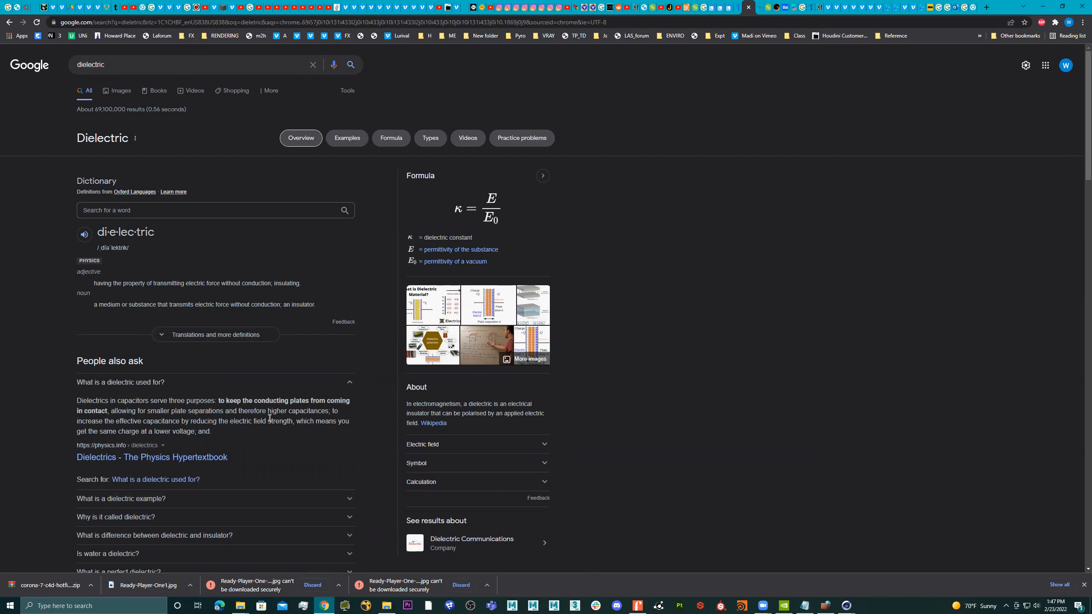
scroll(307, 419, "down", 2)
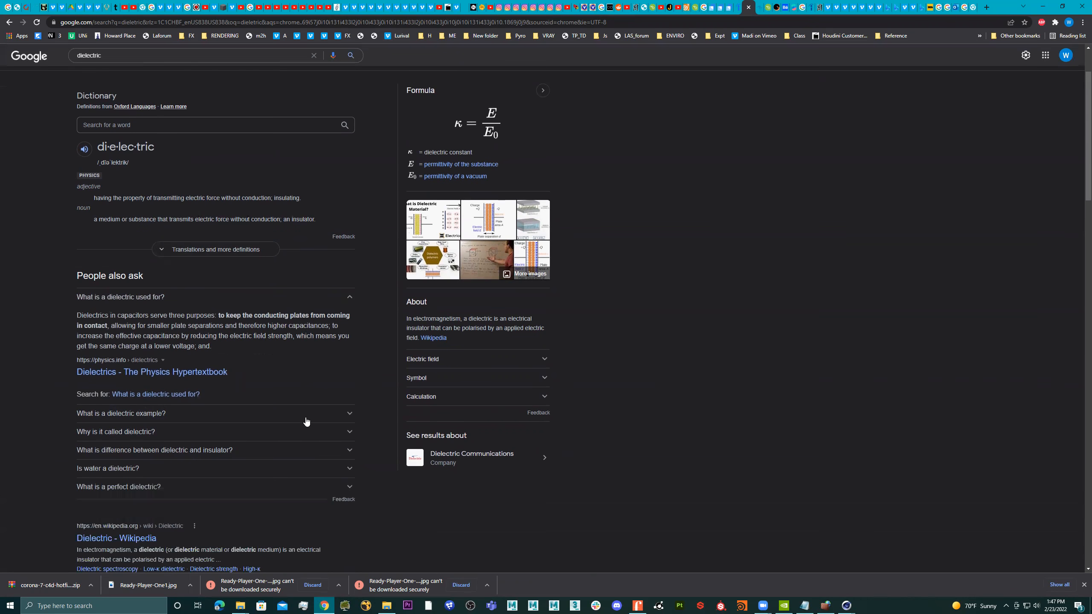
left_click(235, 418)
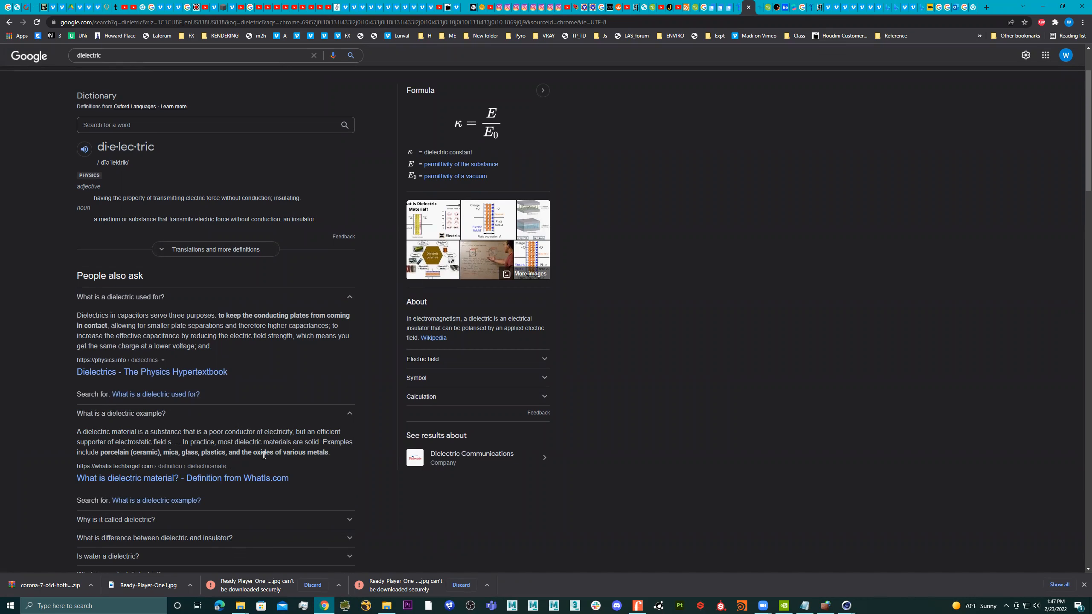
left_click(1042, 6)
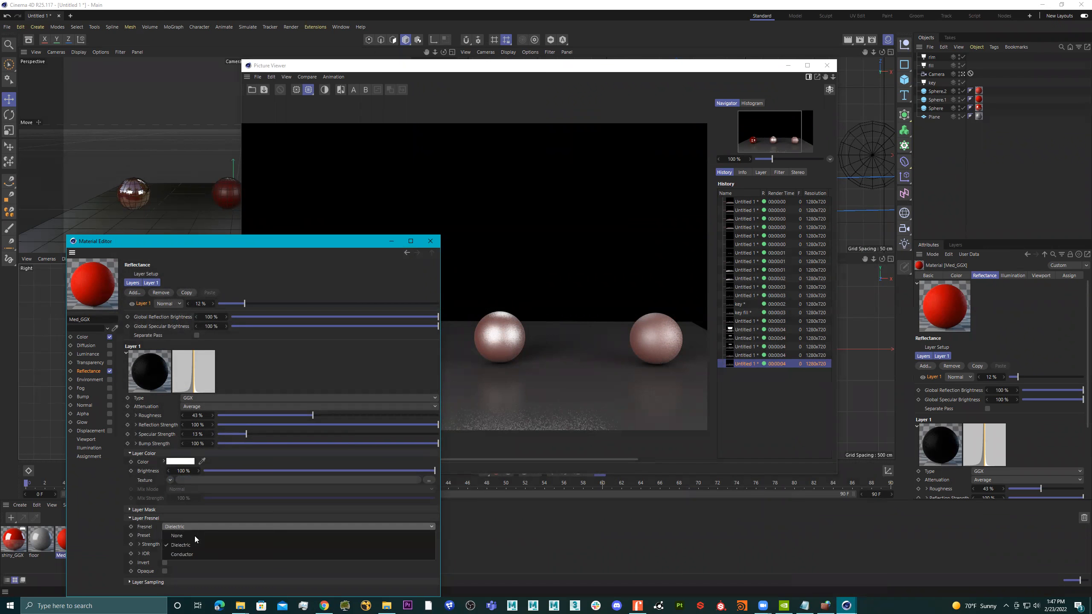
Choose the Ruby preset for the dielectric Fresnel and keep its strength at 100%.
left_click(184, 535)
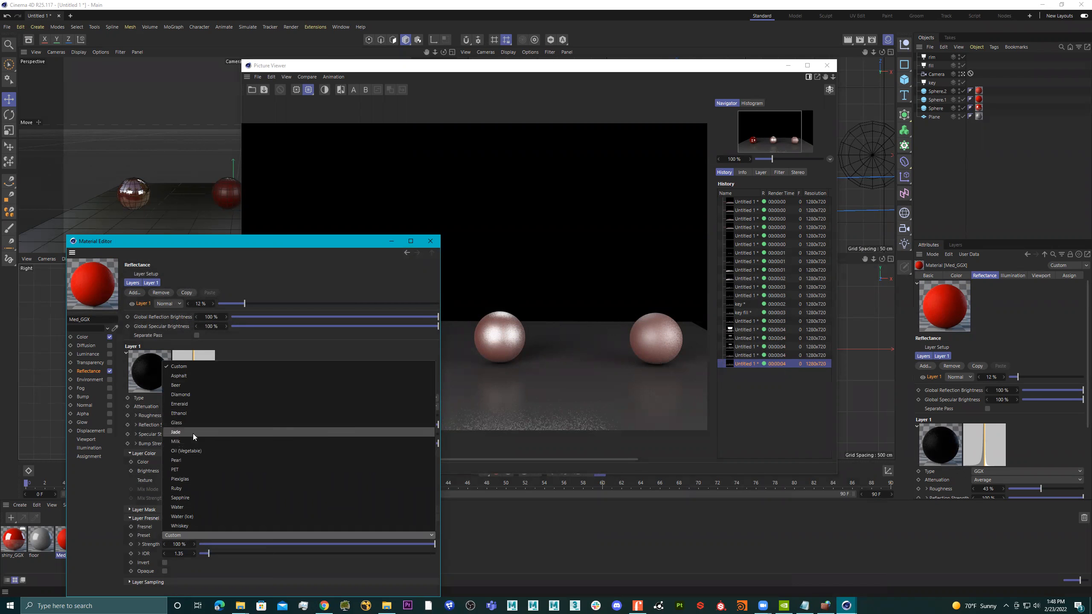
left_click(196, 490)
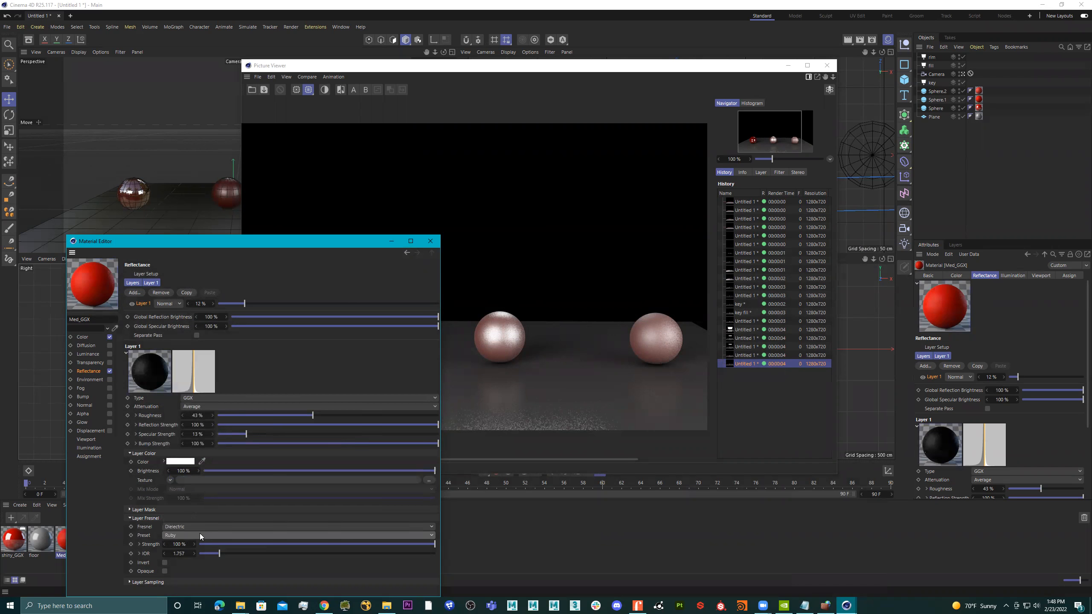
left_click_drag(253, 545, 435, 543)
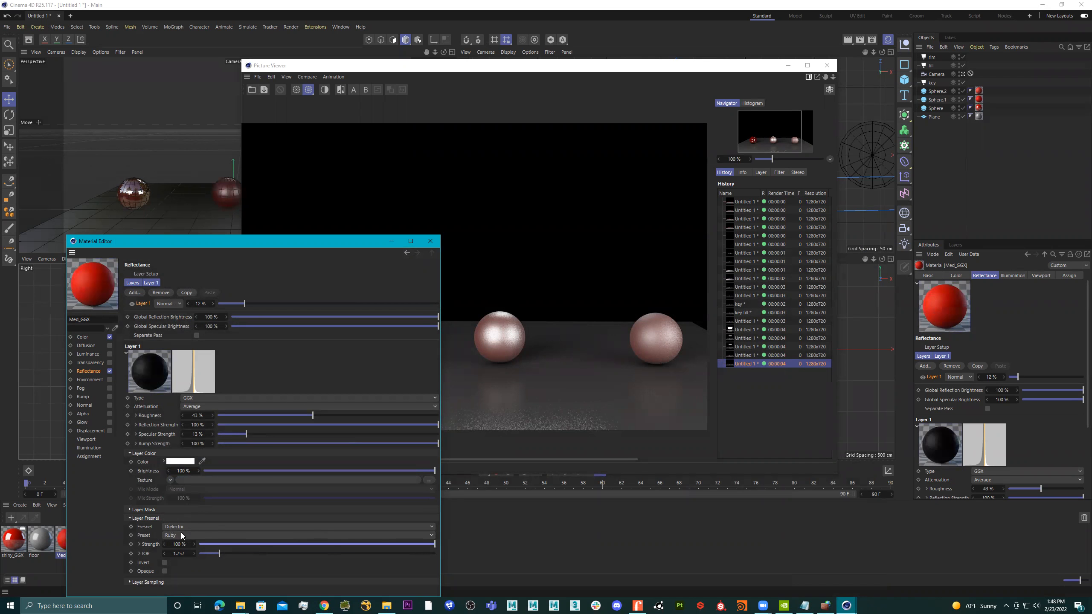
left_click(187, 535)
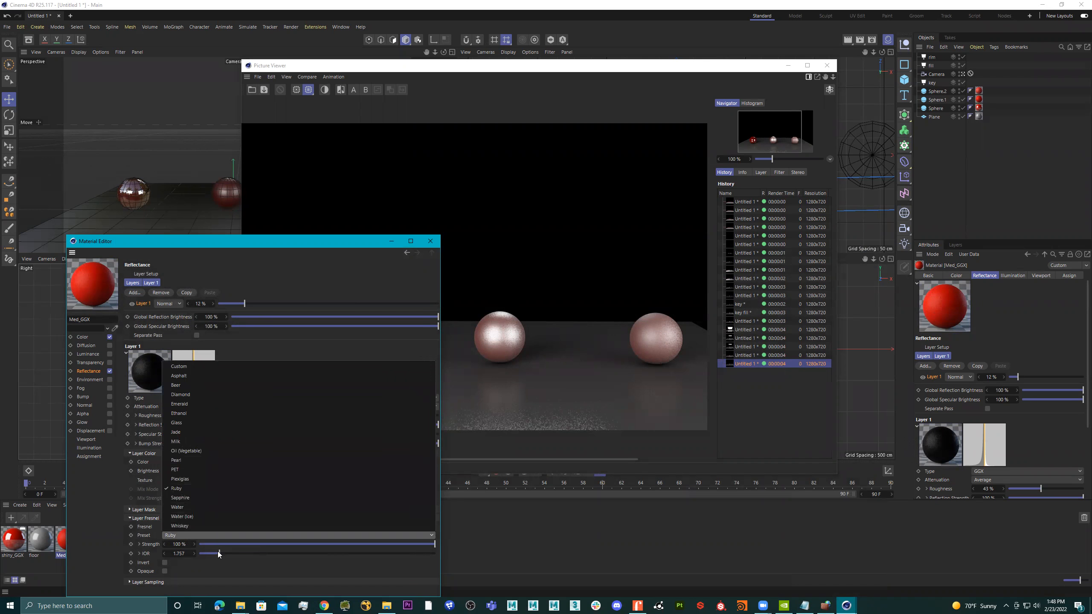
left_click(206, 549)
Change the layer's Fresnel type to Conductor and choose the Silver preset.
left_click(182, 526)
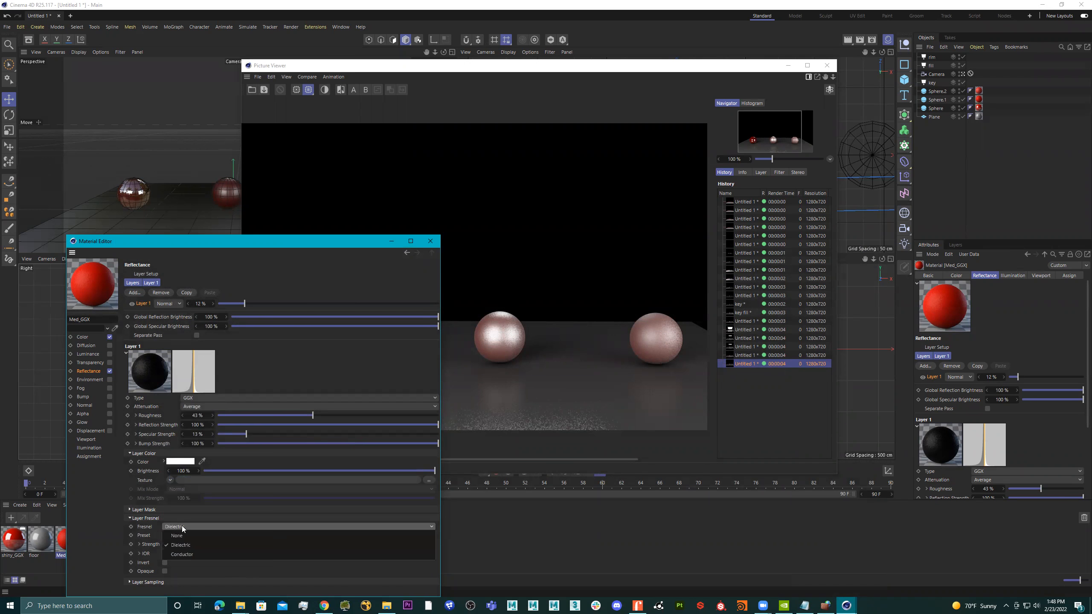
left_click(188, 553)
left_click(191, 536)
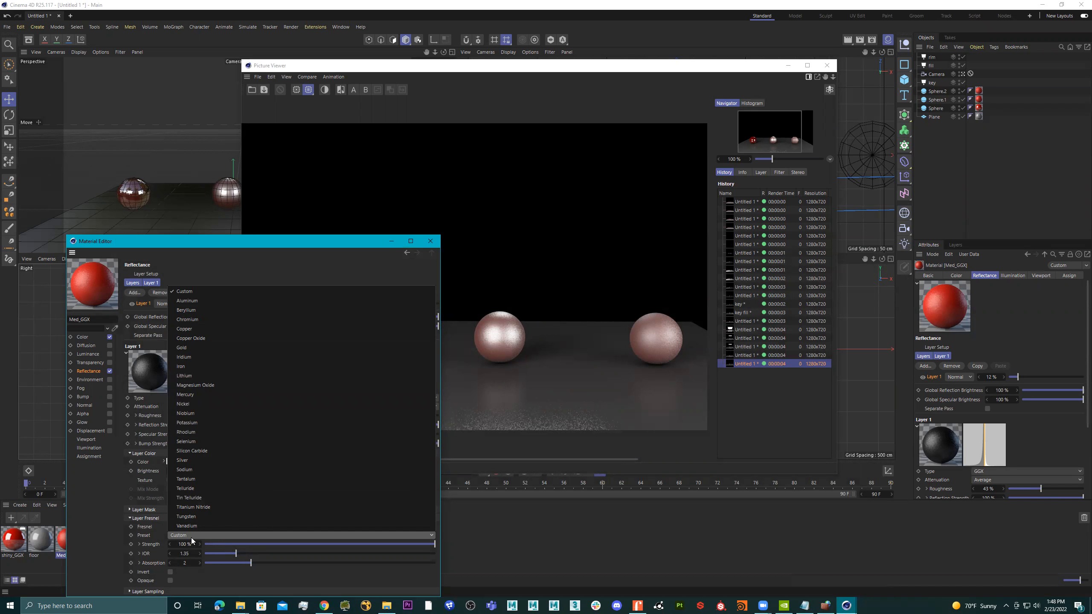
left_click(198, 460)
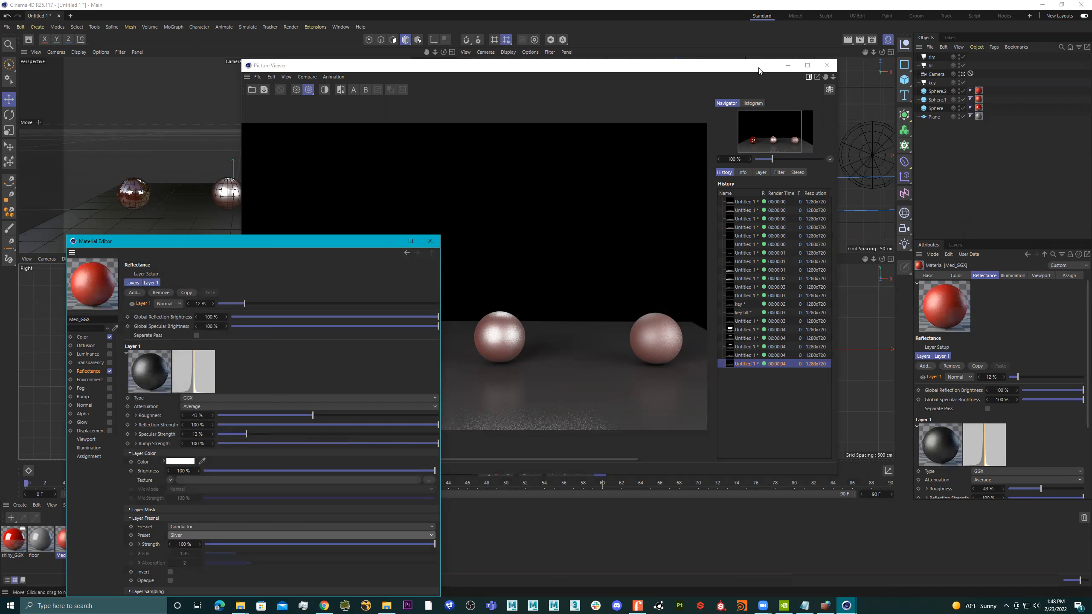
Render the scene to the Picture Viewer and compare the new render with the previous one in the history.
left_click(860, 39)
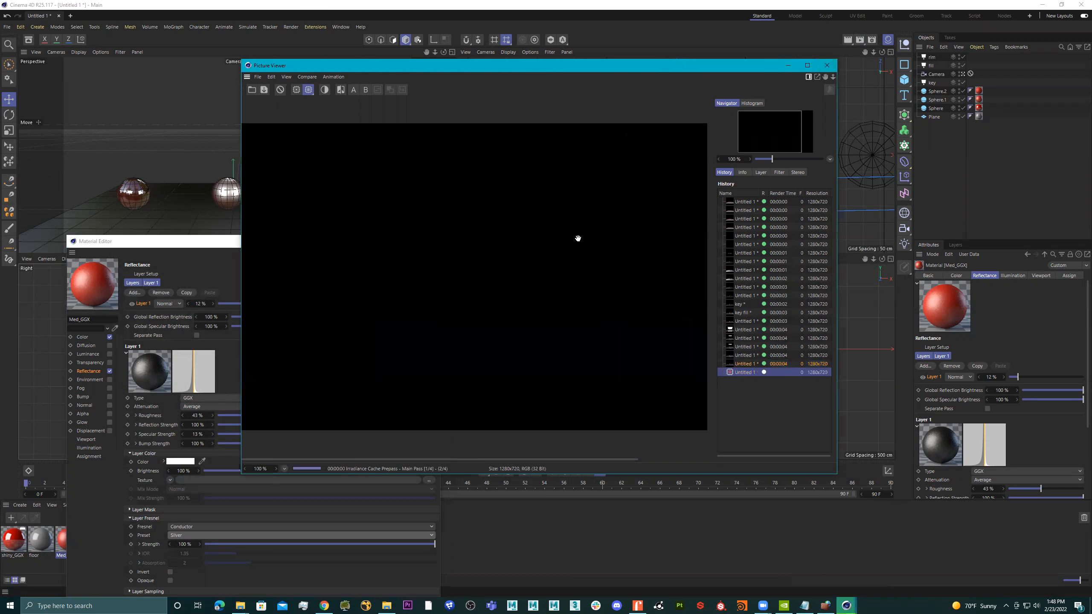
left_click(741, 374)
left_click(742, 365)
left_click(742, 373)
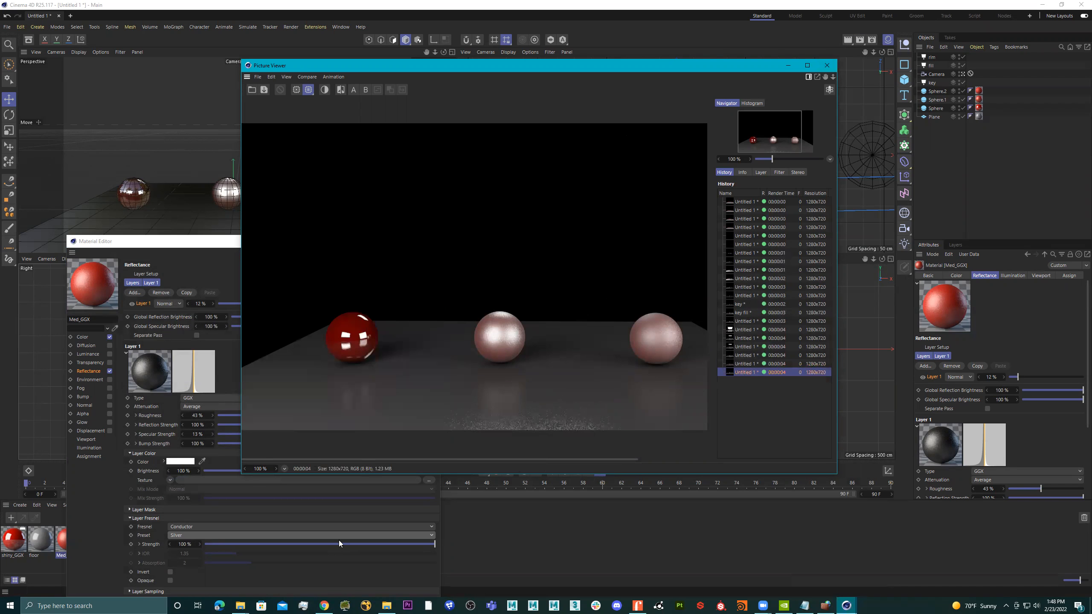
Set the layer's Fresnel strength to 63% and specular strength to 22%, and turn its Fresnel off with None.
left_click_drag(263, 543, 350, 544)
left_click_drag(247, 432, 266, 434)
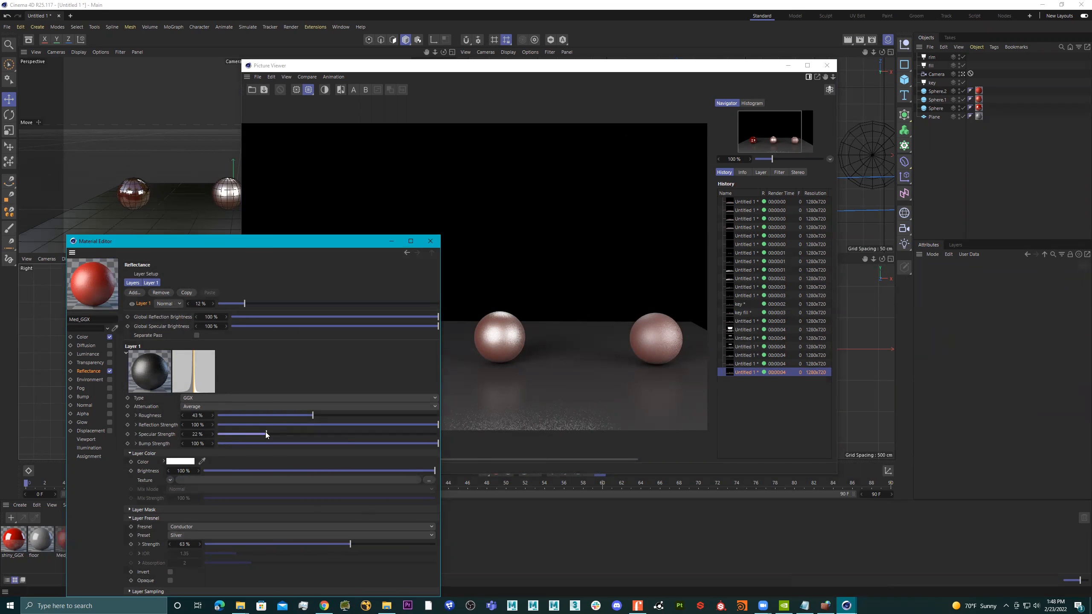
left_click(215, 526)
left_click(213, 535)
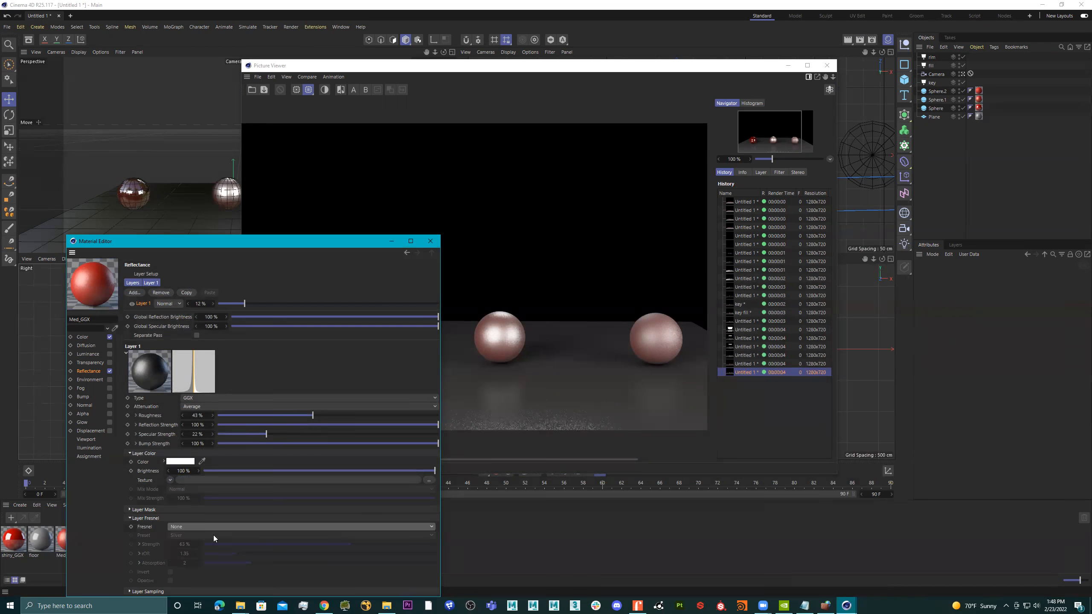
Set the layer's roughness to 51% and reduce the Layer 1 amount to 10%.
left_click(226, 416)
left_click_drag(230, 415, 332, 414)
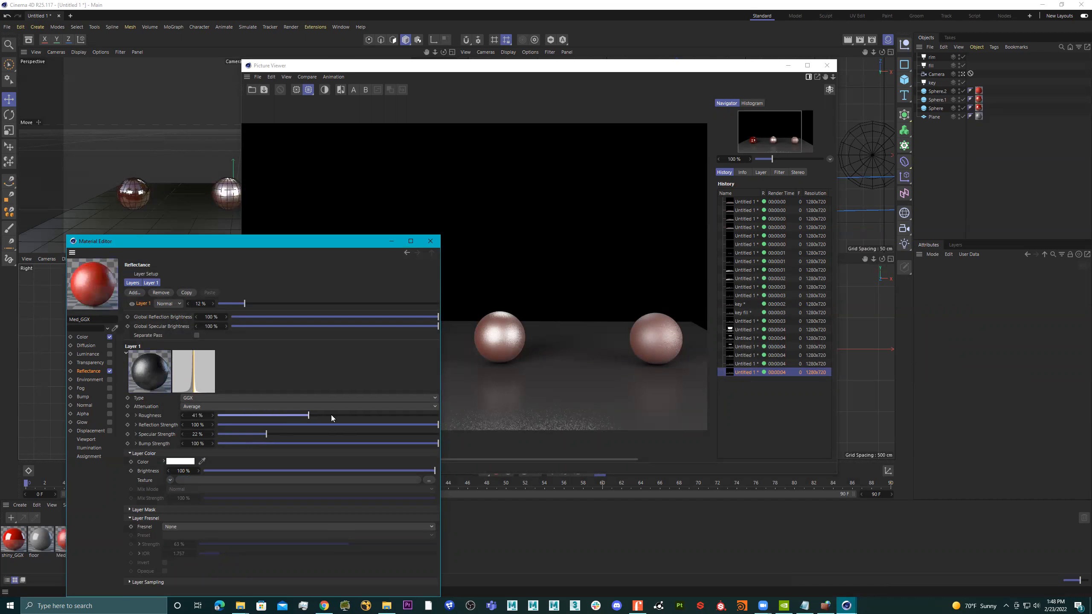
mouse_move(260, 303)
left_mouse_down()
mouse_move(299, 305)
mouse_move(230, 306)
mouse_move(240, 304)
left_mouse_up()
Try Maximum and Additive attenuation, settle on Metal, and render the scene to the Picture Viewer.
left_click(241, 407)
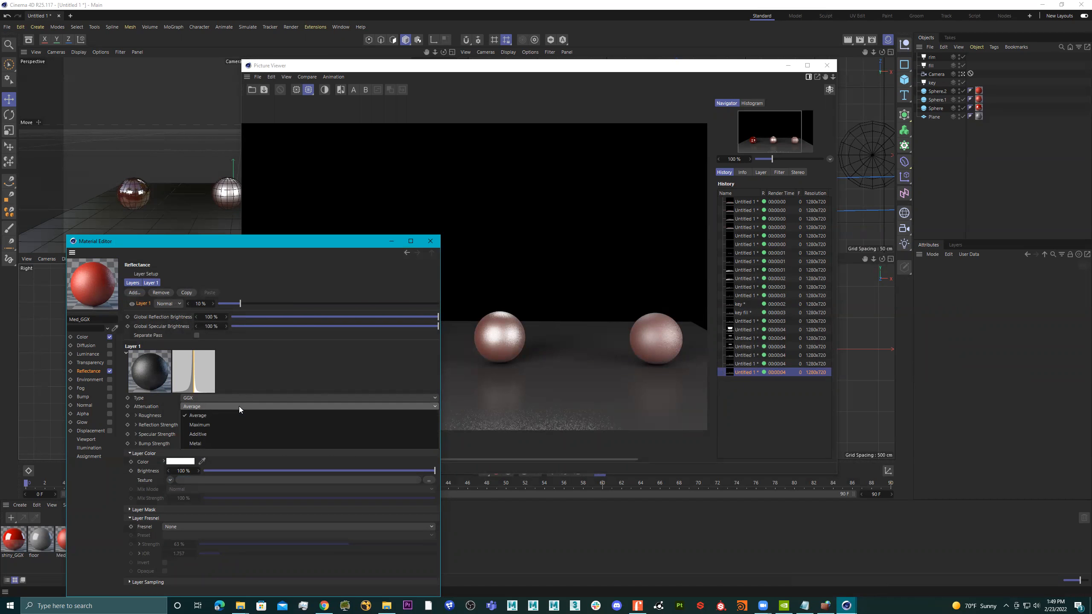
left_click(235, 425)
left_click(236, 408)
left_click(237, 433)
left_click(235, 405)
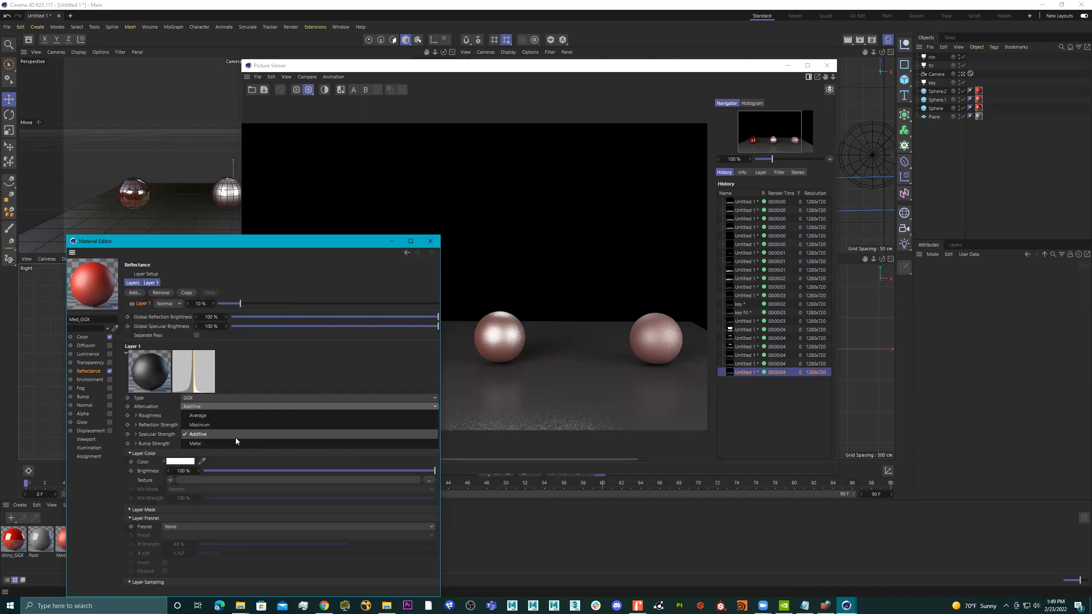
left_click(234, 443)
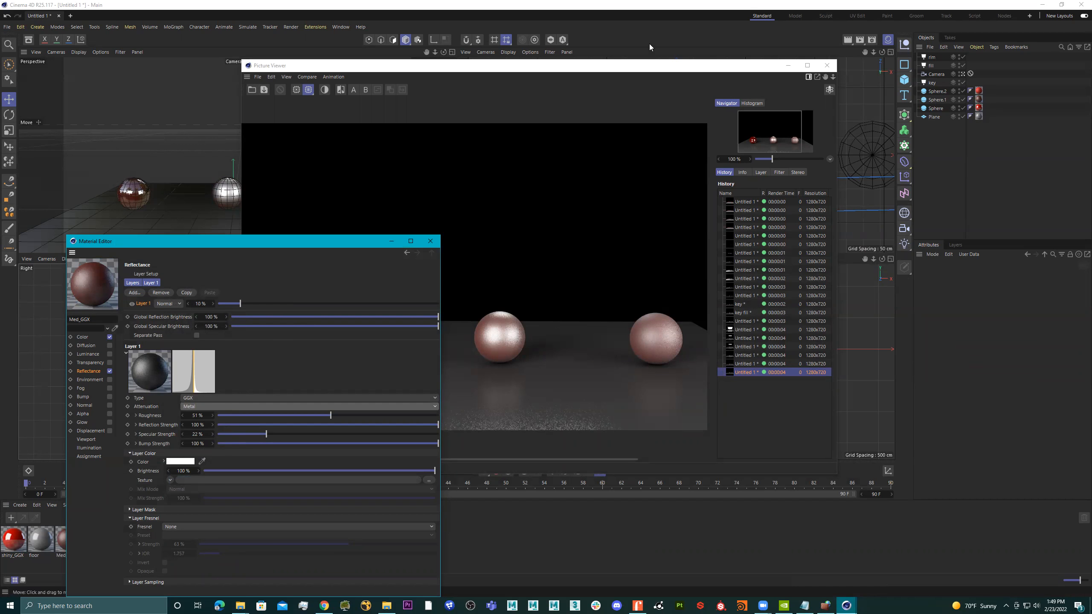
left_click(859, 40)
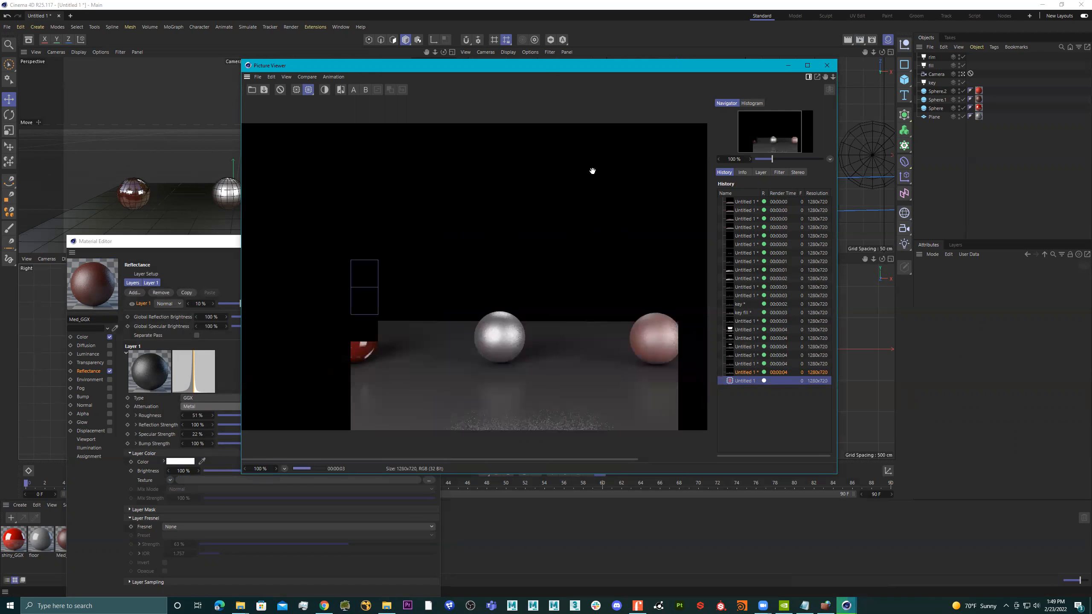
Try a Layer 1 amount of 36% in the Med_GGX material and reduce it to 4%.
left_click(204, 247)
left_click_drag(250, 305, 297, 303)
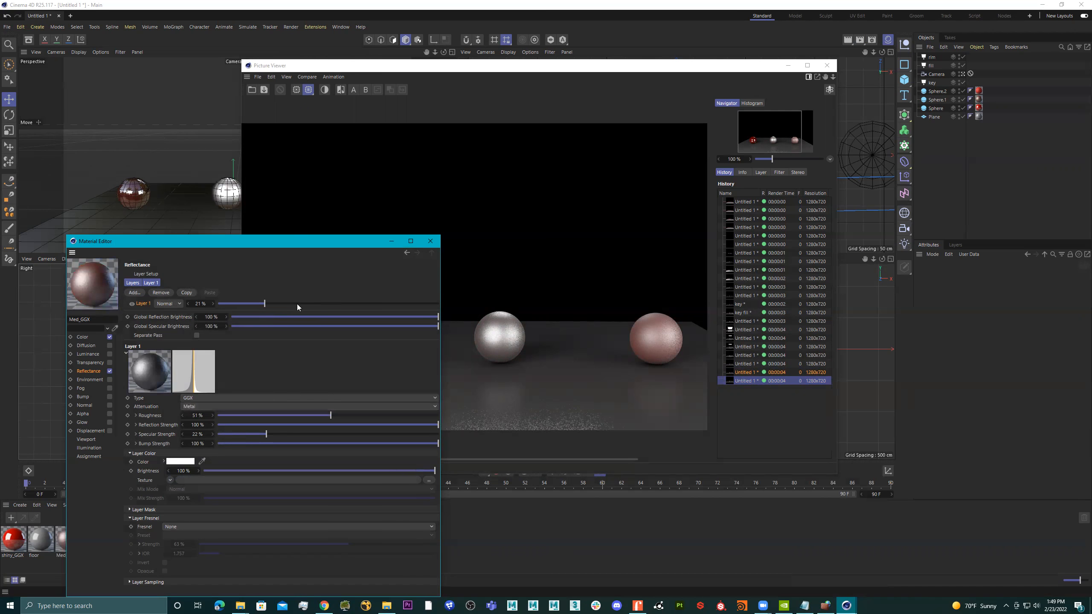
left_click(227, 302)
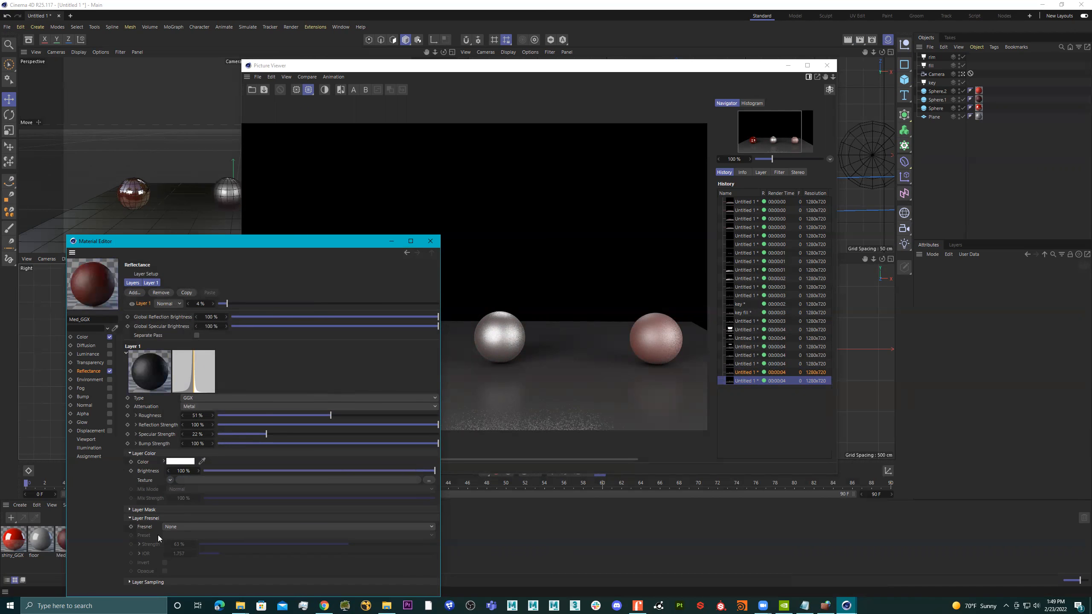
Switch the layer's Fresnel type between Conductor and None, ending on Dielectric with the Ruby preset.
left_click(194, 527)
left_click(196, 548)
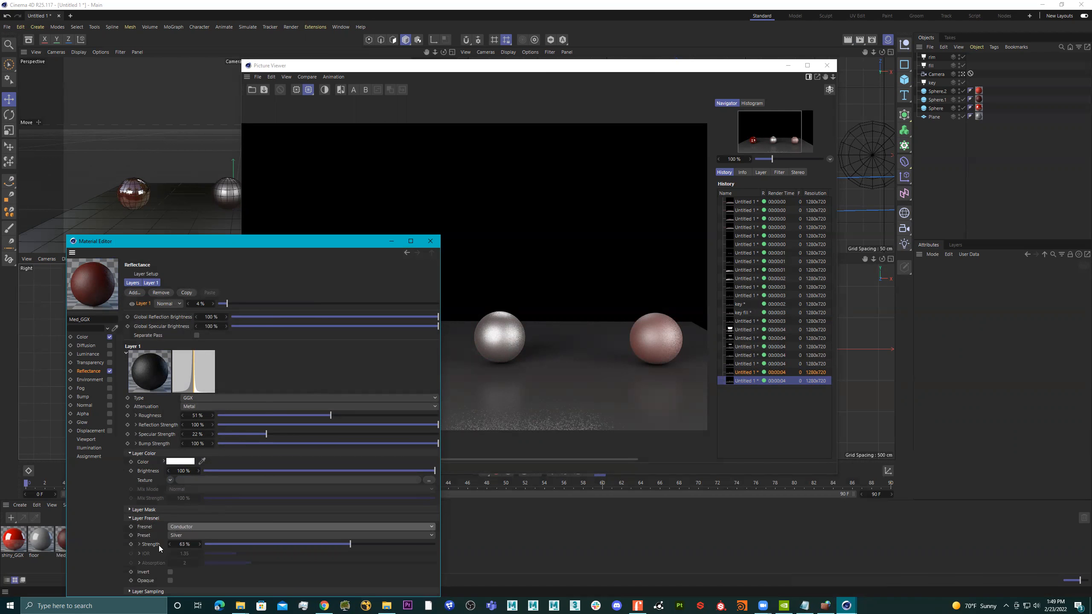
left_click(205, 526)
left_click(203, 537)
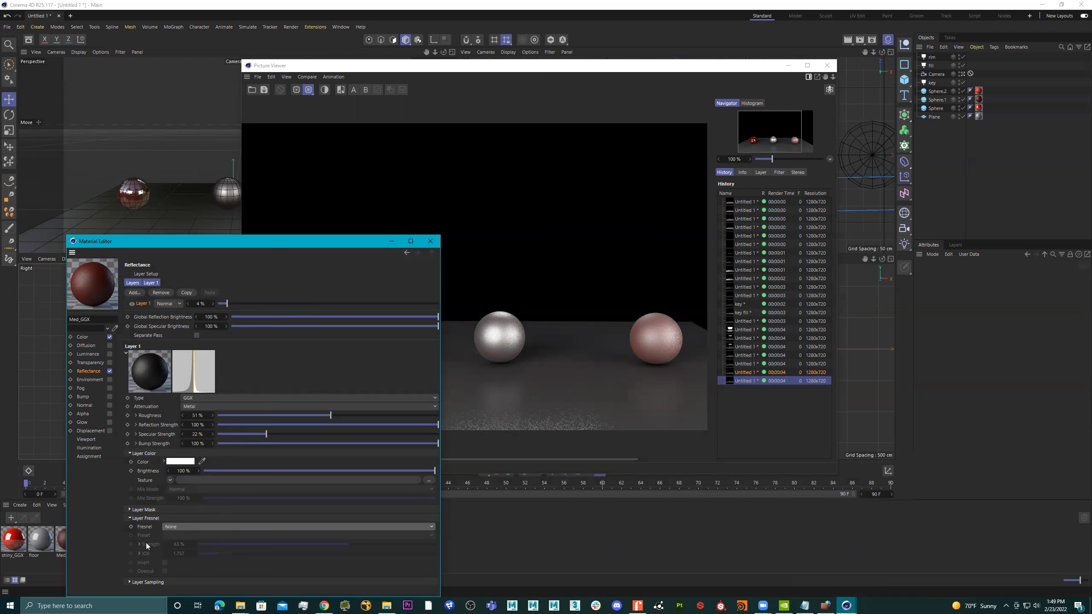
left_click(187, 525)
left_click(190, 555)
left_click(198, 528)
left_click(198, 545)
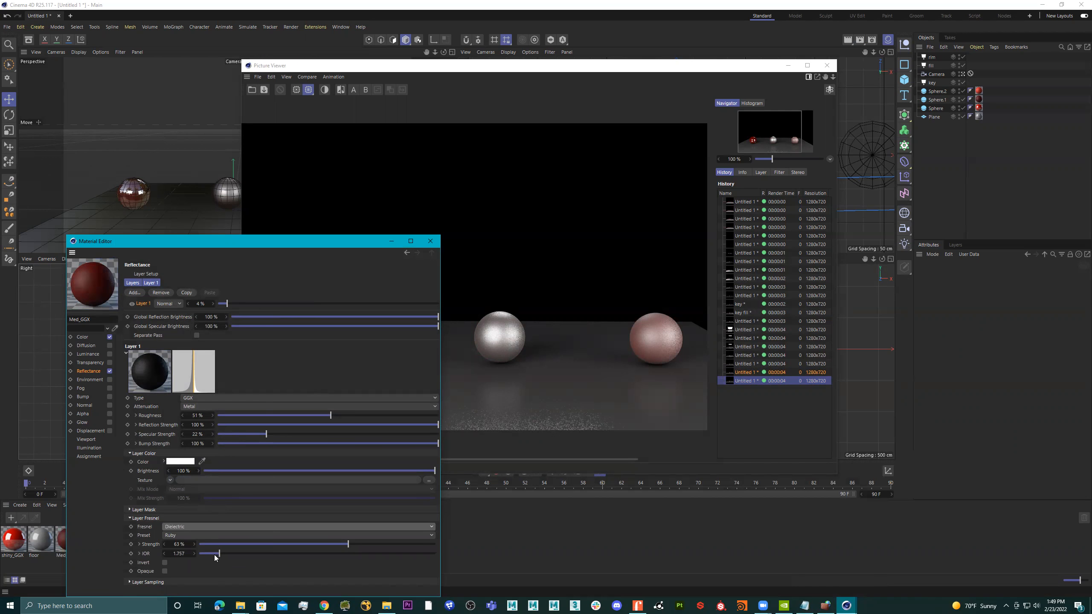
Switch to Chrome and search Google for "ior".
left_click(325, 605)
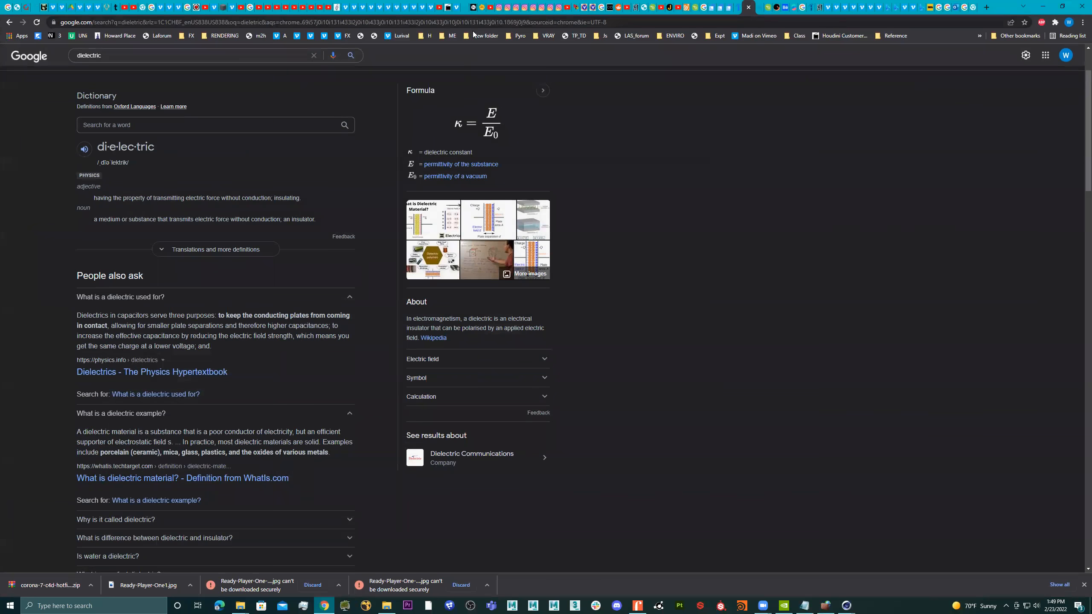
left_click(475, 24)
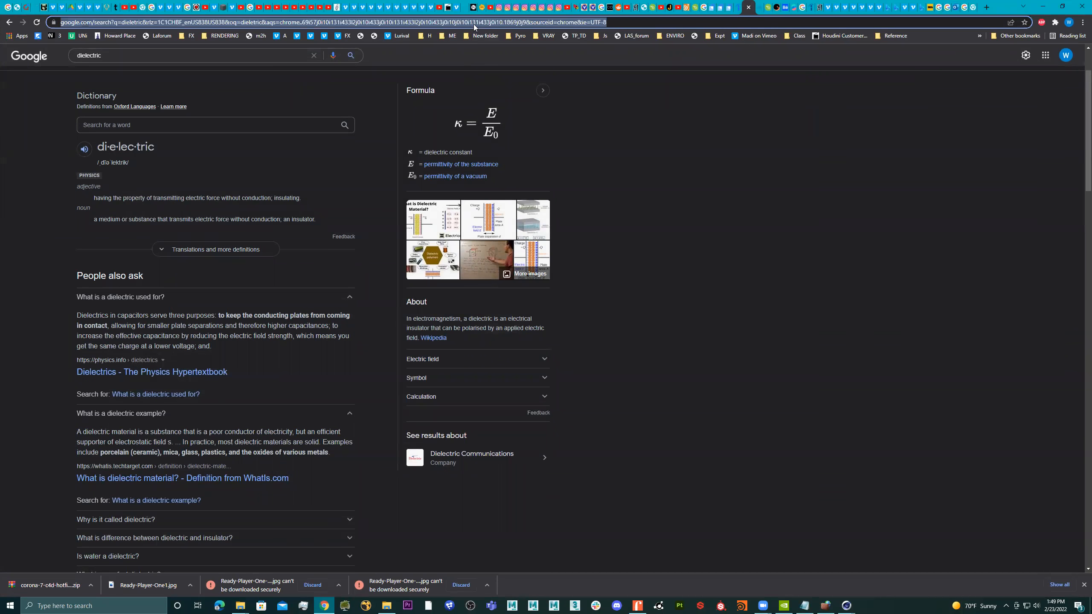
type("silver i")
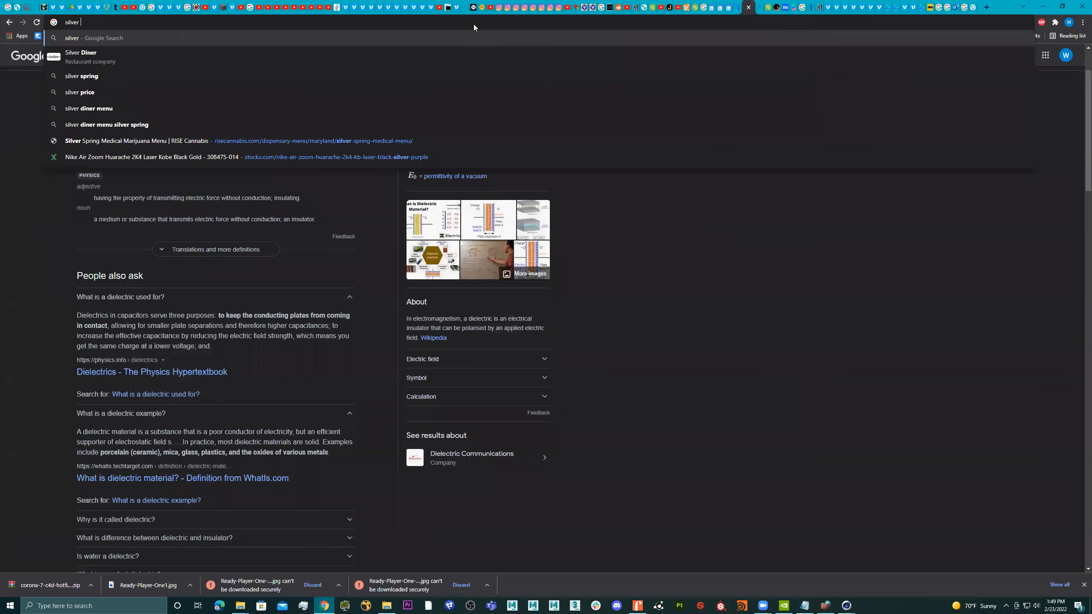
key("BackSpace")
key("BackSpace")
key("BackSpace")
key("BackSpace")
key("BackSpace")
key("BackSpace")
key("BackSpace")
key("BackSpace")
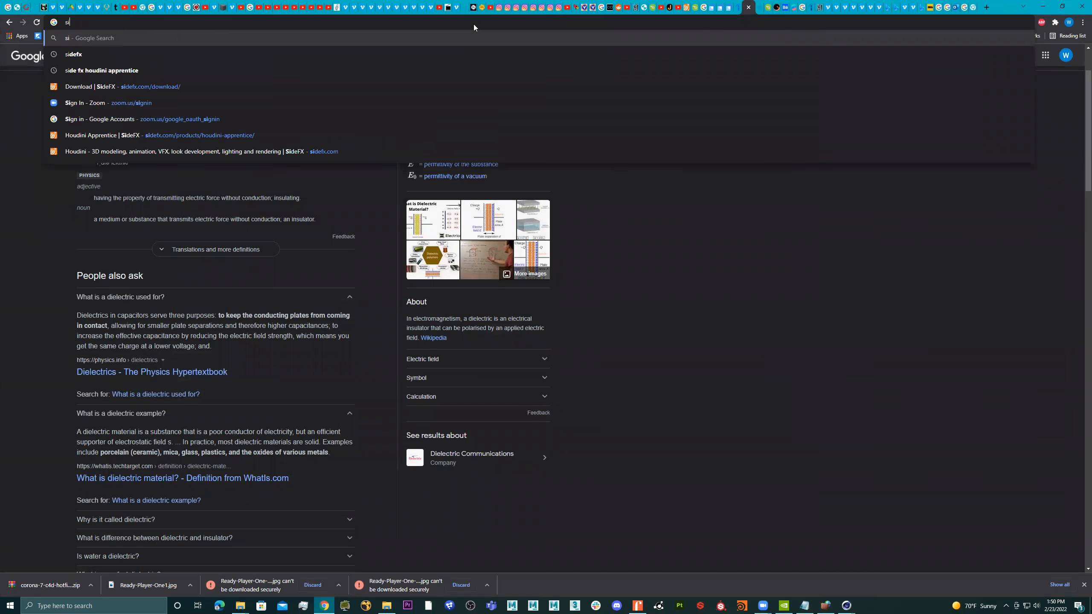
type("ior")
key("Return")
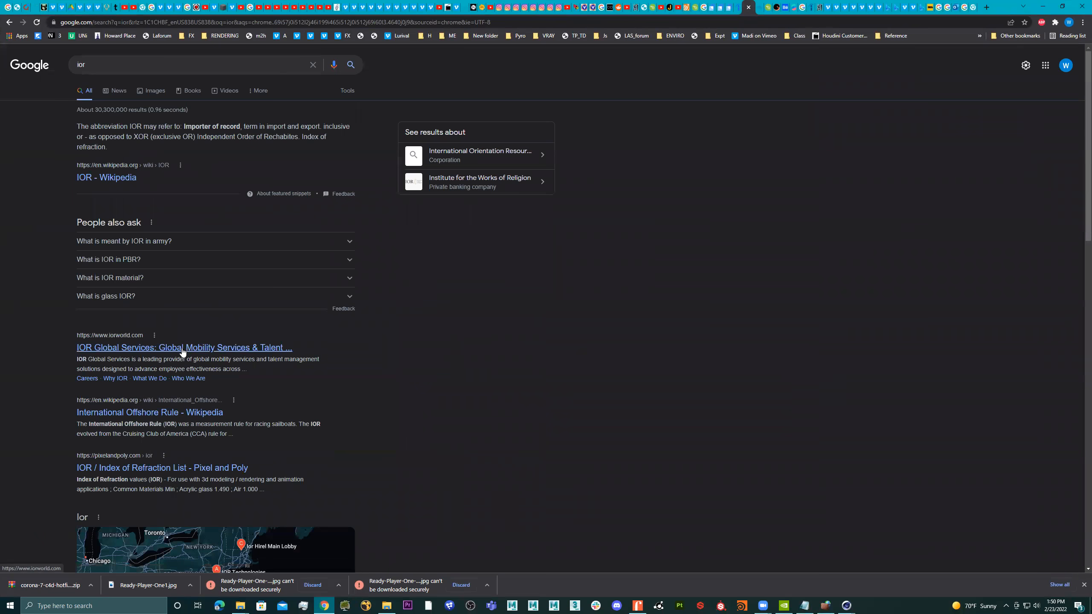
Refine the Google search to "ior materials" and open Pixel and Poly's IOR / Index of Refraction List.
left_click(150, 66)
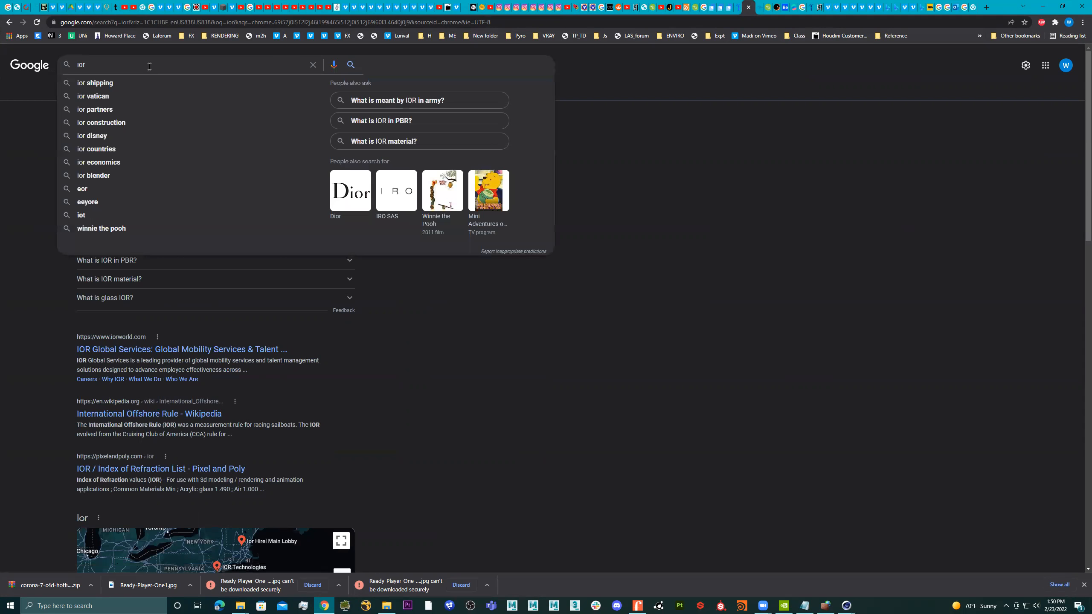
type("m")
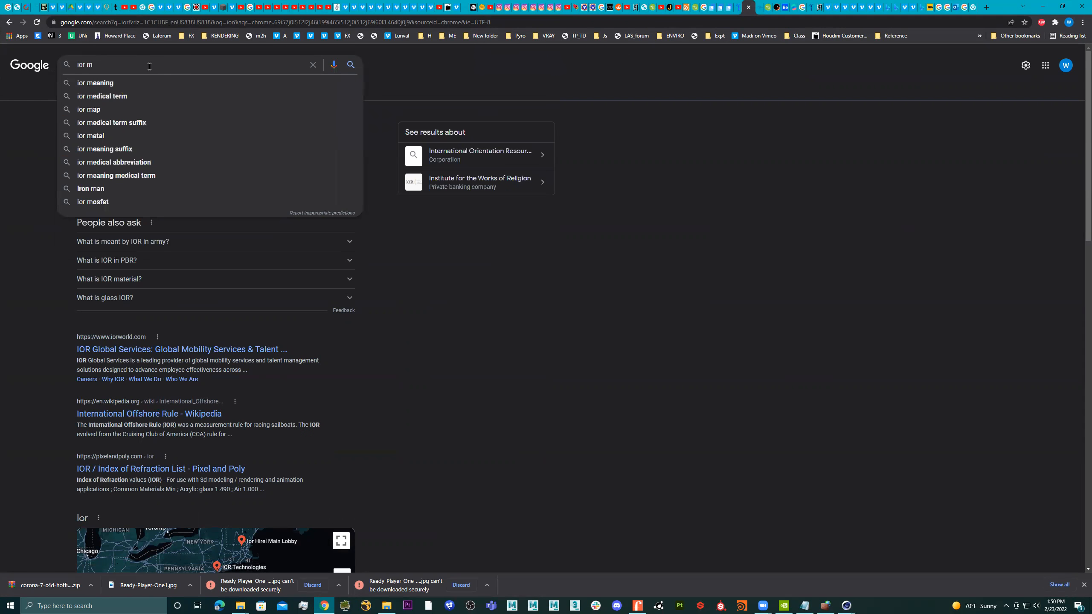
type("aterials")
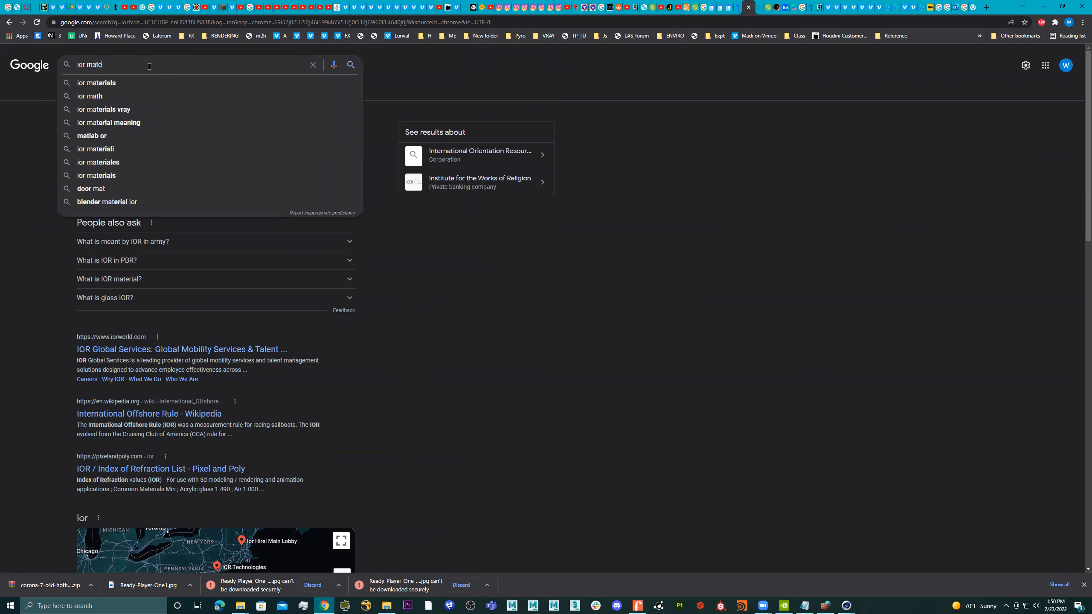
key("Return")
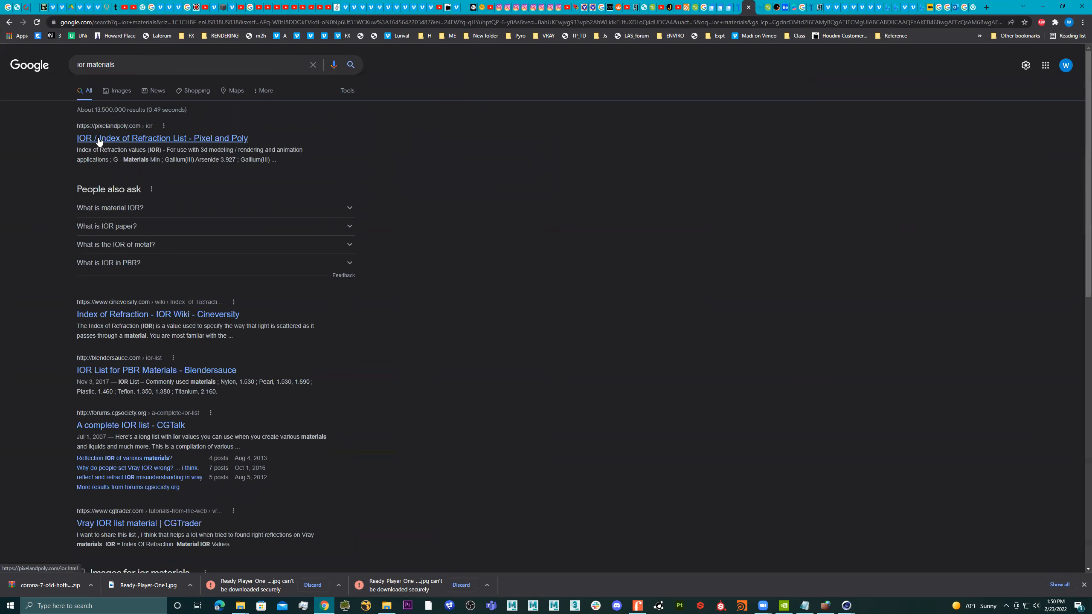
left_click(127, 143)
Examine the minimum and maximum refraction values in the Common Materials table and the alphabetical tables A to H.
scroll(399, 354, "down", 3)
scroll(349, 399, "down", 5)
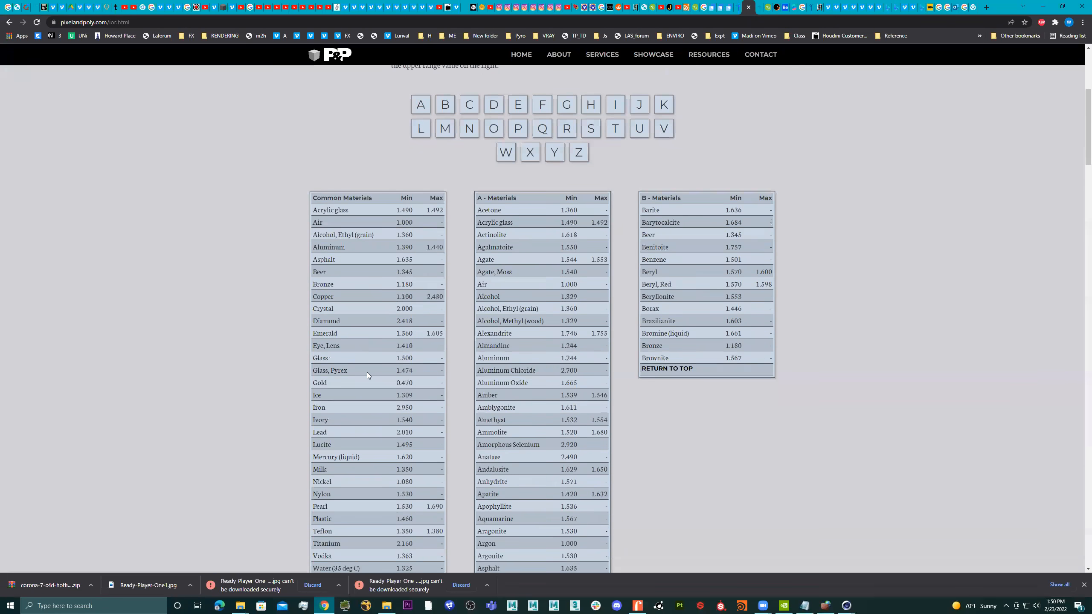
scroll(536, 295, "down", 3)
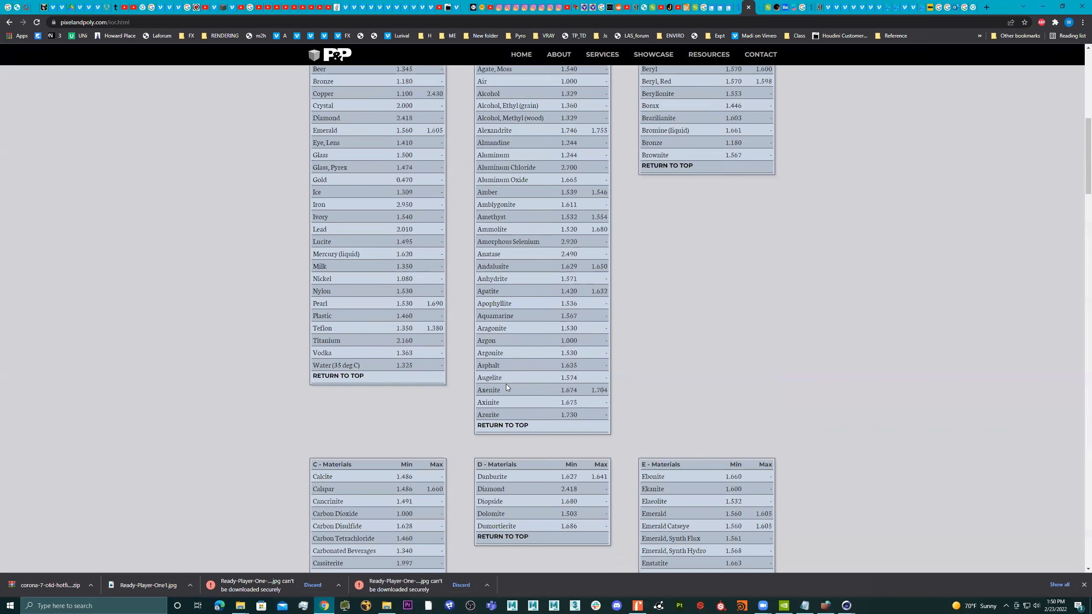
scroll(505, 383, "up", 5)
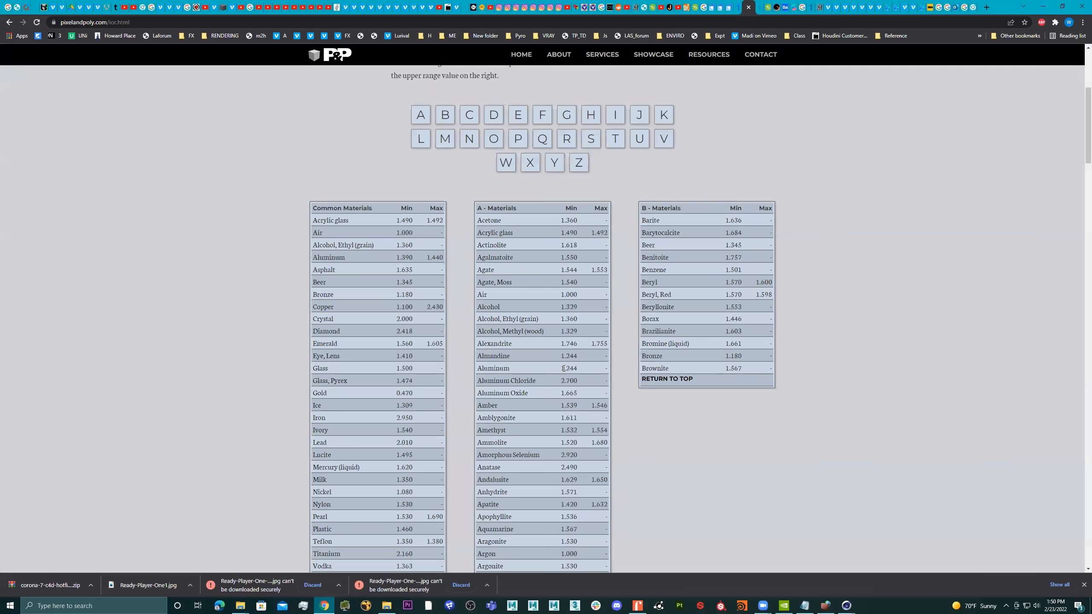
scroll(563, 369, "down", 7)
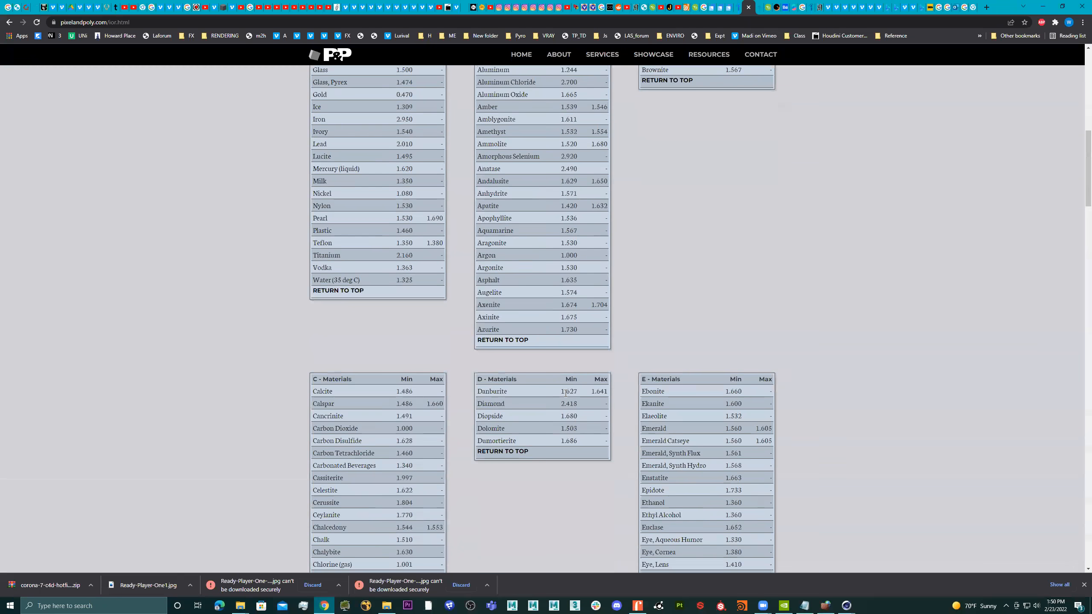
scroll(338, 450, "down", 4)
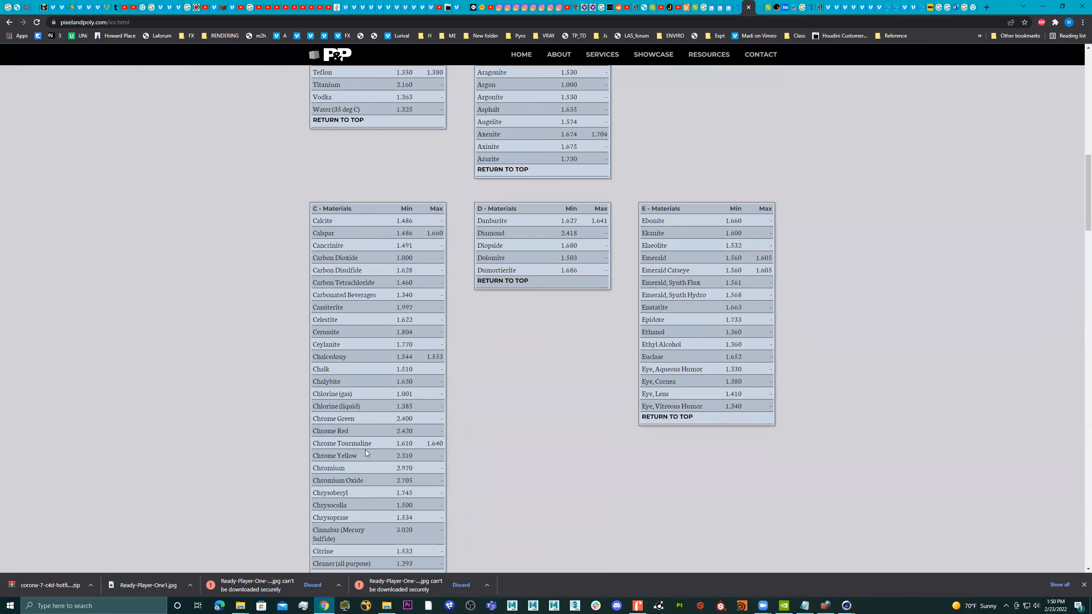
scroll(370, 451, "down", 3)
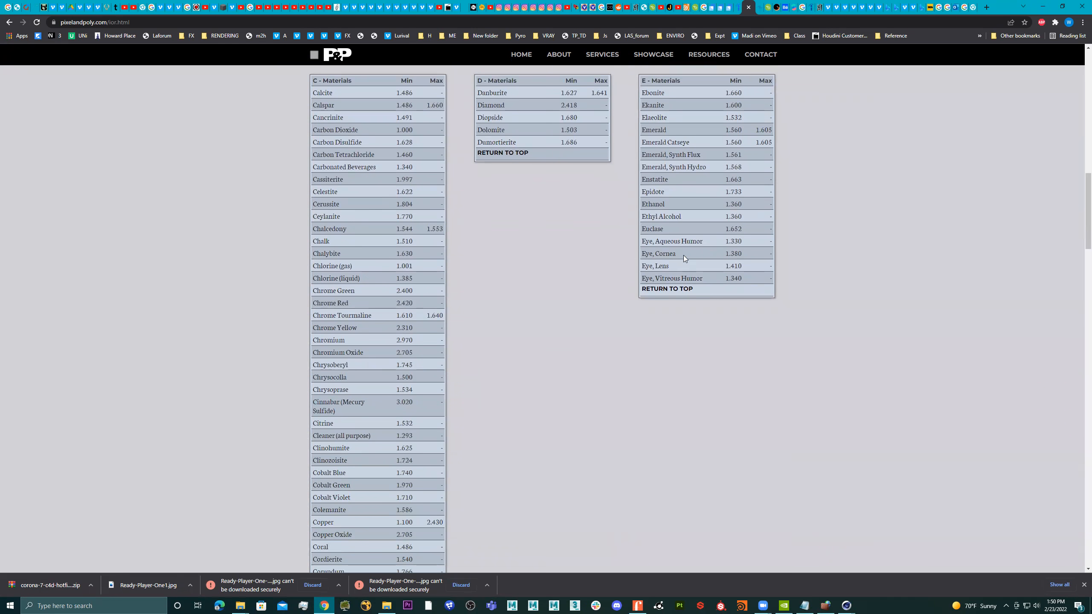
scroll(674, 253, "up", 2)
scroll(669, 325, "down", 11)
scroll(494, 374, "down", 2)
scroll(559, 380, "down", 3)
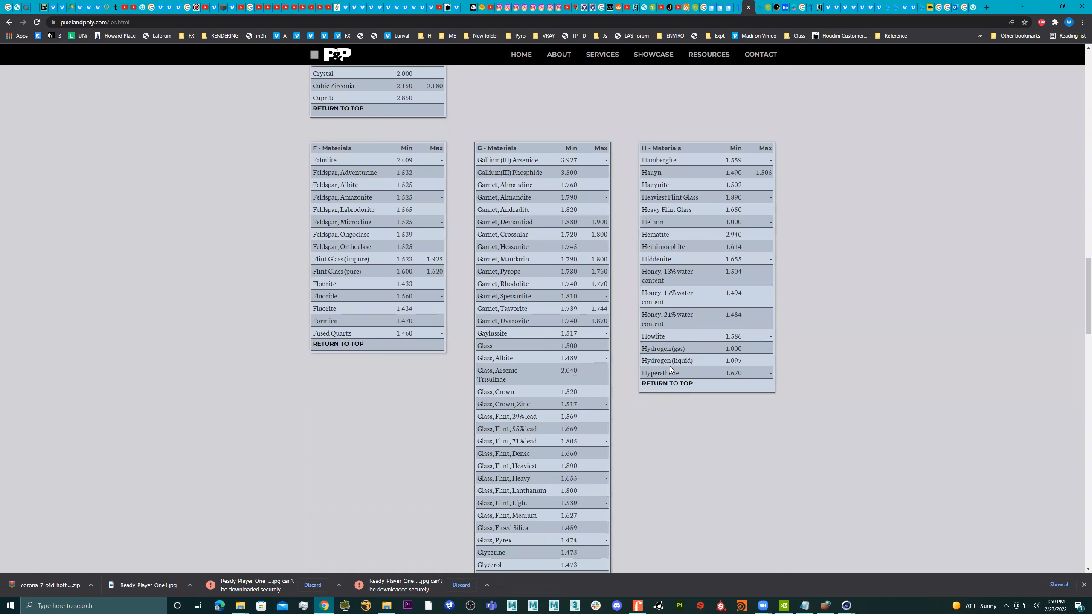
Search the refraction list for "water" and look through the matching entries.
key("ctrl+f")
type("water")
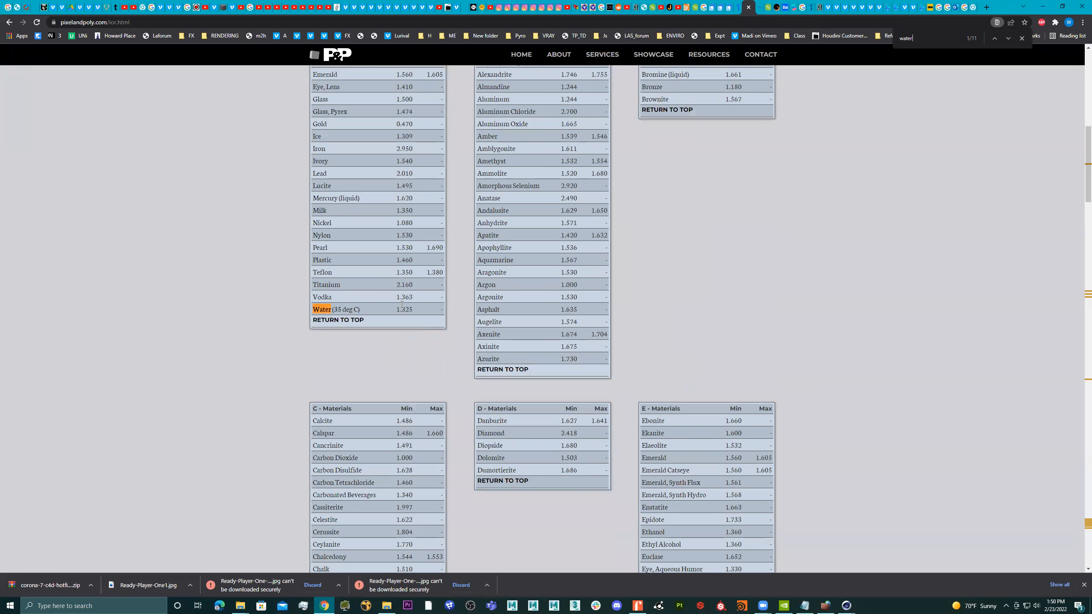
scroll(417, 464, "down", 2)
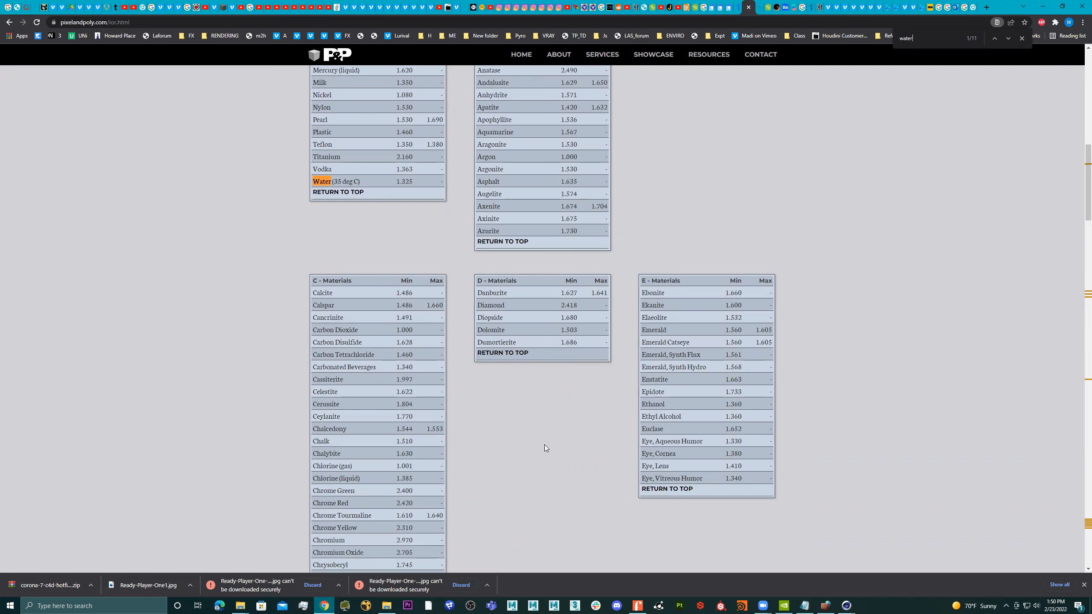
scroll(512, 443, "down", 10)
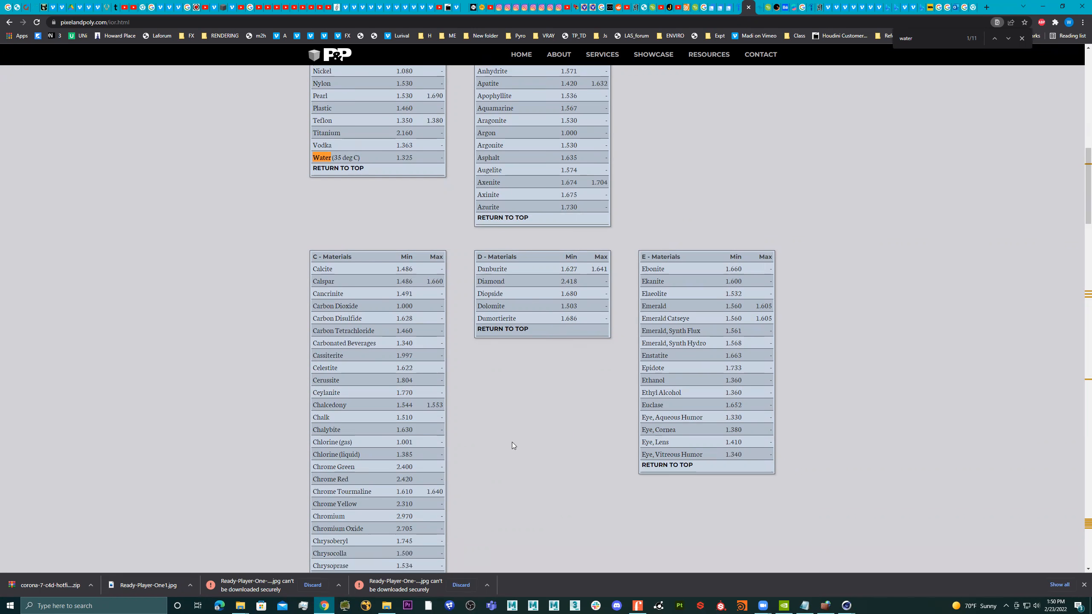
scroll(511, 443, "down", 5)
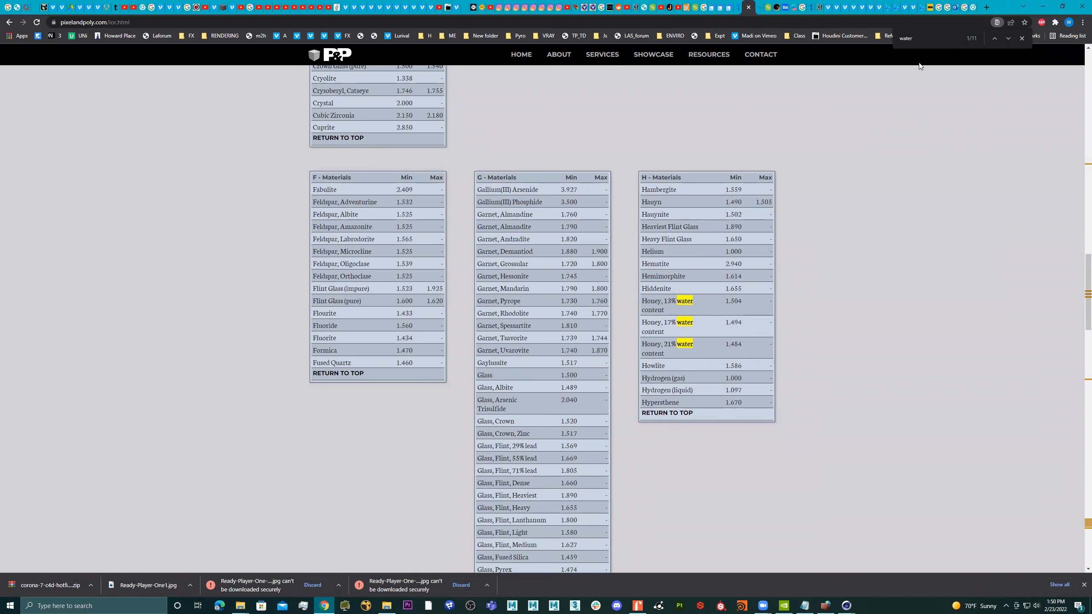
Replace the page search term with "stone" to find stone materials in the refraction list.
key("BackSpace")
key("BackSpace")
key("BackSpace")
key("BackSpace")
key("BackSpace")
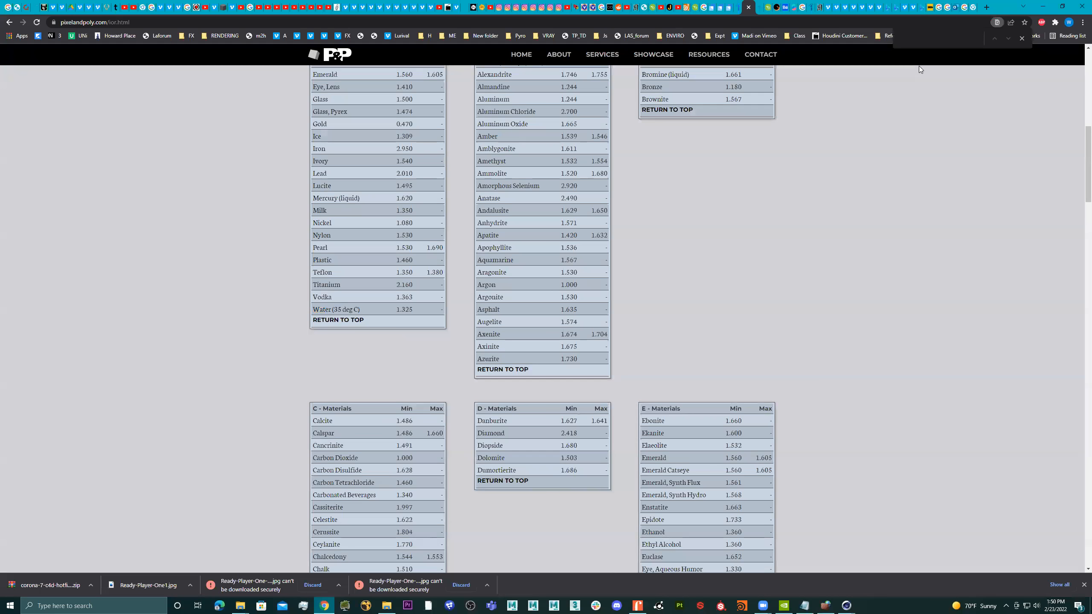
type("stone")
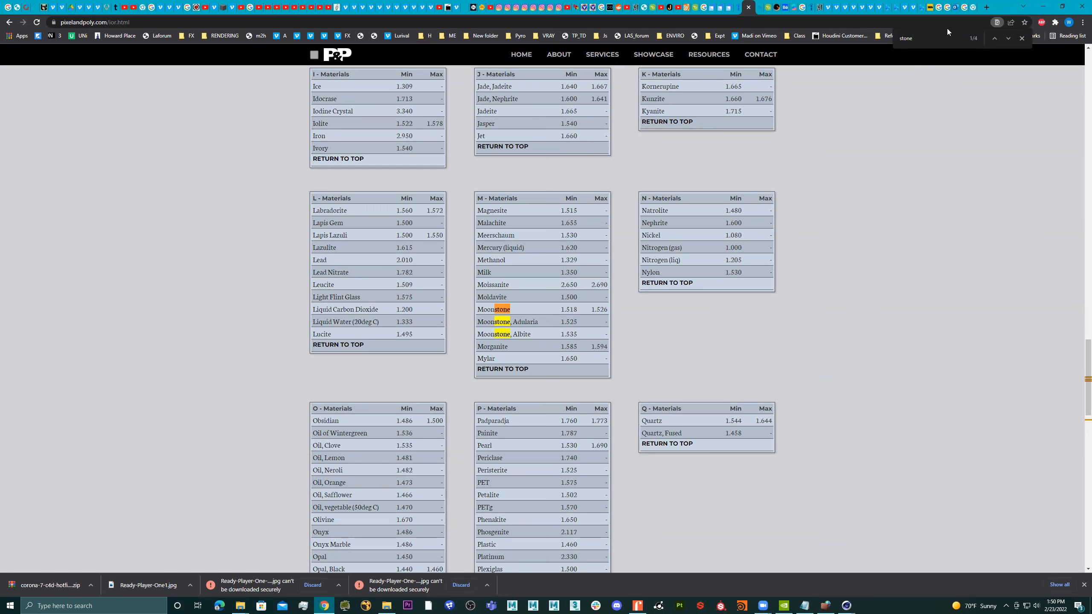
Return to Cinema 4D, set the Med_GGX layer's Fresnel IOR to 1.5, and render the scene to the Picture Viewer.
left_click(1042, 6)
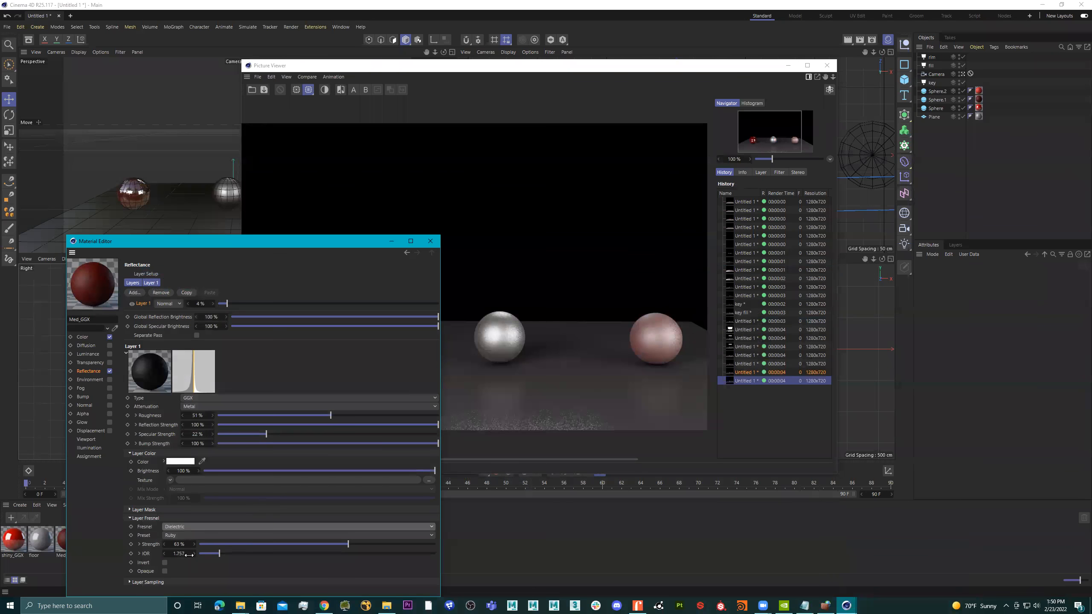
left_click(184, 554)
type("1.0")
key("BackSpace")
type("5")
key("Return")
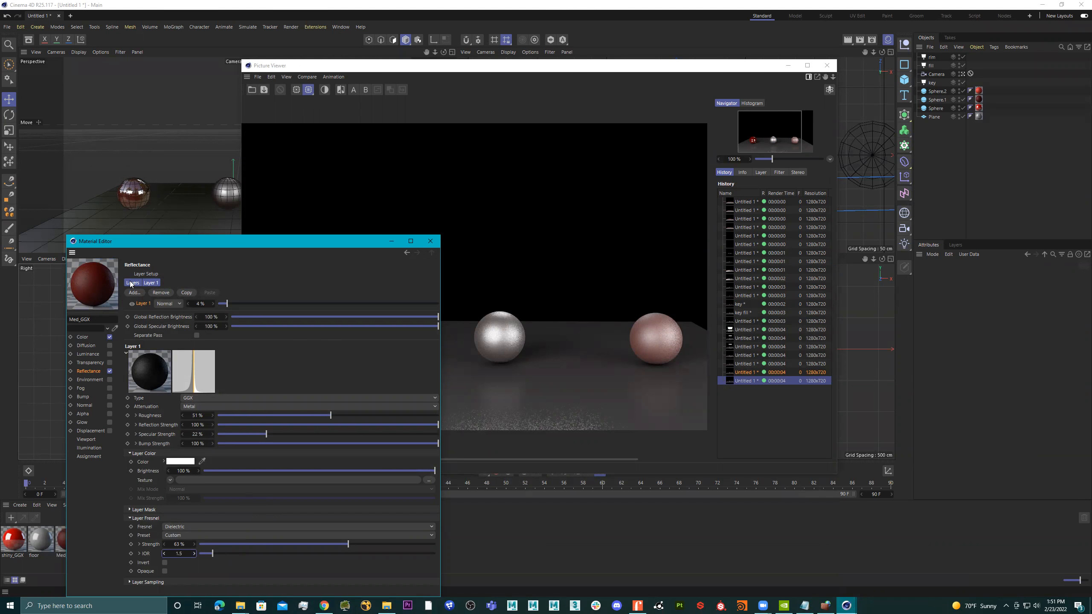
left_click(861, 40)
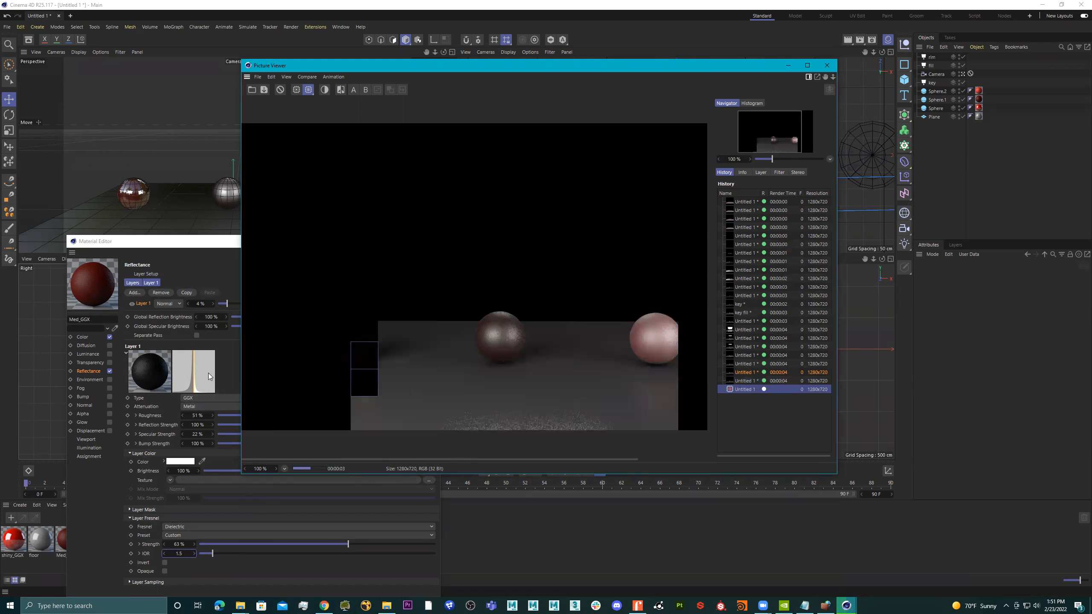
Raise the Med_GGX Layer 1 amount to 40%, with global reflection brightness at 51% and global specular brightness at 37%.
left_click(185, 253)
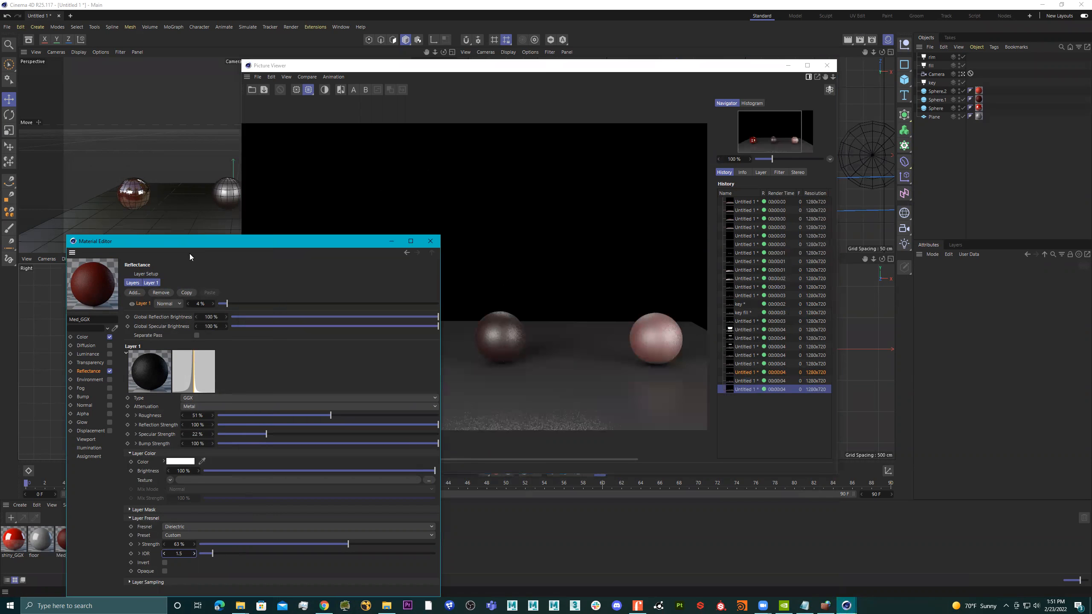
left_click_drag(236, 301, 264, 301)
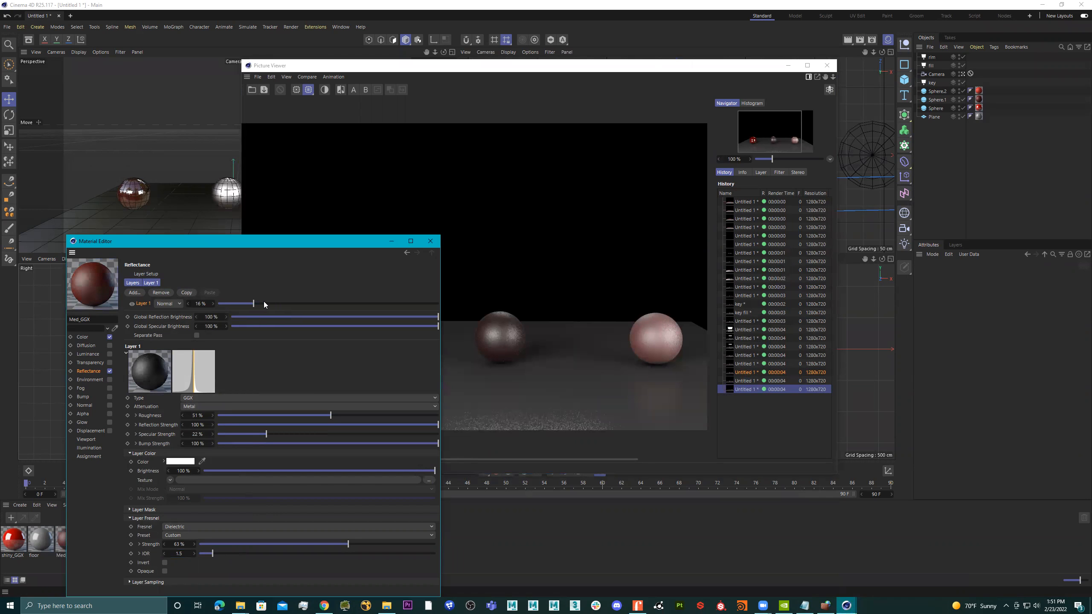
left_click(292, 316)
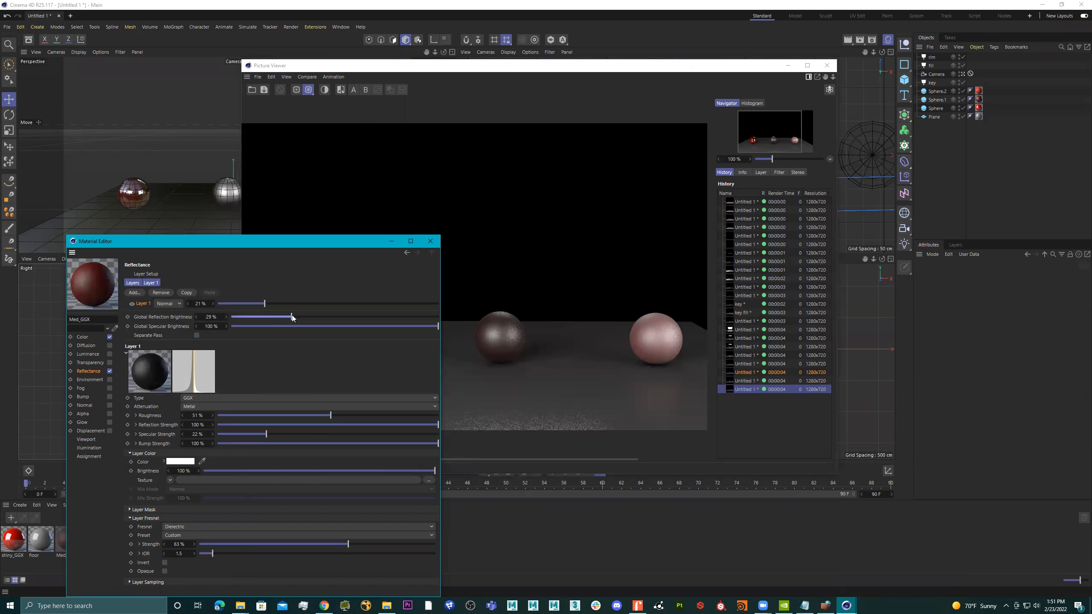
left_click(309, 326)
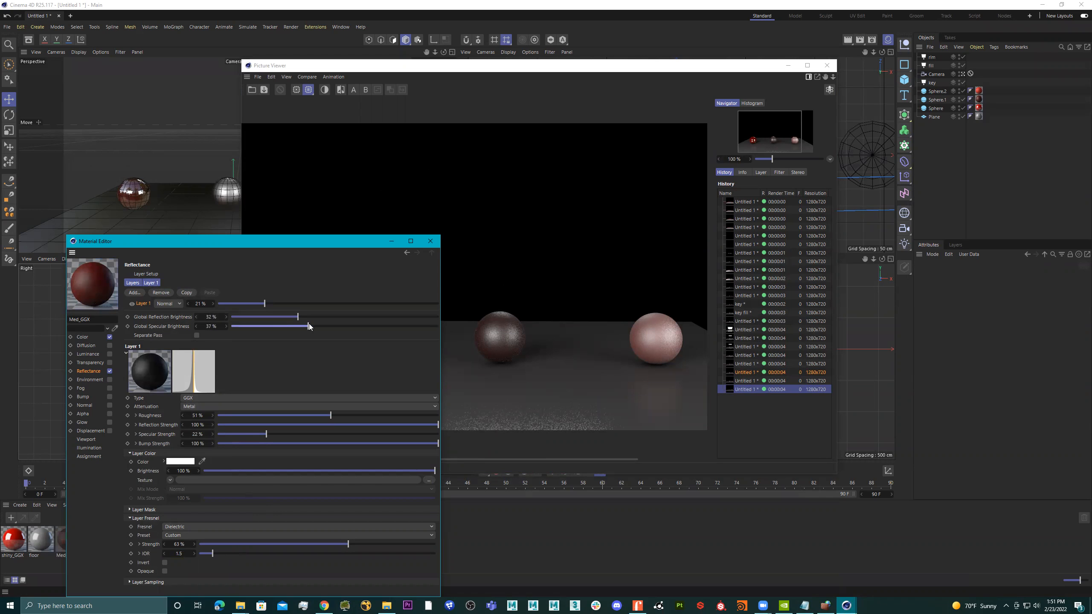
left_click_drag(303, 318, 337, 317)
left_click(306, 302)
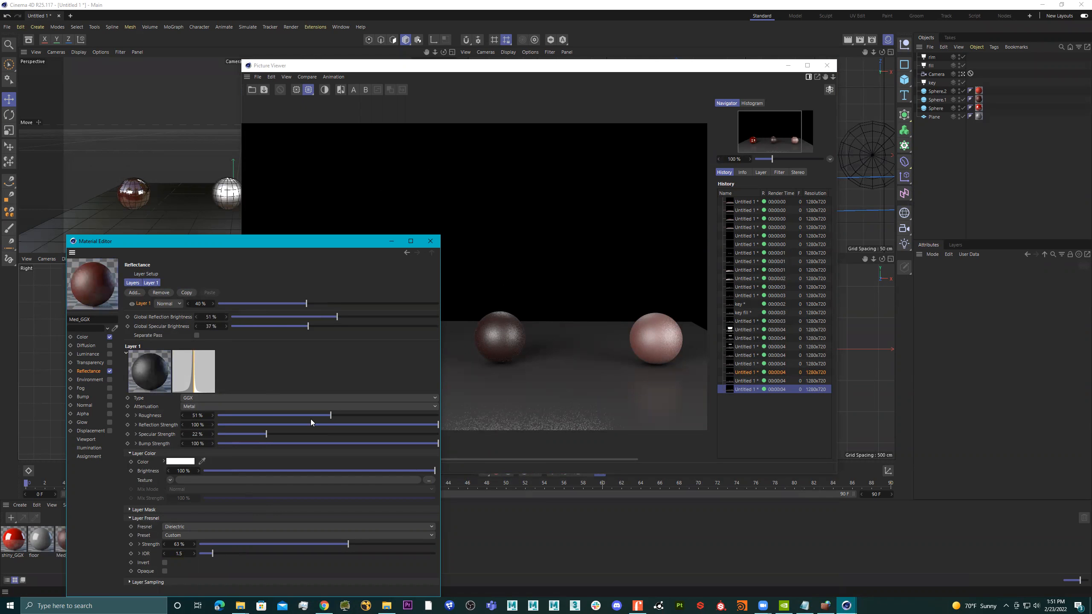
Try higher roughness values up to 94%, settling on 43% roughness, 36% reflection strength and 21% specular strength for Layer 1.
left_click_drag(291, 416, 342, 415)
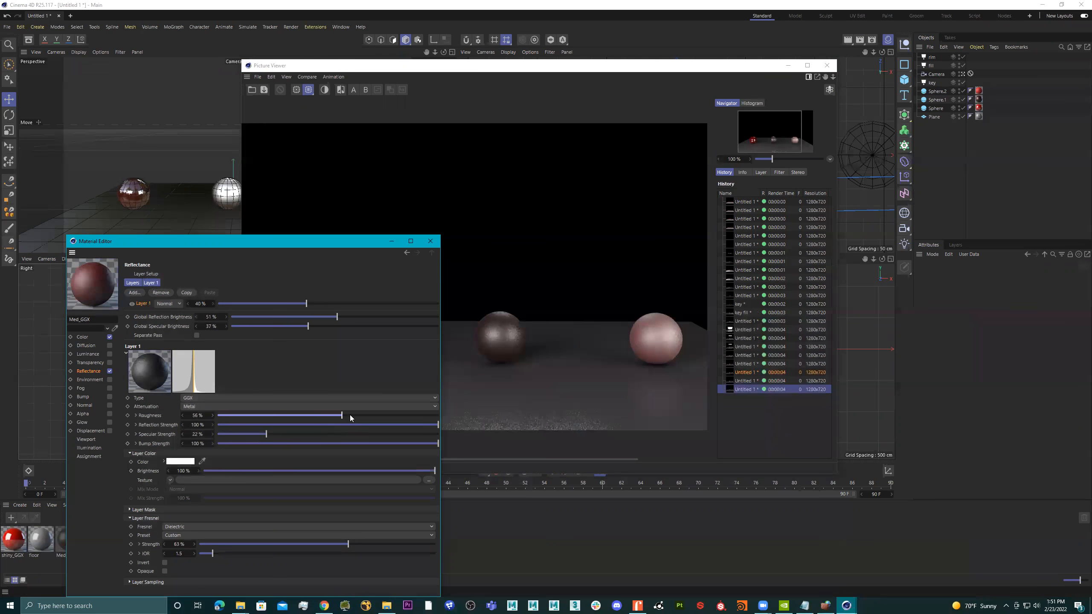
left_click(83, 338)
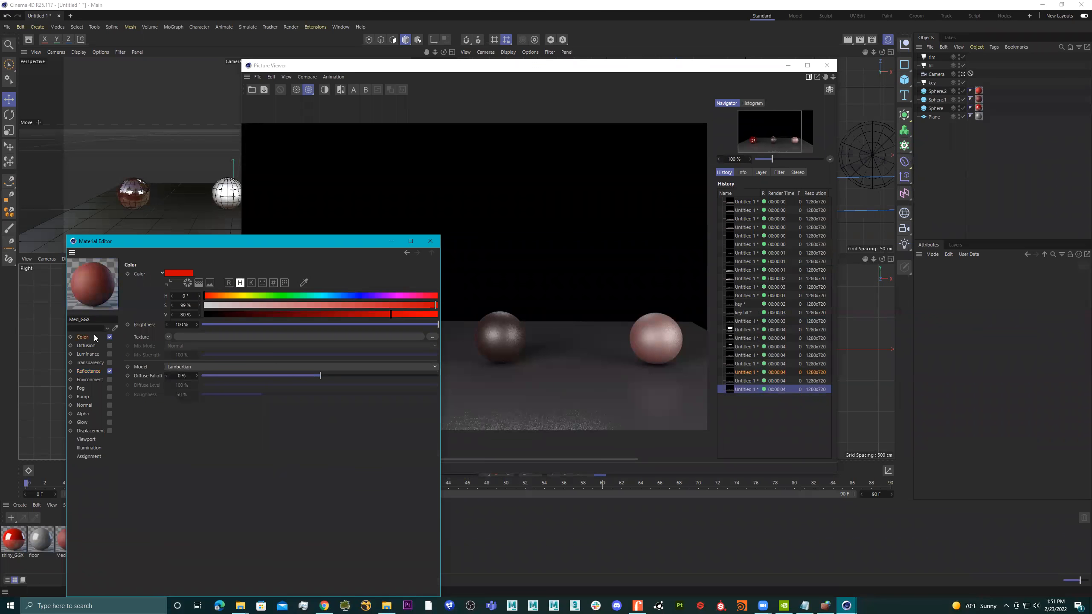
left_click(91, 371)
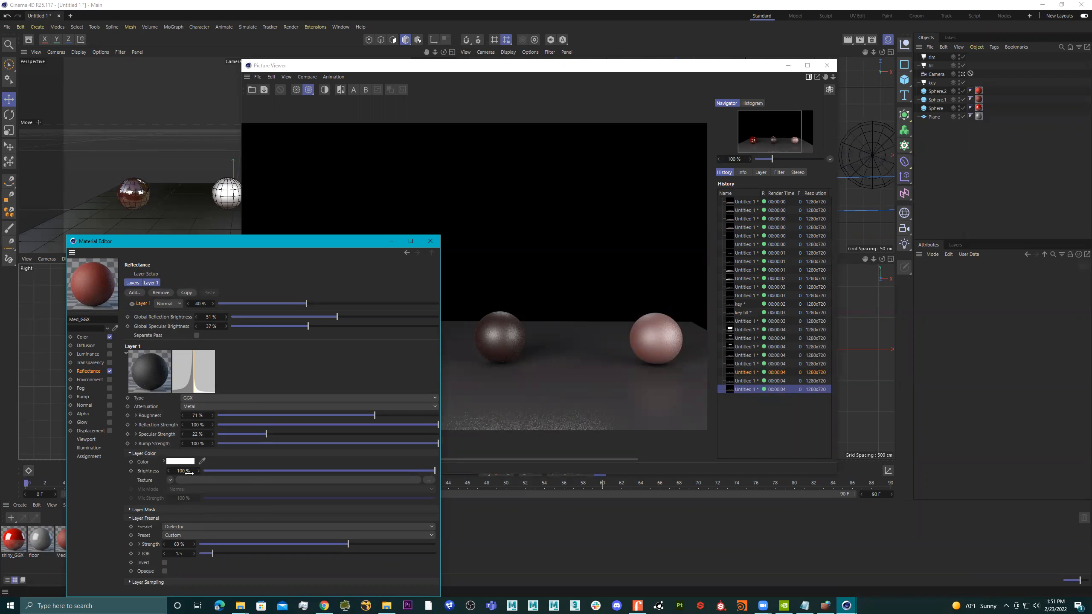
left_click_drag(261, 470, 435, 471)
mouse_move(266, 434)
left_mouse_down()
mouse_move(244, 433)
mouse_move(359, 433)
mouse_move(264, 434)
left_mouse_up()
left_click_drag(329, 430, 425, 412)
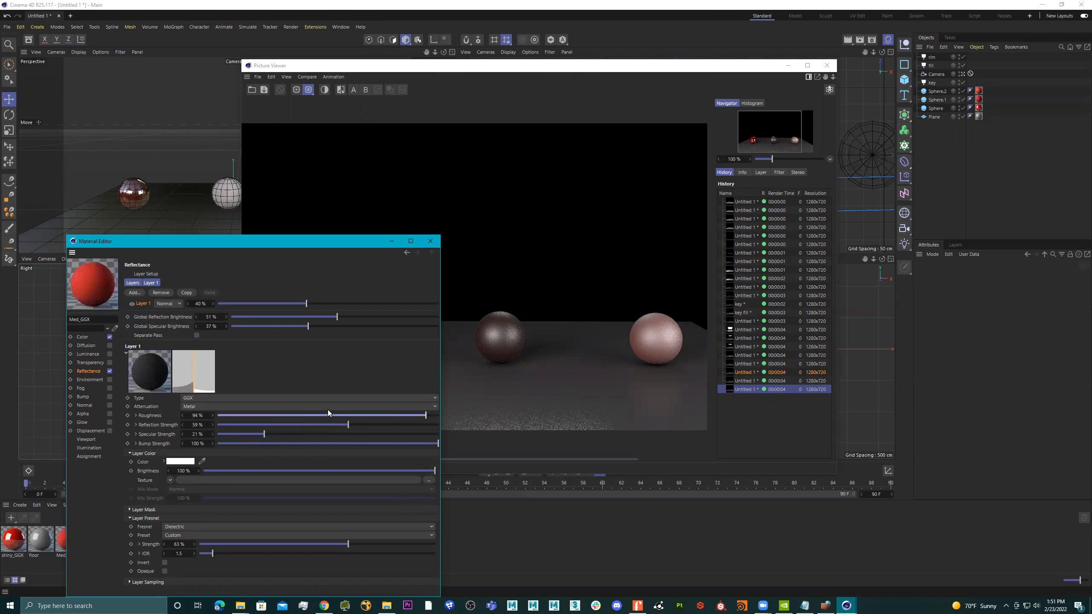
left_click_drag(338, 415, 297, 425)
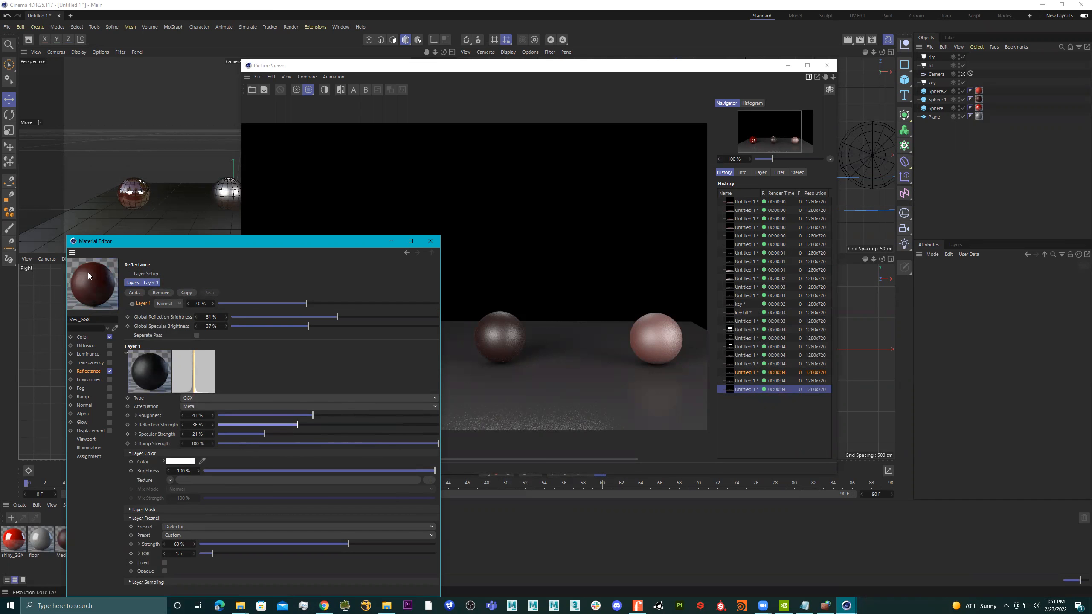
Set the Med_GGX Layer 1 amount to 62%, global reflection brightness to 39% and global specular brightness to 32%, and close the material.
left_click_drag(266, 302, 355, 303)
left_click(298, 326)
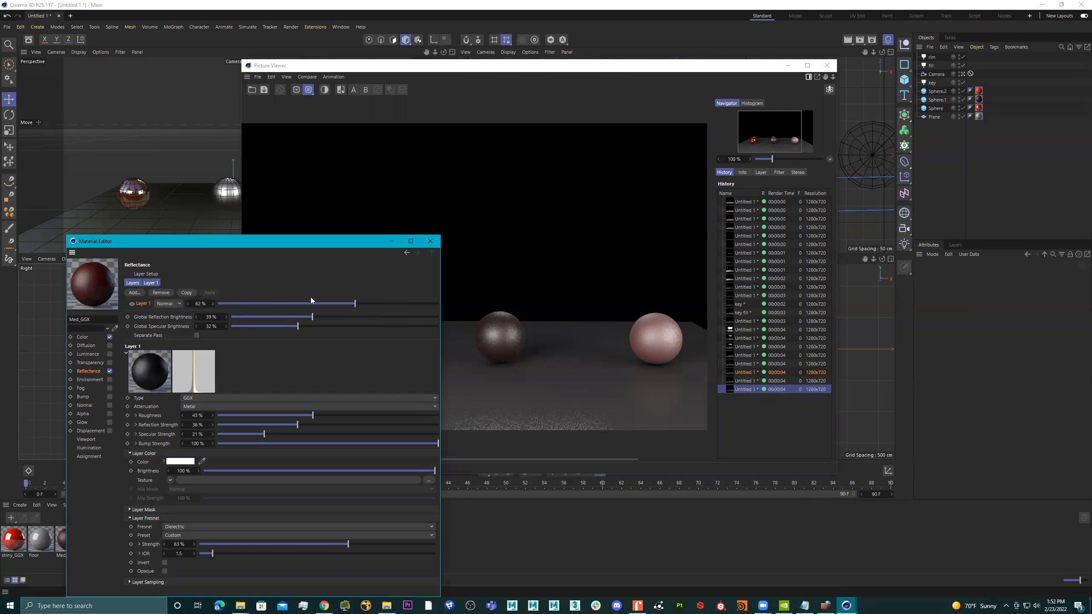
left_click(82, 338)
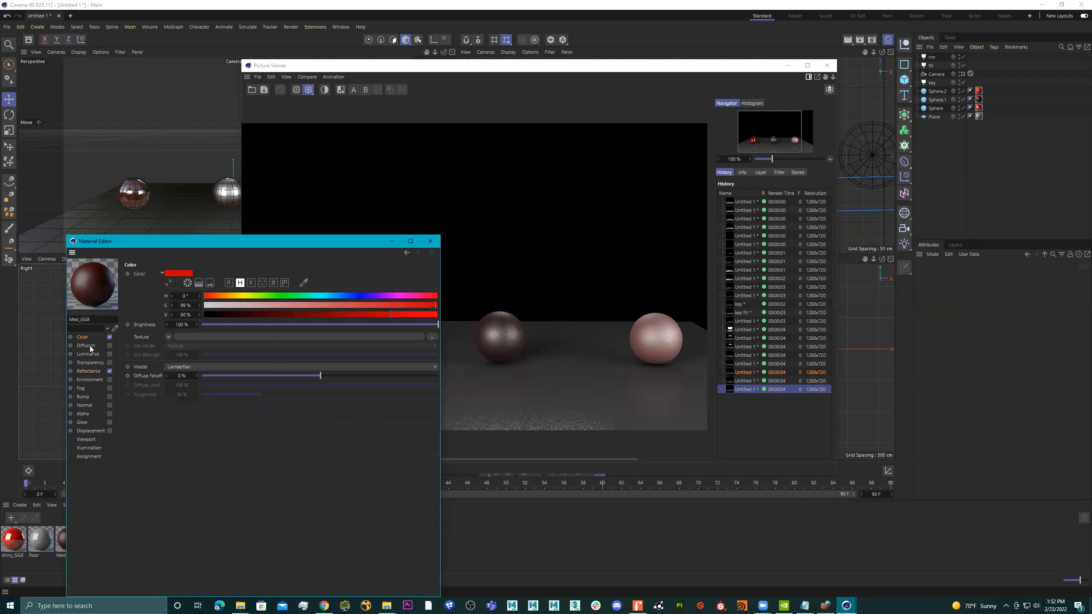
left_click(88, 370)
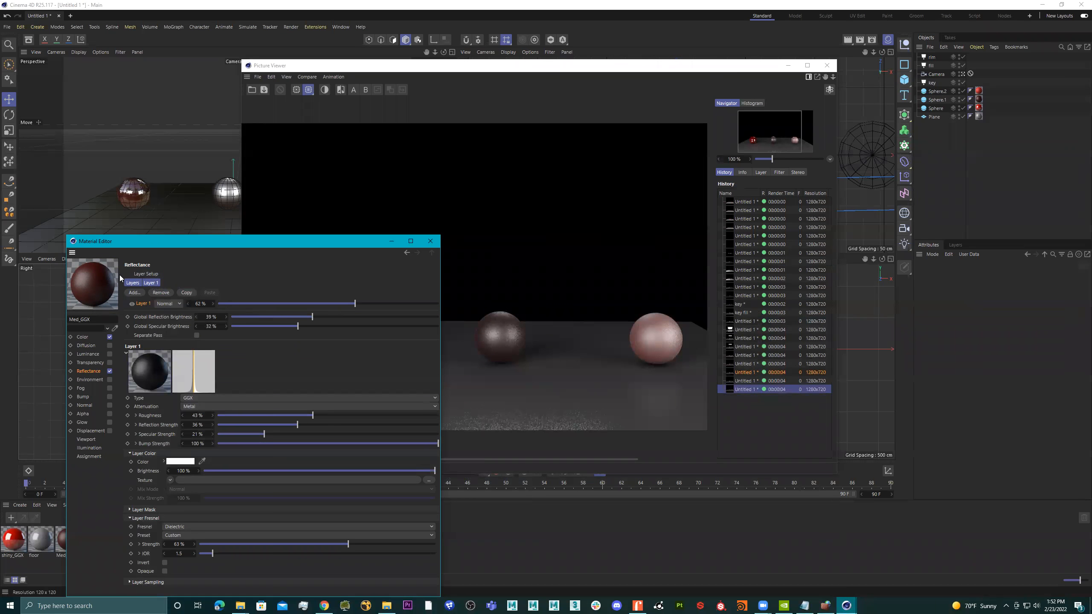
left_click(430, 242)
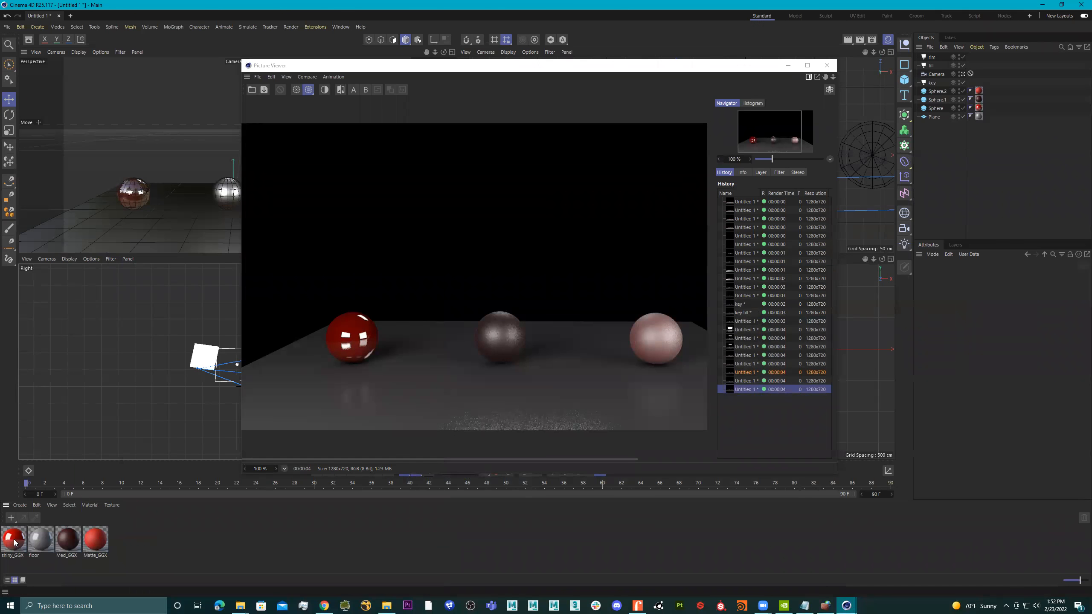
Duplicate the shiny_GGX material and rename the copy "med 2".
left_click_drag(14, 543, 123, 542, "ctrl")
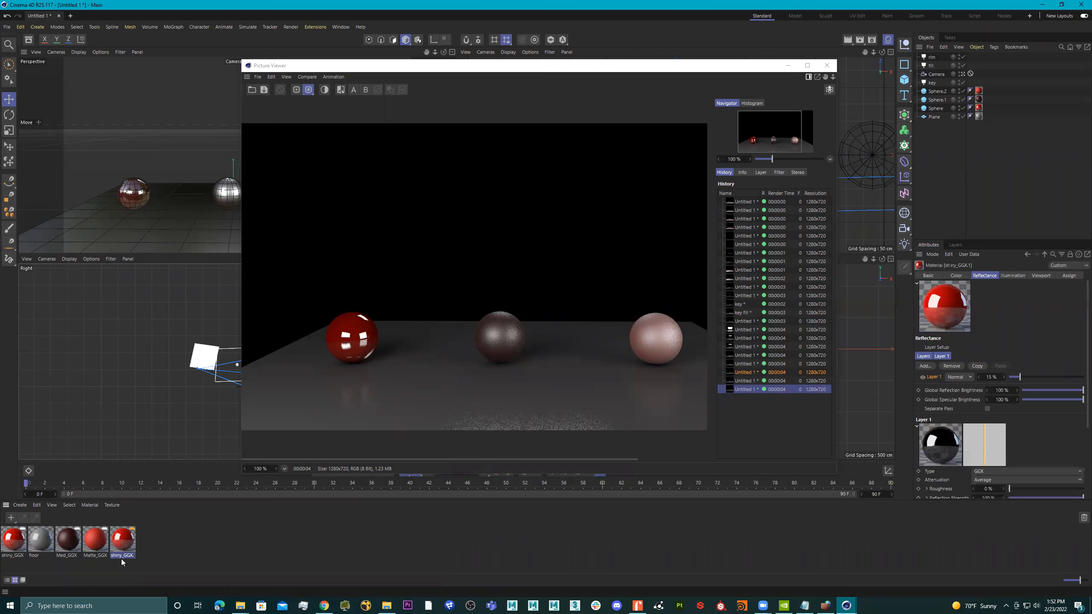
double_click(122, 556)
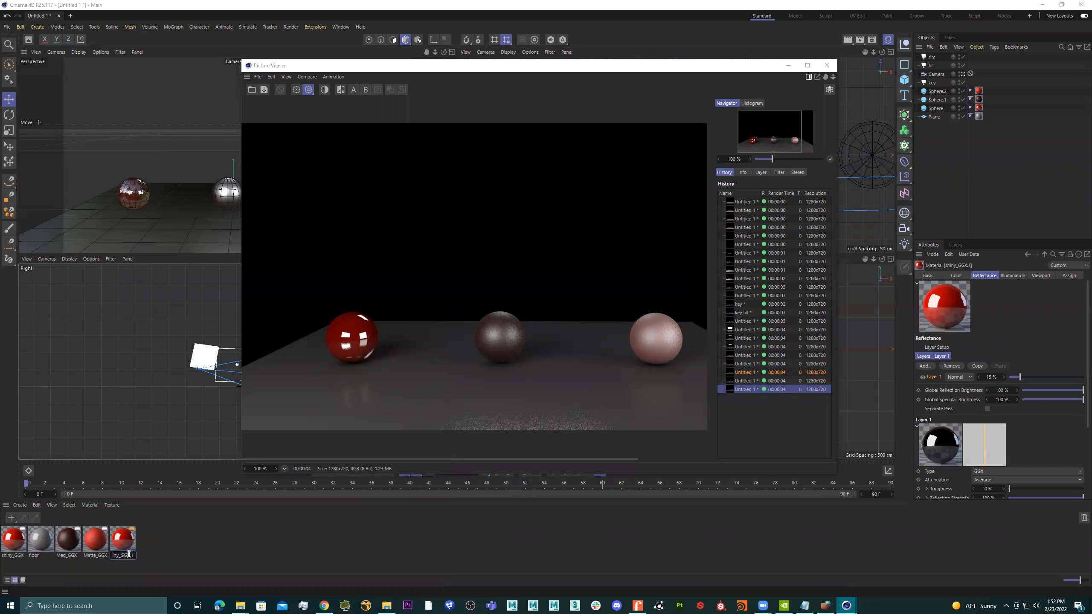
left_click_drag(132, 556, 78, 557)
type("med 2")
key("Return")
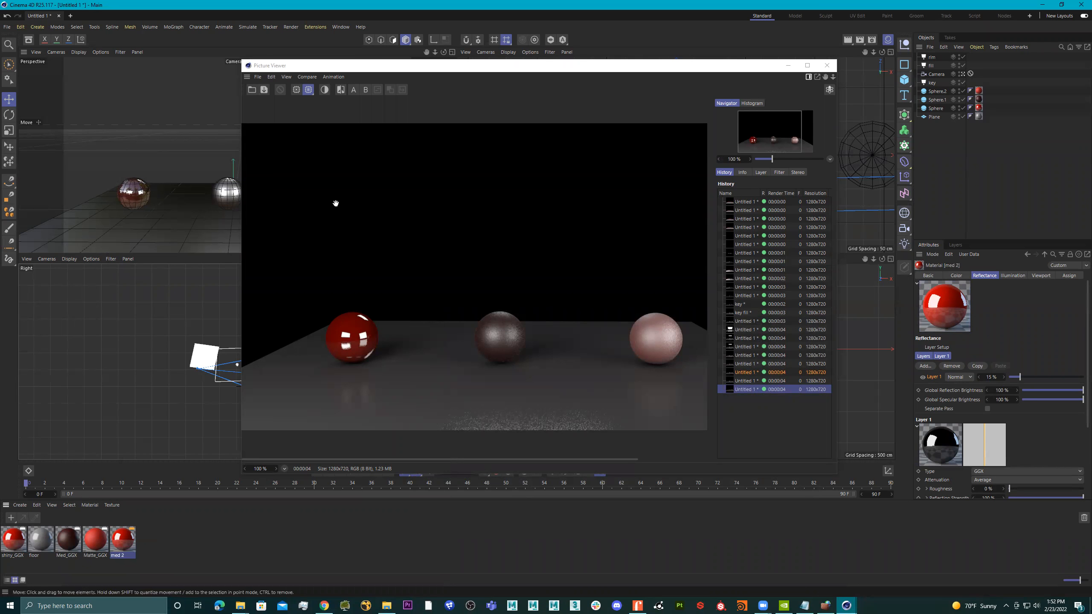
Close the Picture Viewer and replace the Med_GGX material on Sphere.1 with med 2.
left_click(826, 64)
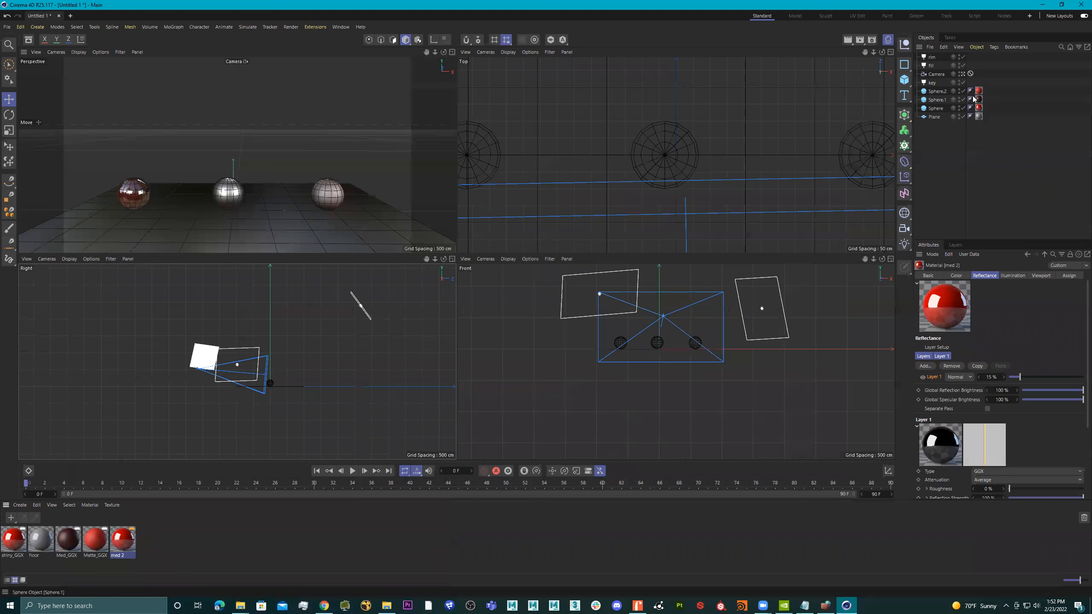
left_click(938, 100)
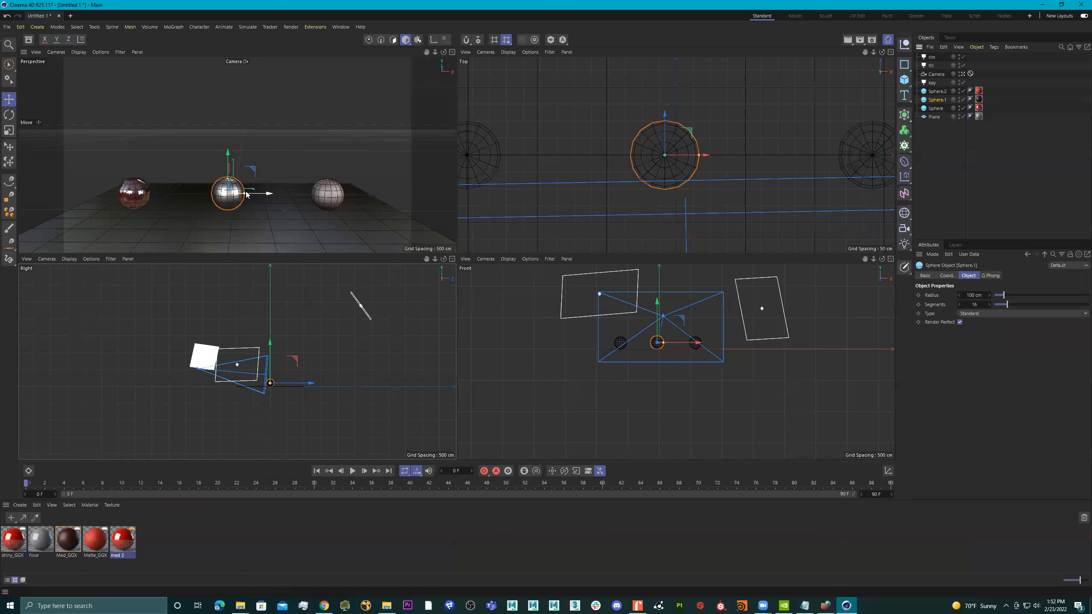
left_click(979, 101)
right_click(979, 101)
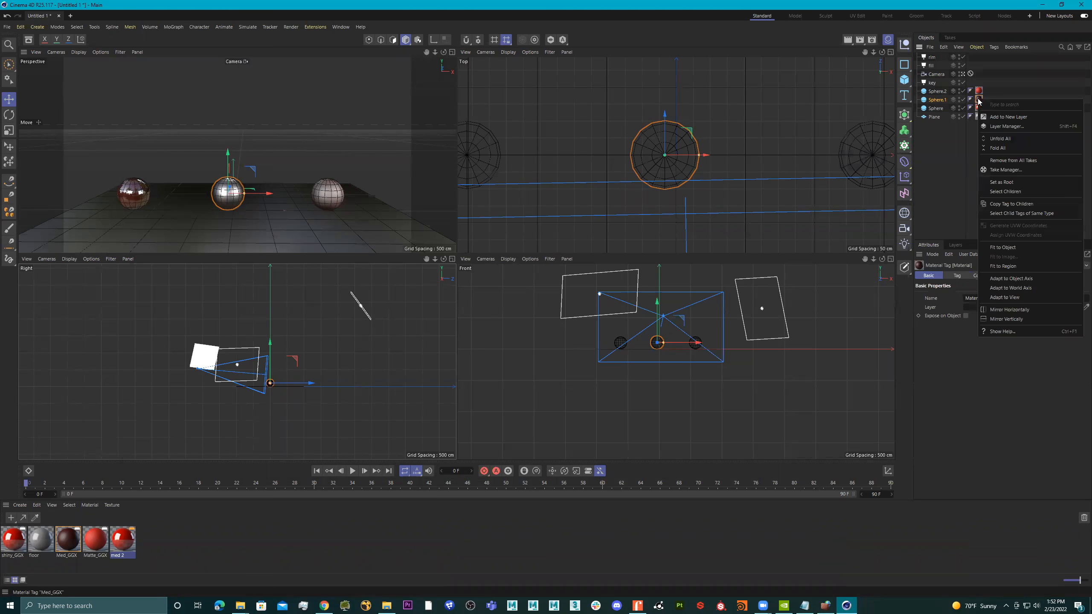
left_click(961, 150)
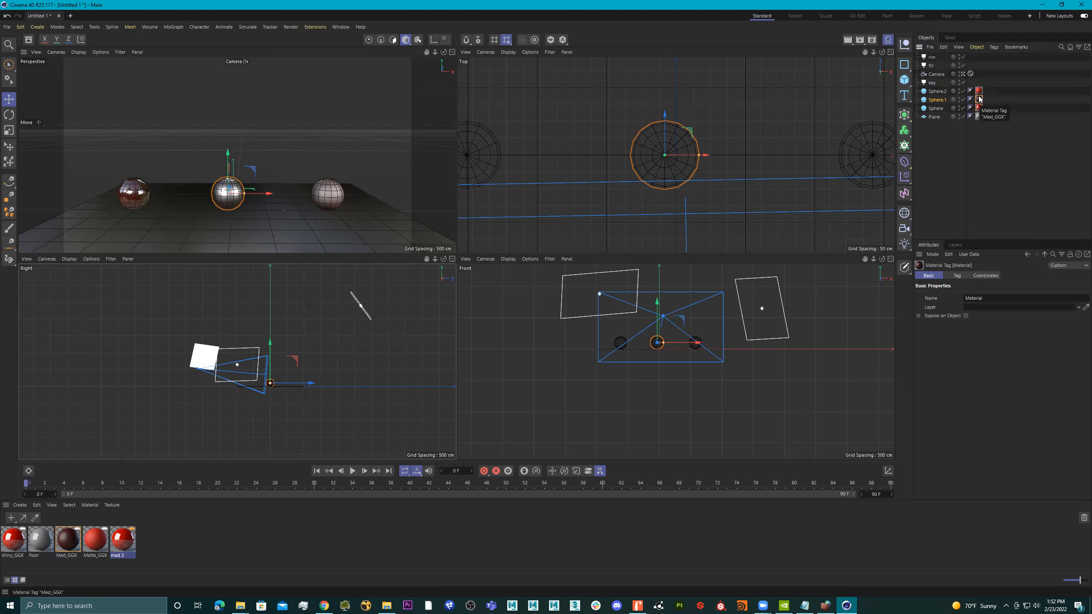
key("Delete")
left_click_drag(116, 553, 942, 100)
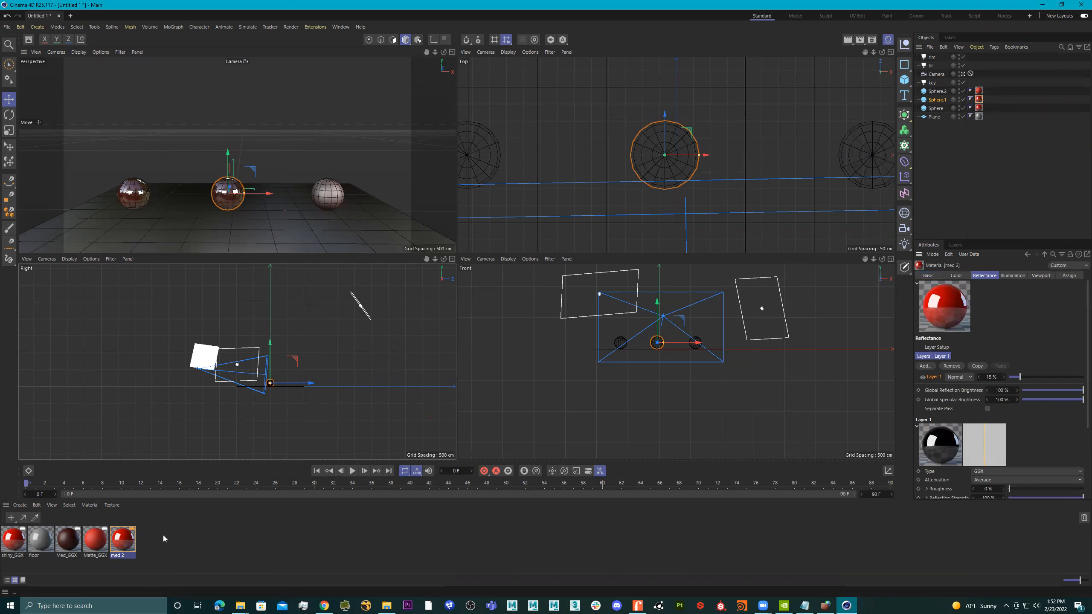
Test-render med 2 with 29% roughness and 43% reflection strength, and try 42% roughness with 30% reflection strength.
double_click(121, 541)
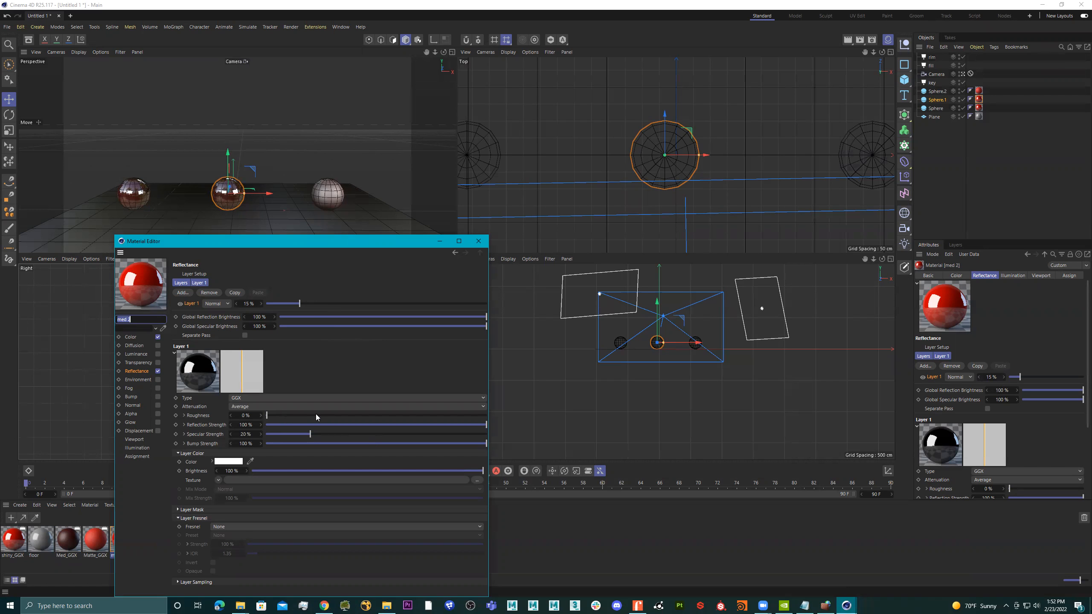
left_click_drag(307, 415, 362, 425)
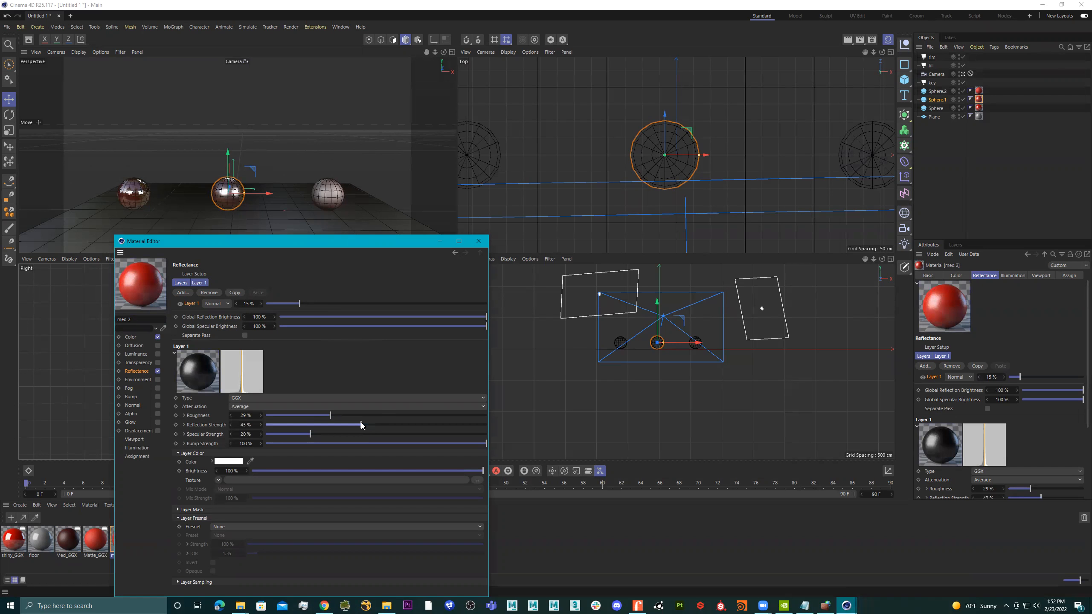
left_click(859, 40)
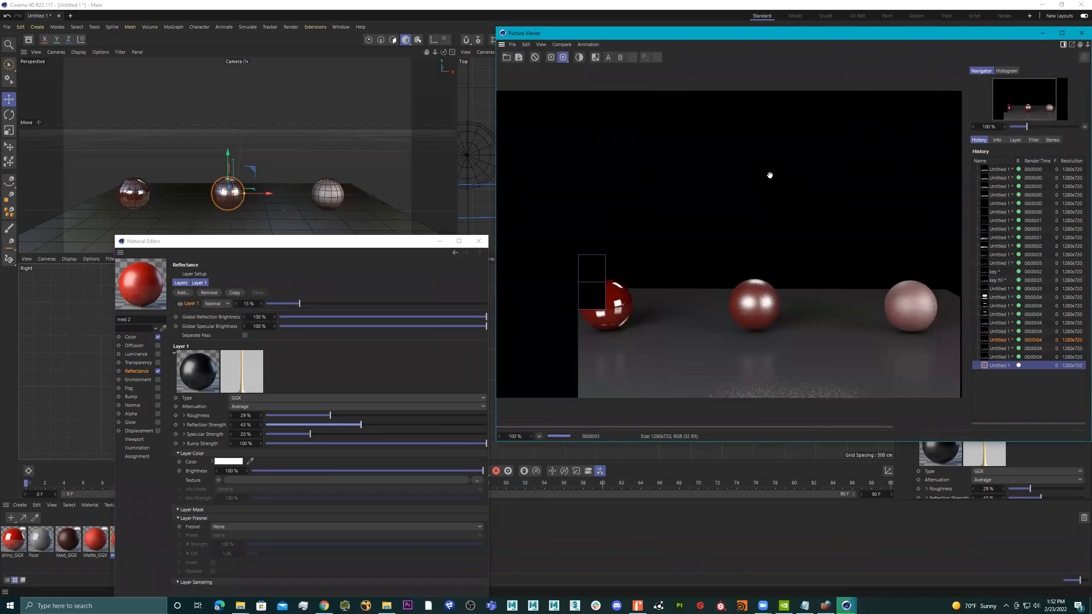
left_click_drag(300, 413, 359, 415)
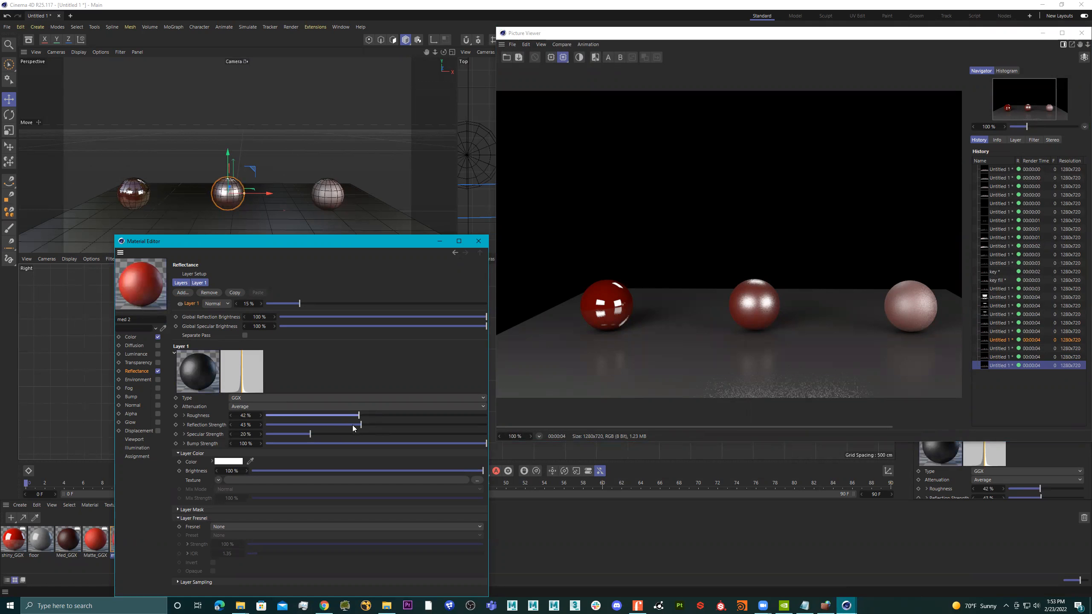
left_click(332, 424)
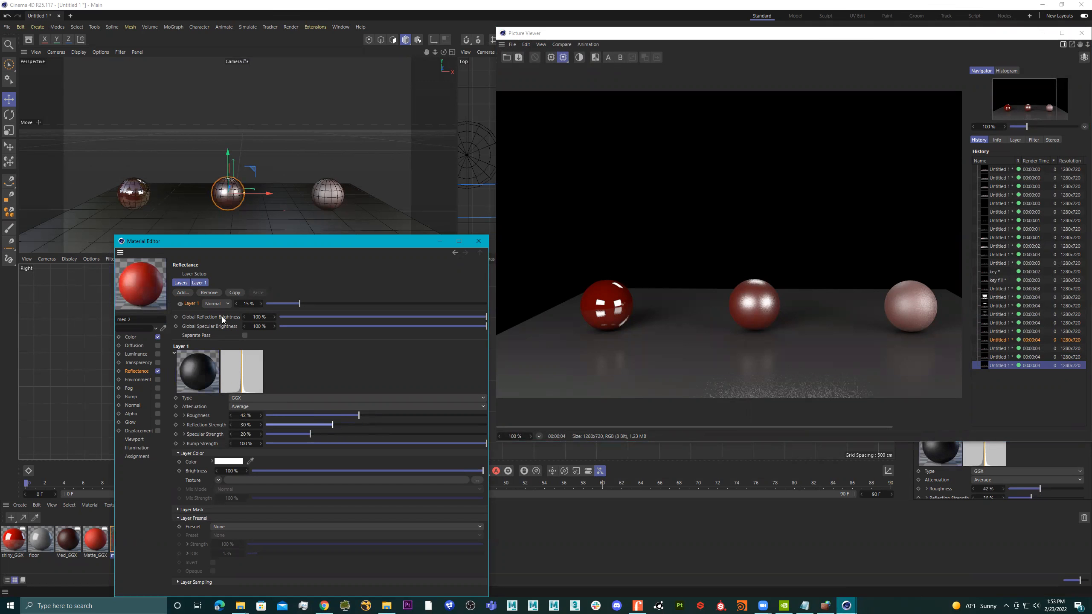
Replace med 2's GGX reflectance layer with a Beckmann layer and set its amount to 33%.
left_click(217, 293)
left_click(184, 293)
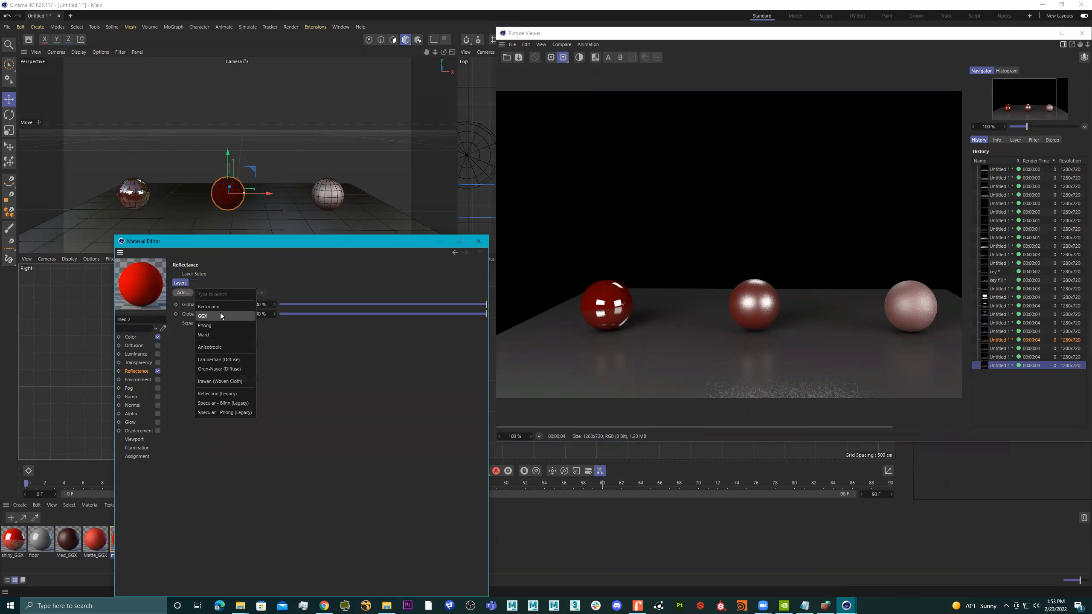
left_click(226, 308)
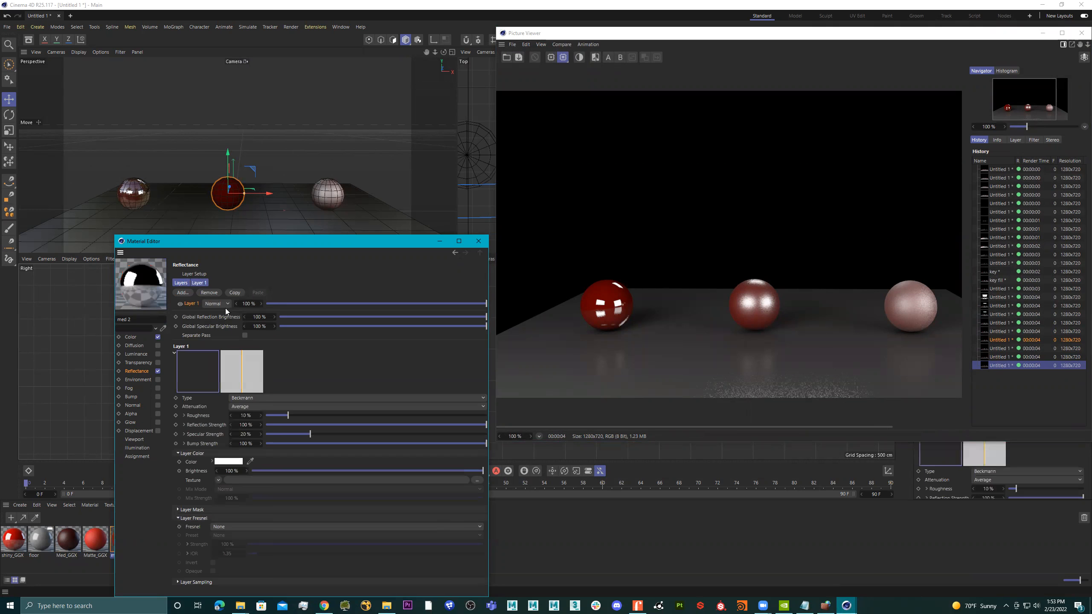
left_click_drag(404, 303, 477, 321)
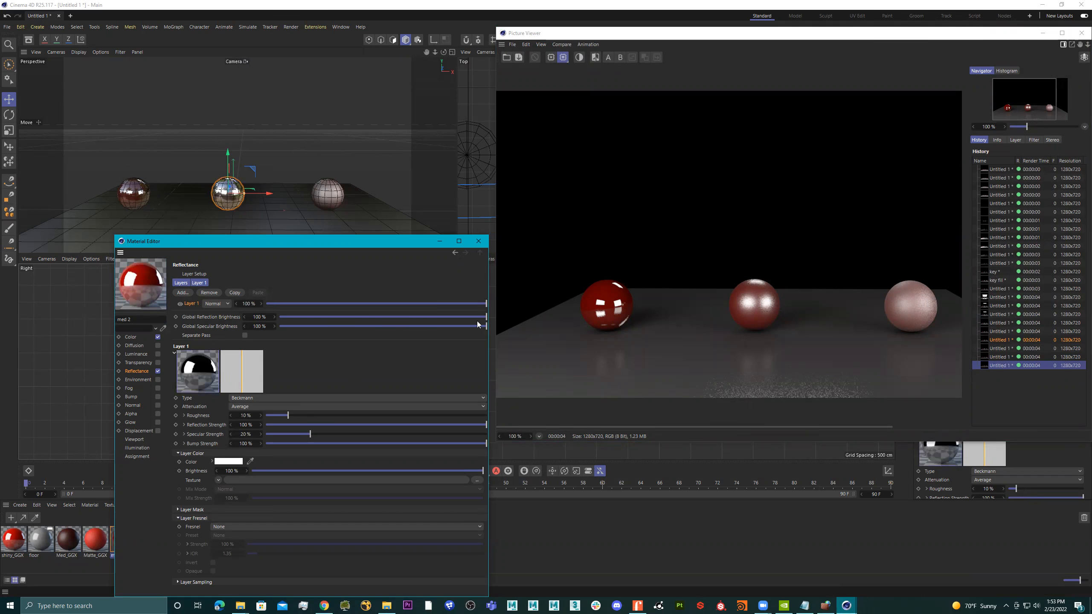
left_click(337, 303)
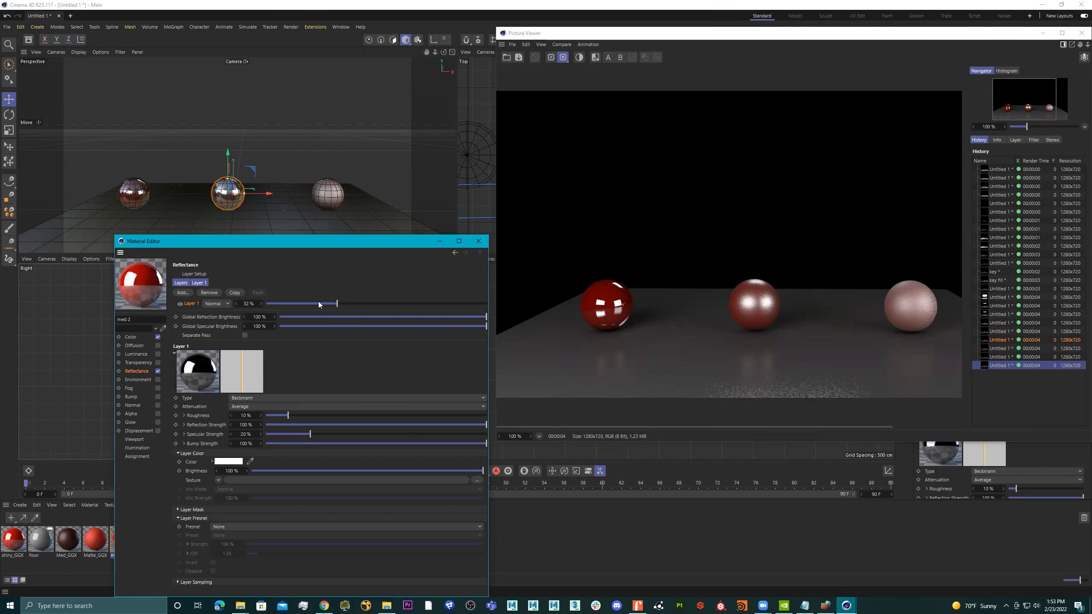
left_click(338, 303)
Set the Beckmann layer to 32% roughness, 57% specular strength and 7% reflection strength, and render to the Picture Viewer.
left_click_drag(318, 417, 337, 415)
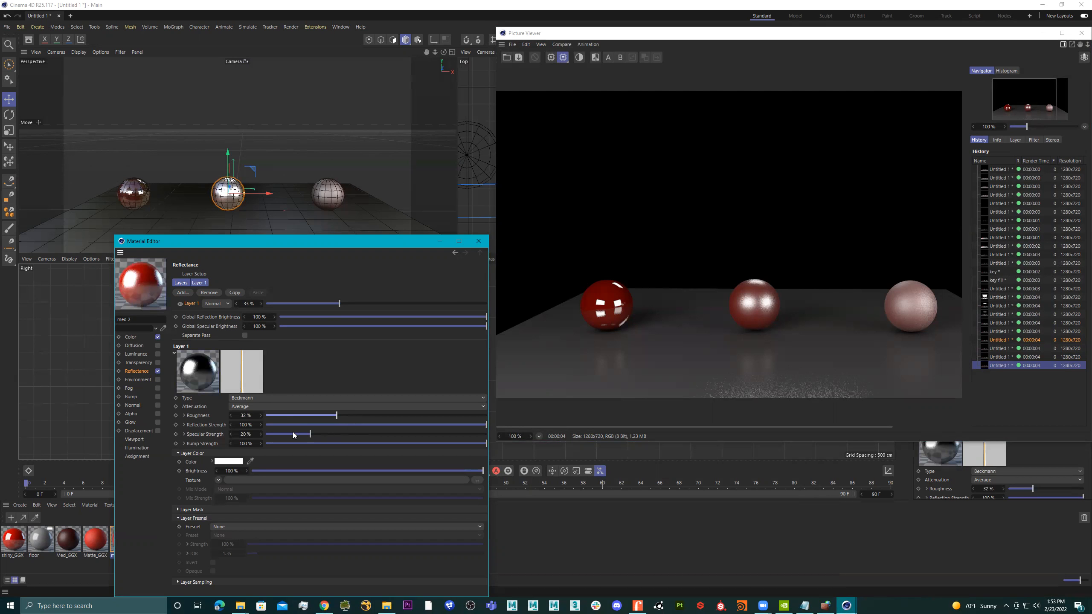
left_click_drag(279, 432, 392, 434)
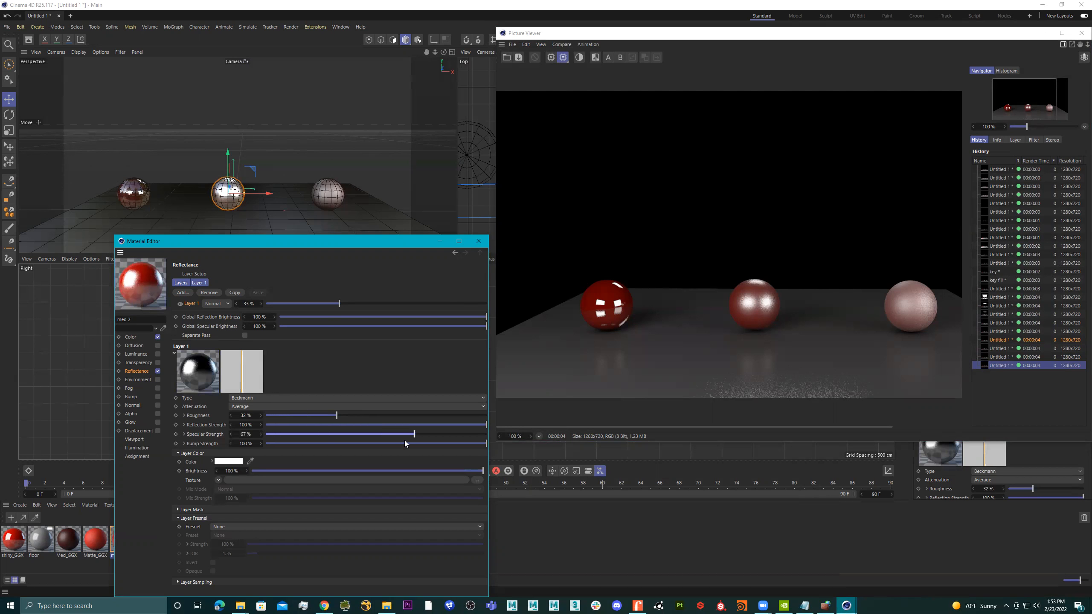
left_click(299, 424)
left_click_drag(300, 425, 280, 425)
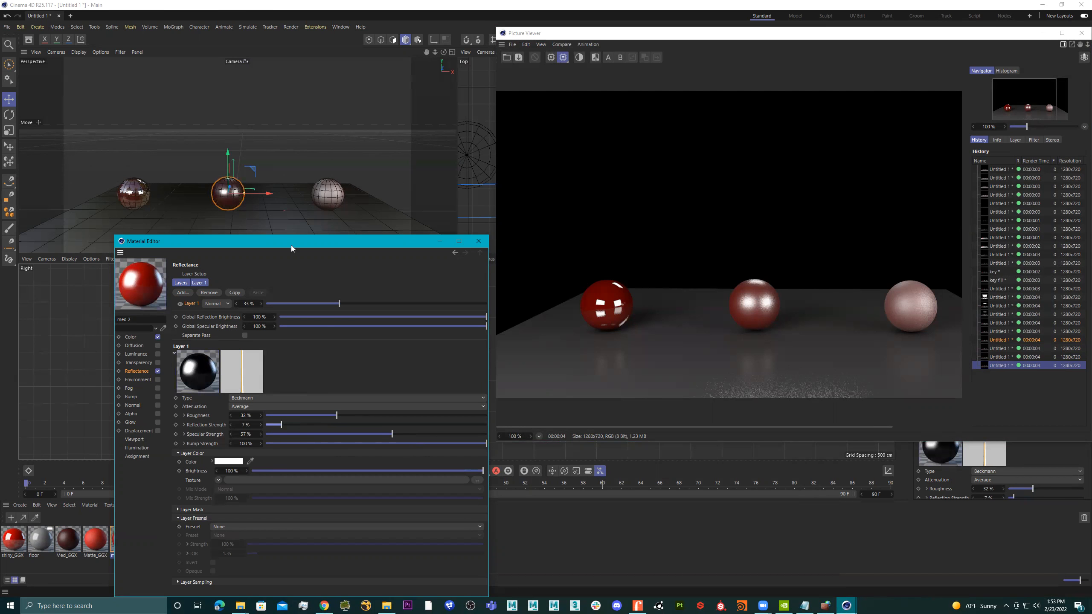
left_click_drag(904, 37, 838, 89)
left_click(861, 39)
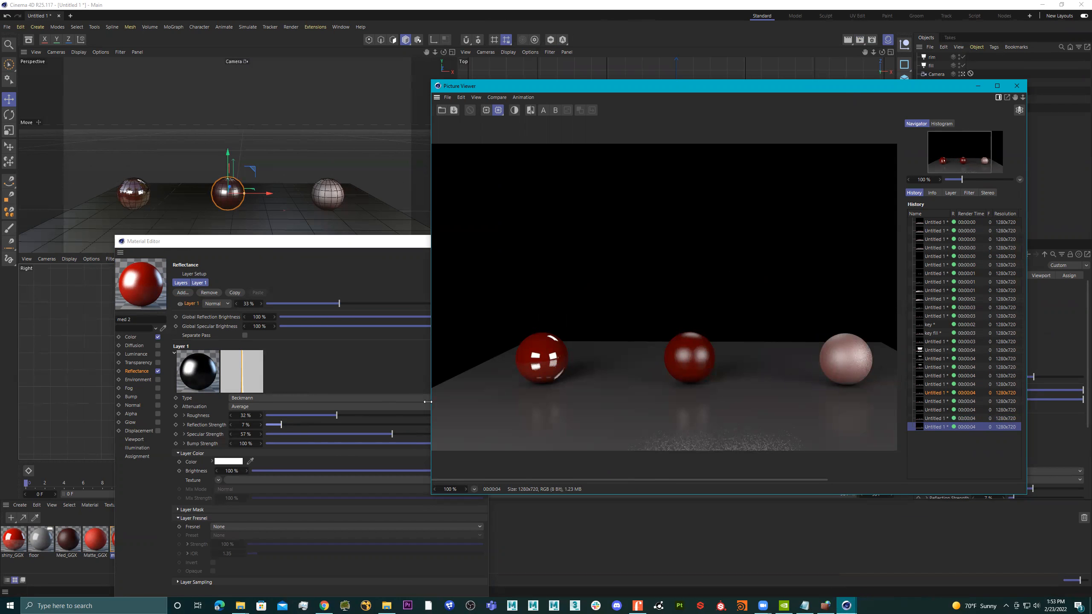
Raise the Beckmann layer's roughness to 38% and reflection strength to 37%, and render the scene again.
left_click(349, 416)
left_click(297, 423)
left_click(322, 424)
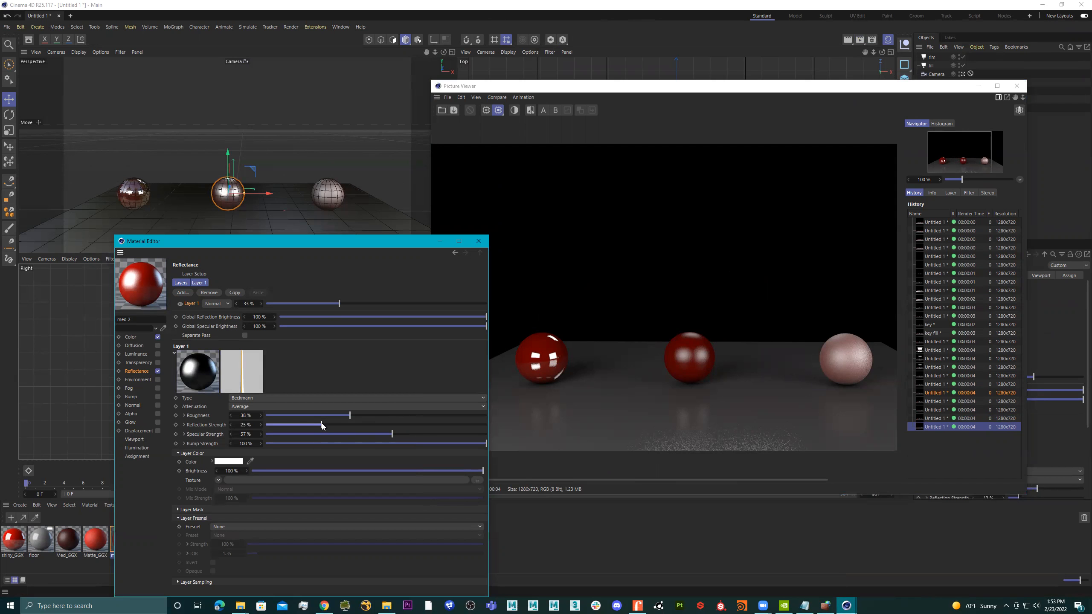
left_click(347, 424)
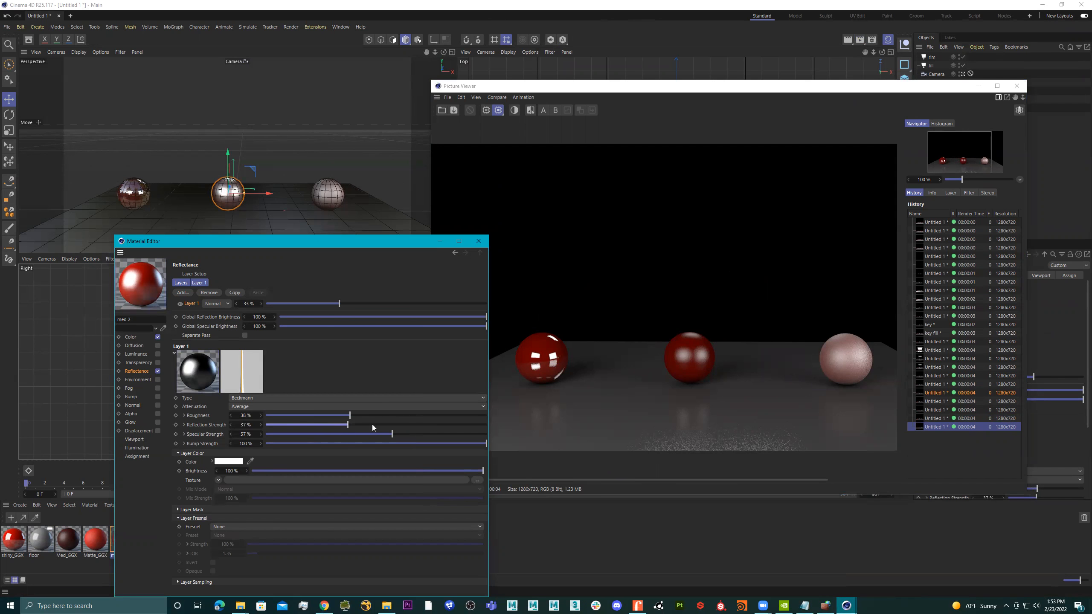
left_click(860, 42)
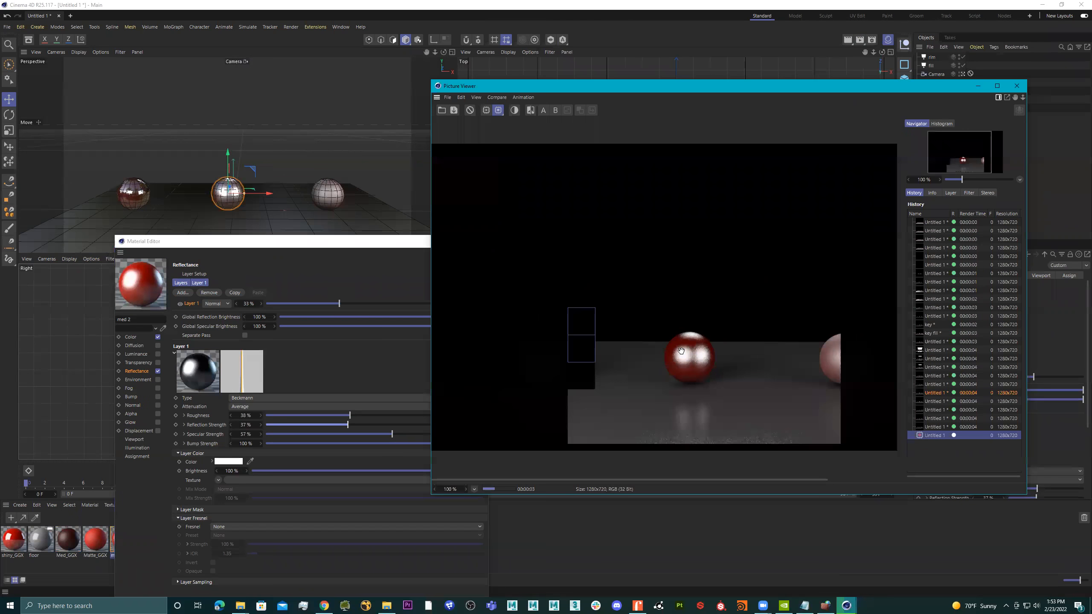
Compare the last two renders in the history, examining the middle sphere's reflections.
left_click(951, 428)
left_click(963, 434)
left_click(966, 430)
left_click(967, 436)
left_click(968, 429)
left_click(968, 436)
left_click(968, 429)
left_click(967, 437)
left_click(968, 429)
left_click(967, 435)
left_click(968, 428)
left_click(967, 436)
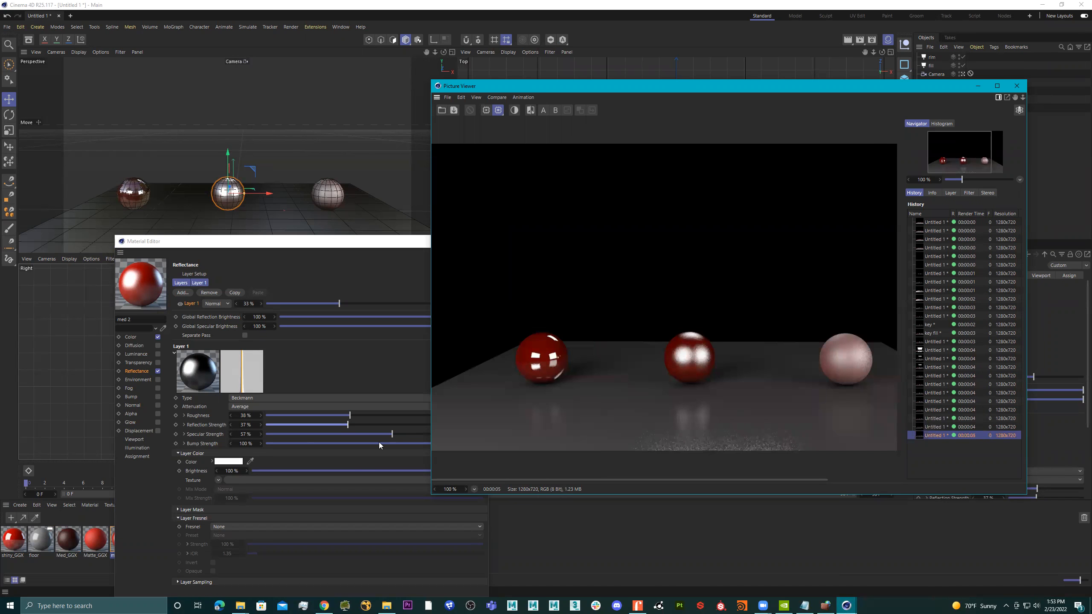
Set med 2's Layer 1 amount to 52% and close the Picture Viewer and Material Editor.
left_click(335, 259)
left_click_drag(360, 303, 361, 304)
left_click(381, 304)
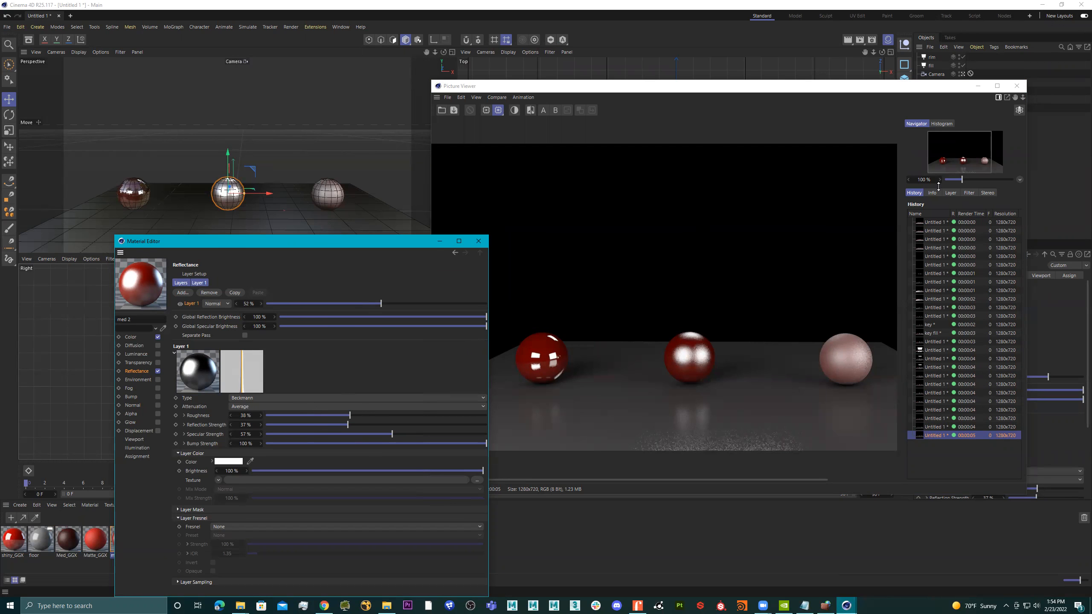
left_click(1018, 87)
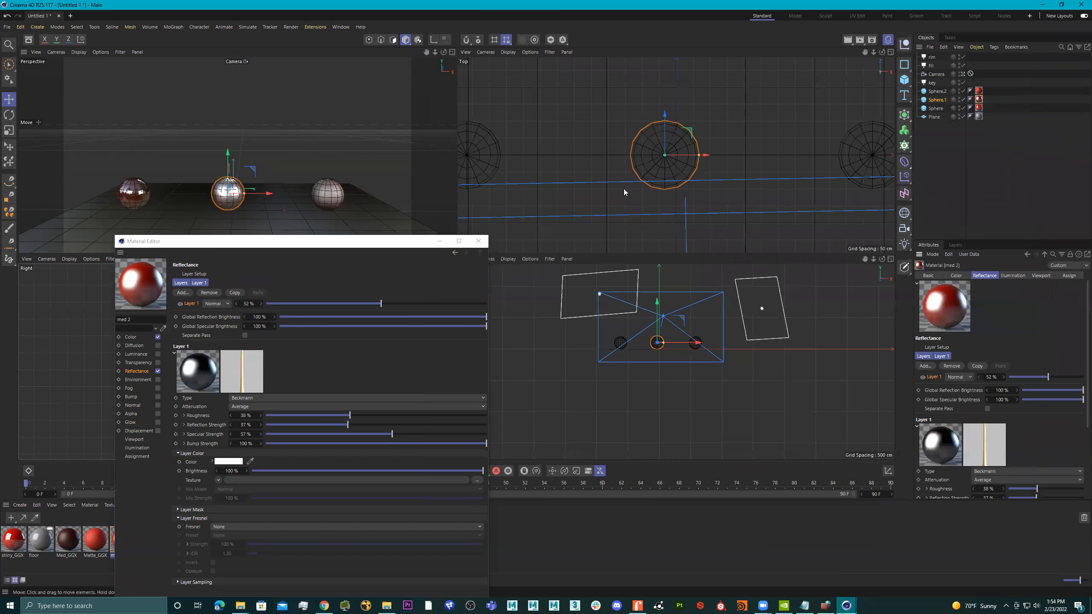
left_click(477, 241)
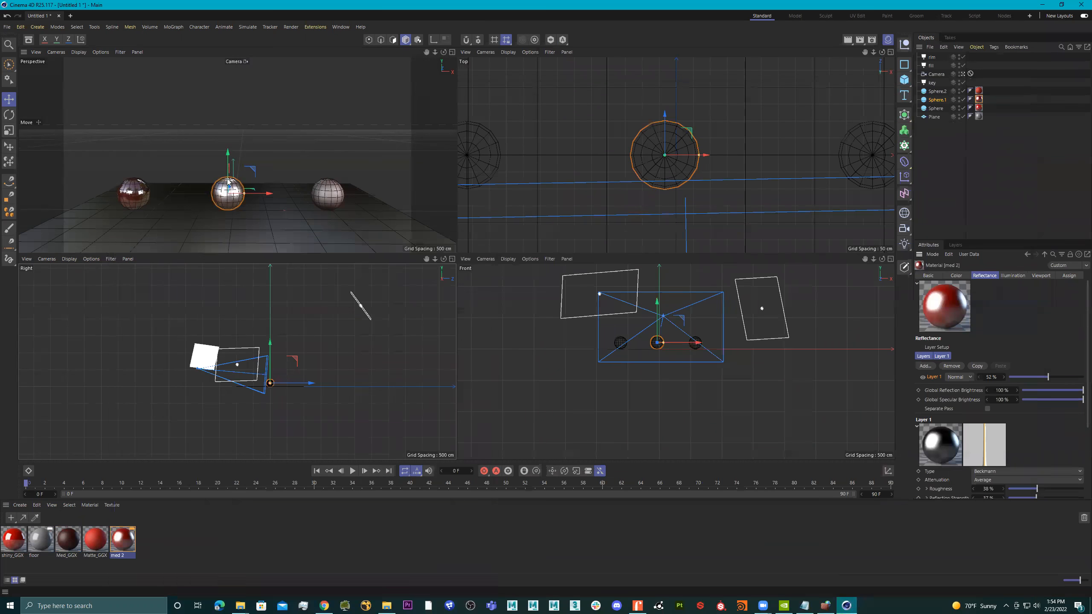
Enlarge the perspective view, switch it from the scene camera to the default camera, and add a Sky object to the scene.
middle_click(335, 144)
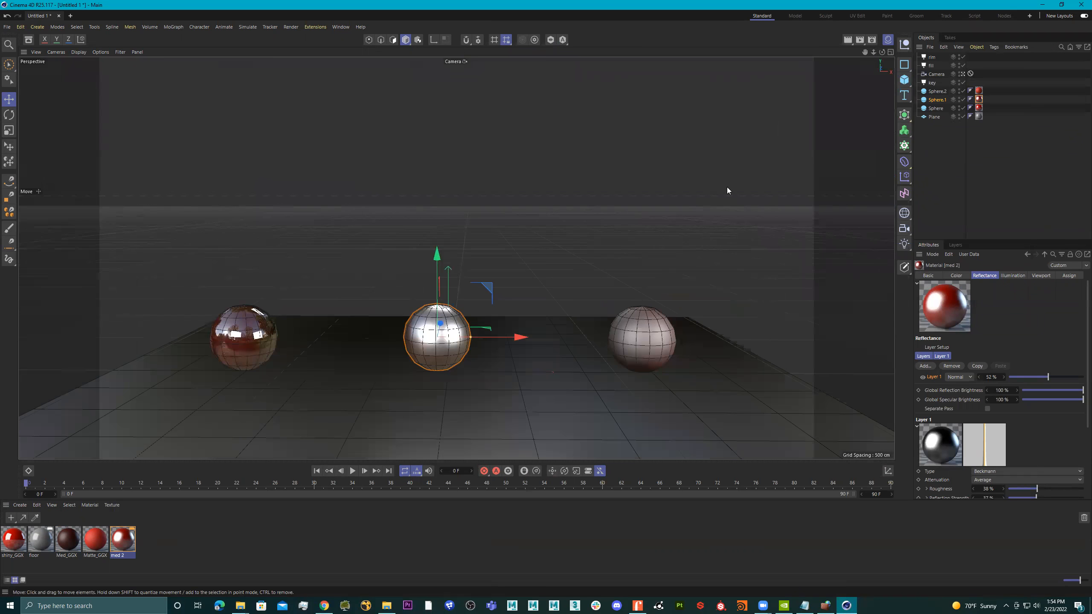
left_click(963, 74)
left_click_drag(553, 264, 499, 274, "alt")
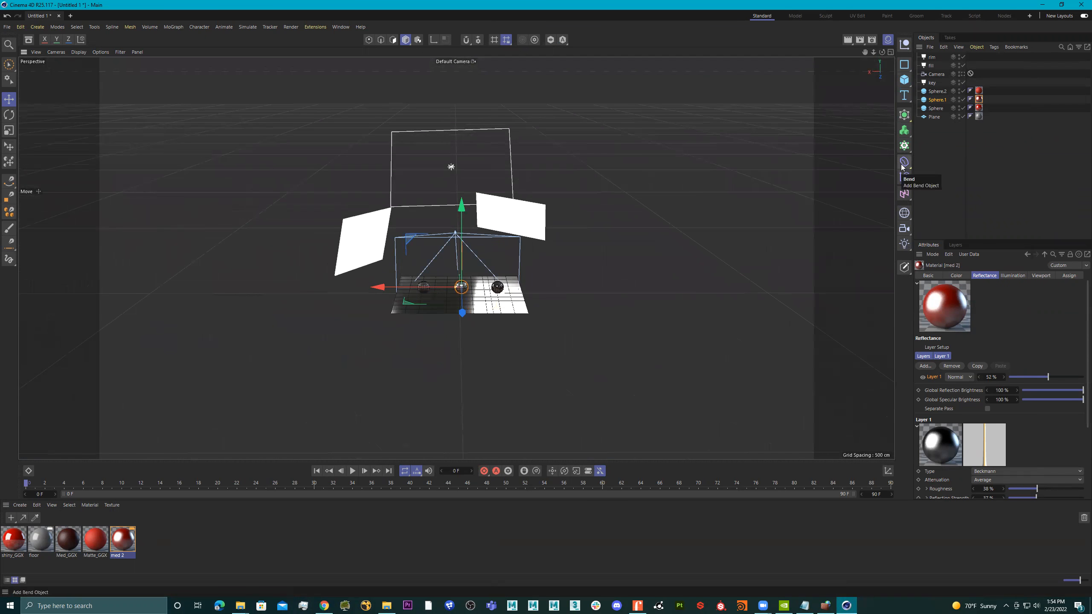
left_click(902, 213)
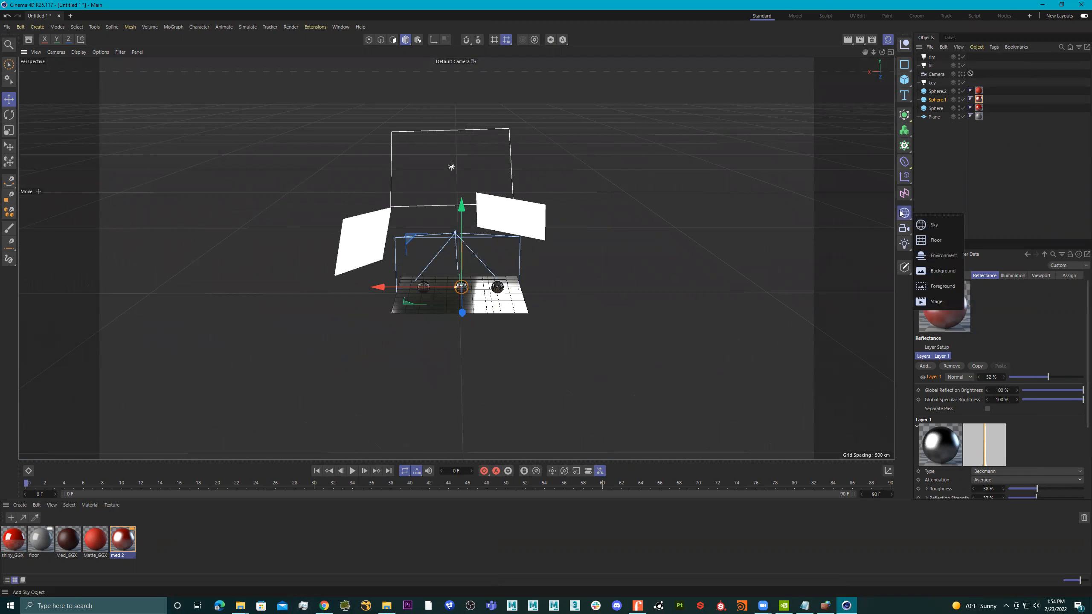
left_click(938, 225)
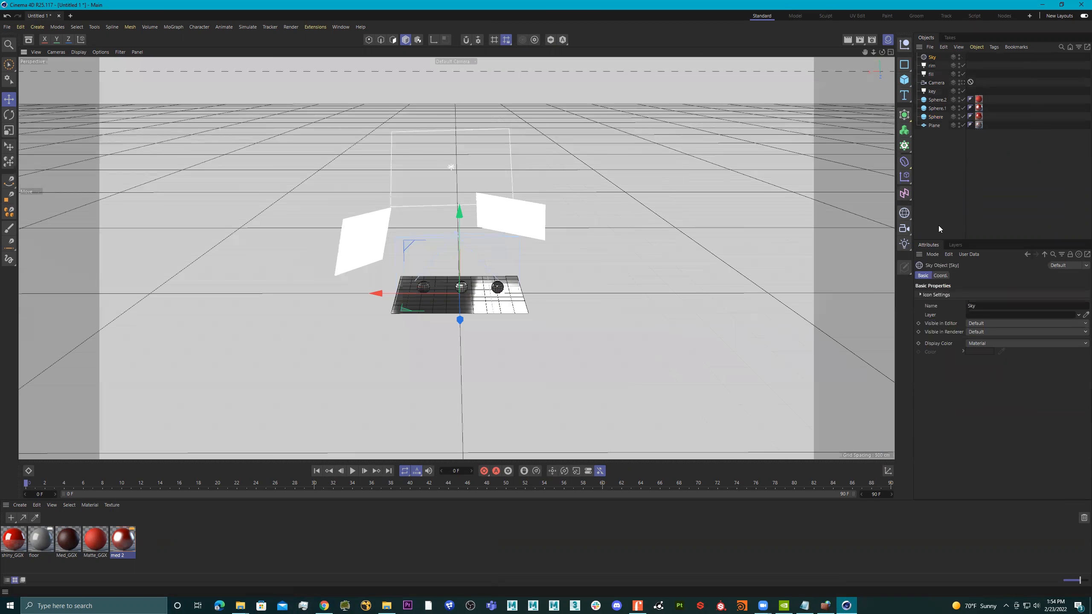
left_click_drag(626, 216, 357, 166, "alt")
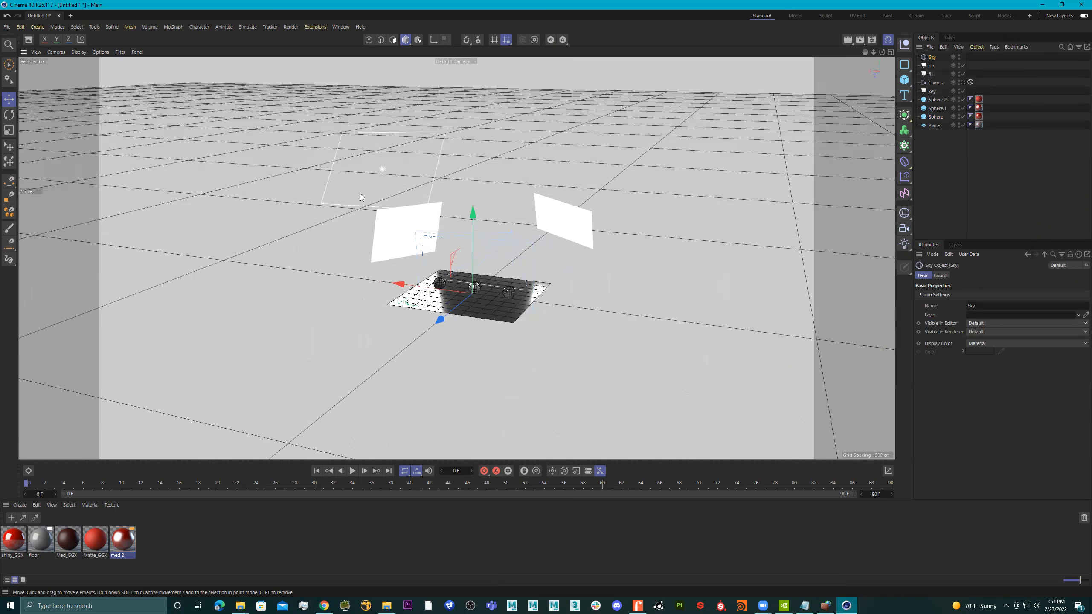
left_click_drag(597, 280, 658, 266, "alt")
left_click_drag(448, 396, 154, 529, "alt")
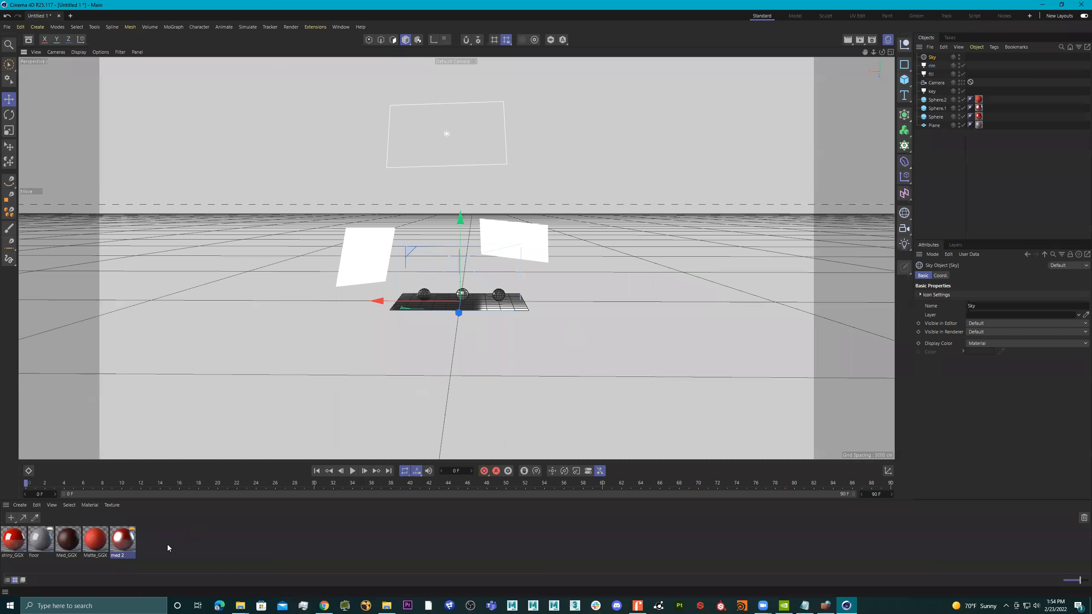
Create a new material with Color and Reflectance disabled and only the Luminance channel enabled.
double_click(167, 545)
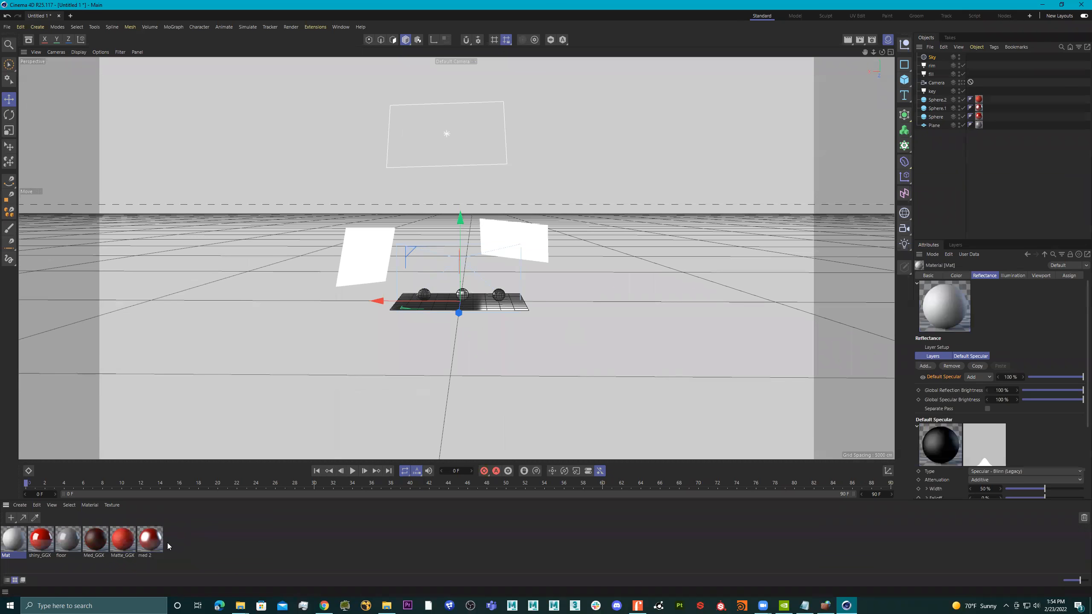
double_click(13, 541)
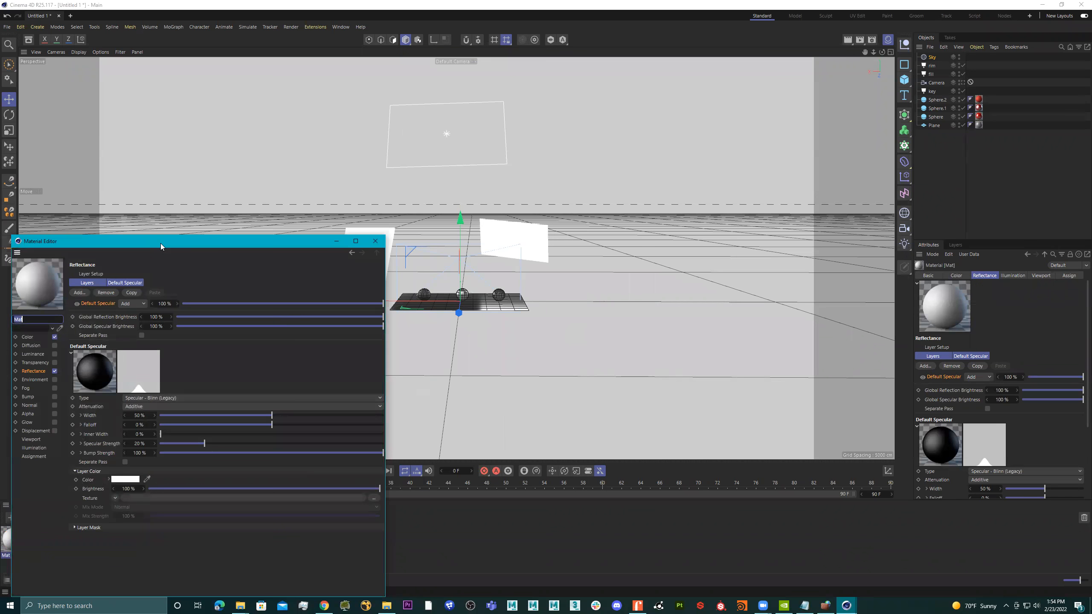
left_click_drag(161, 246, 468, 100)
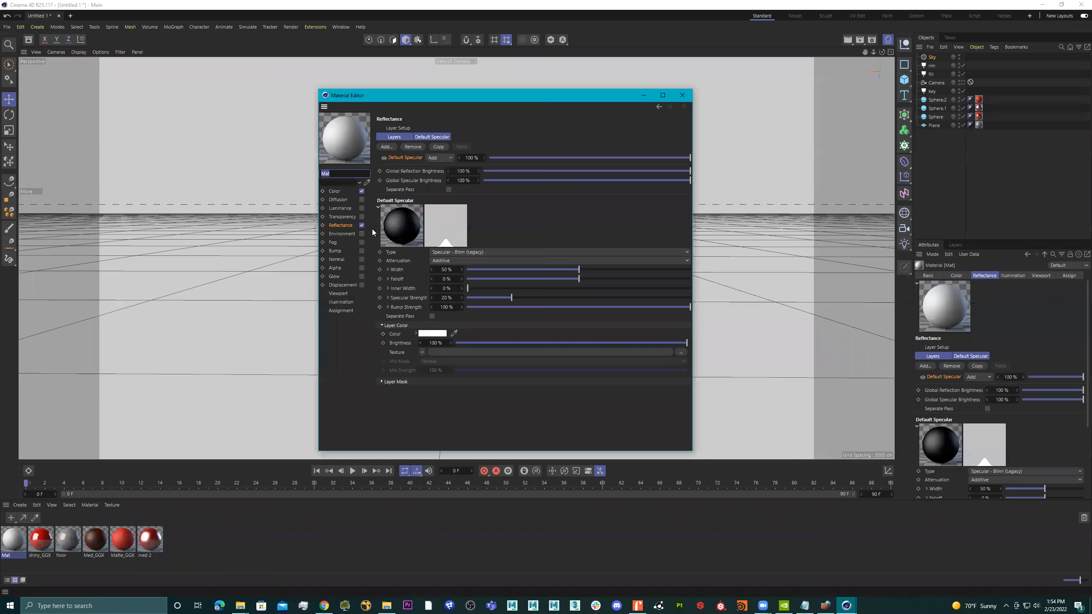
left_click(363, 192)
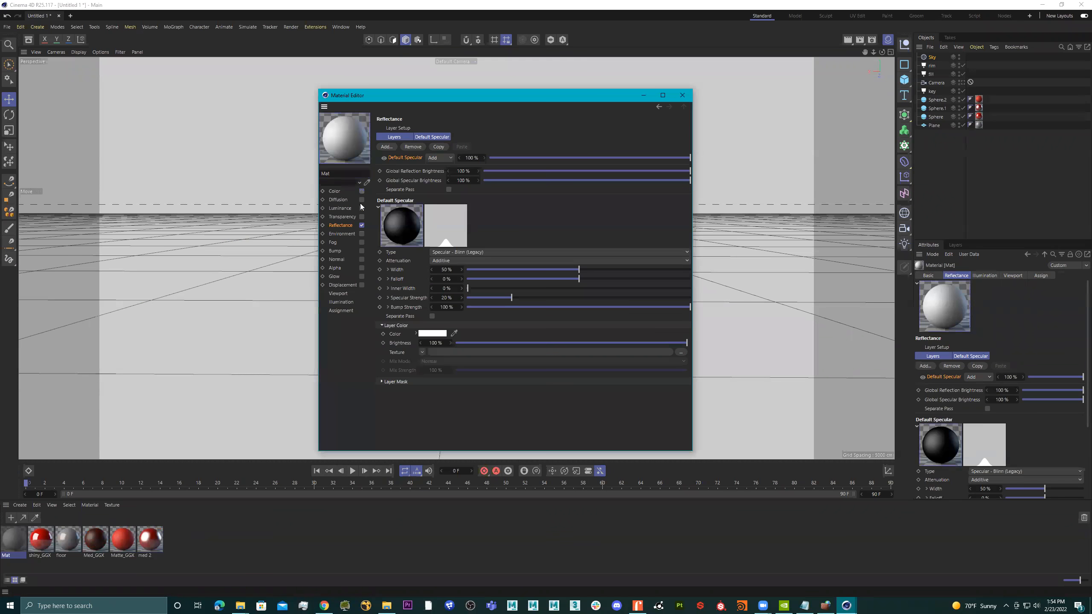
left_click(362, 225)
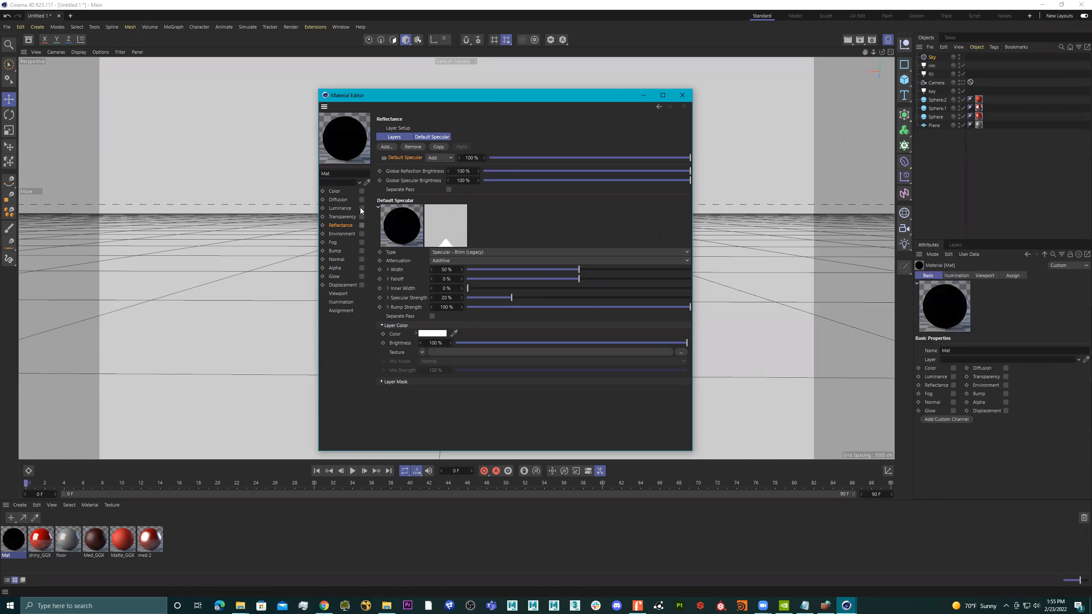
left_click(362, 208)
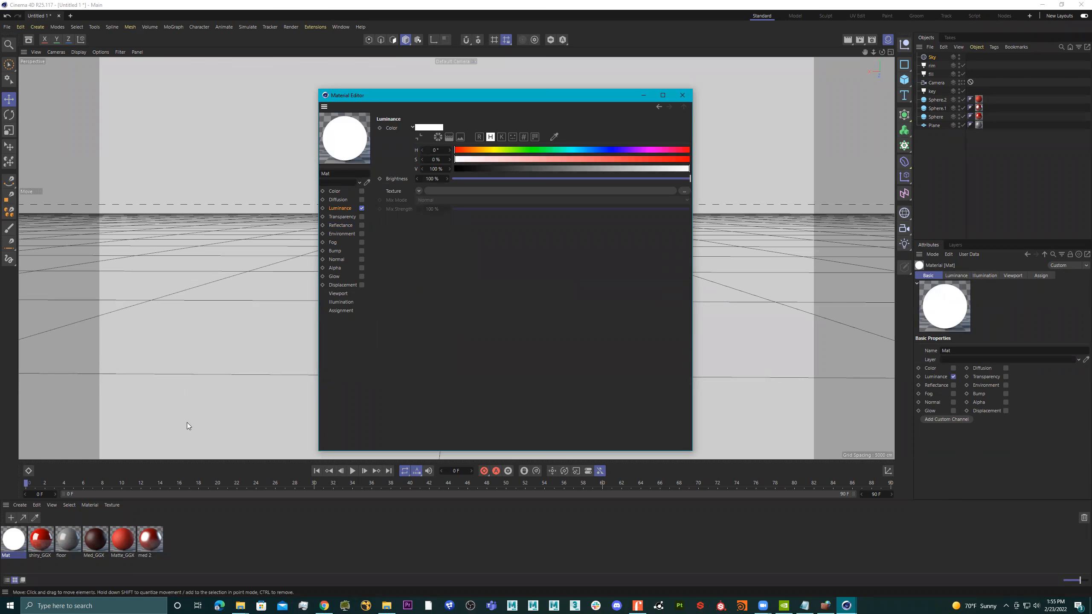
Rename the new luminance material as hdri.
double_click(11, 556)
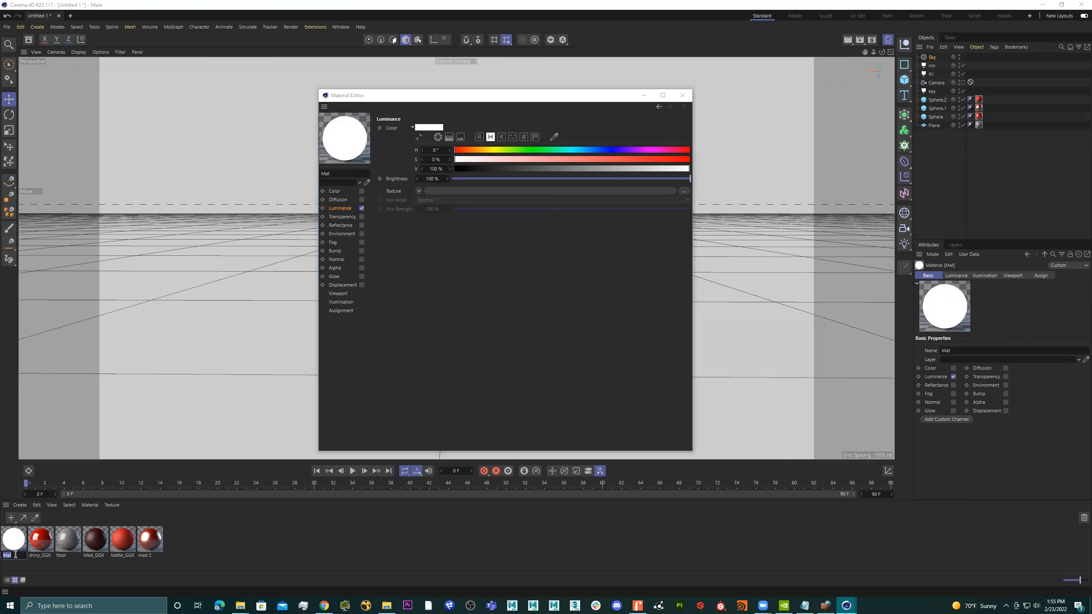
type("hdri")
key("Return")
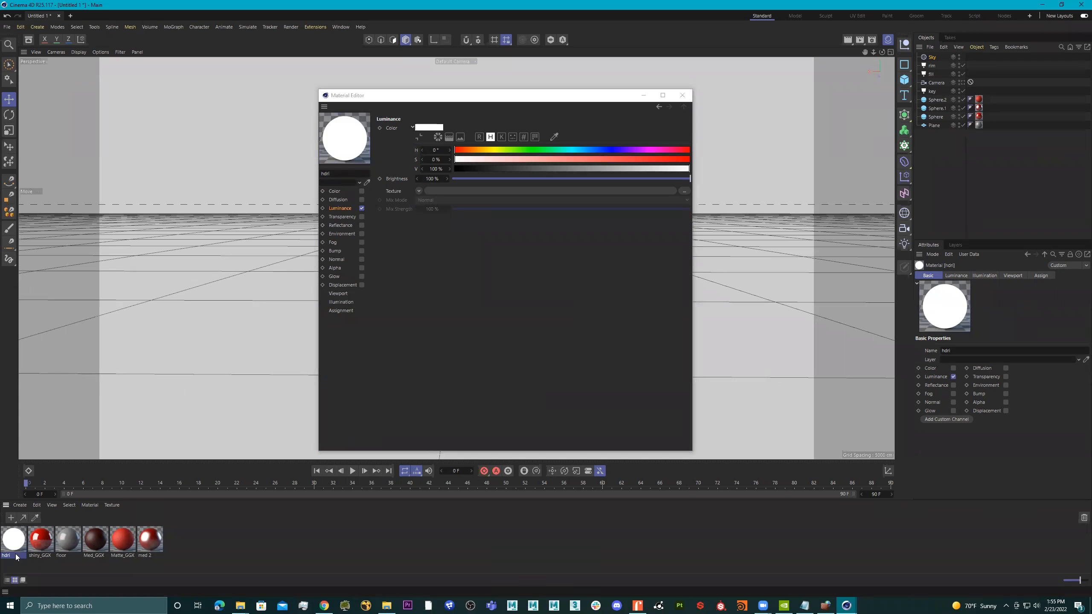
Switch to Chrome, search Google for "hdri haven" and open Poly Haven's HDRIs collection.
left_click(333, 605)
left_click(446, 24)
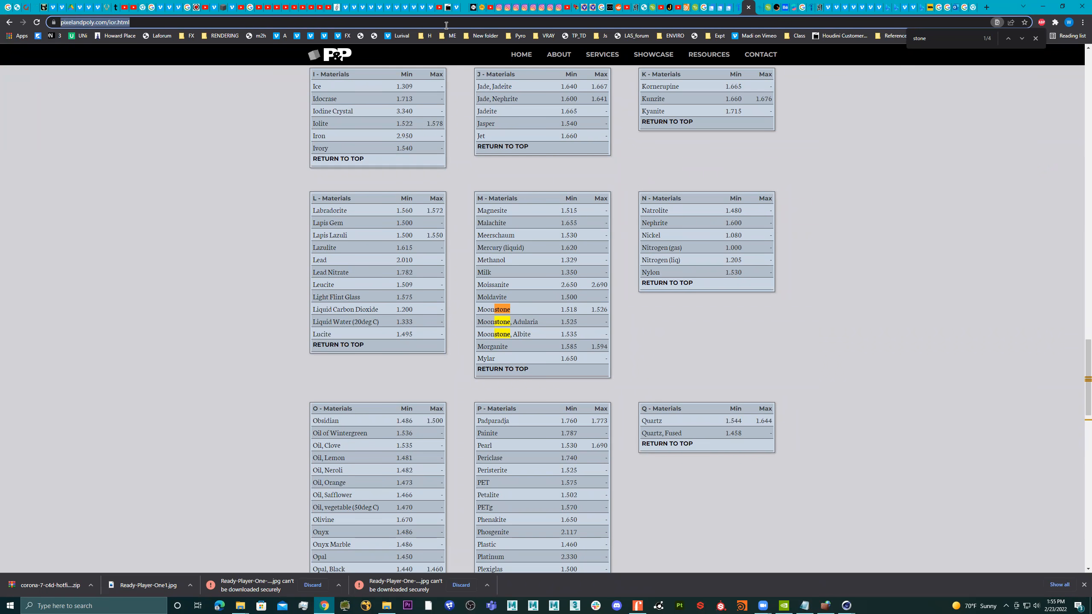
type("hdri hav")
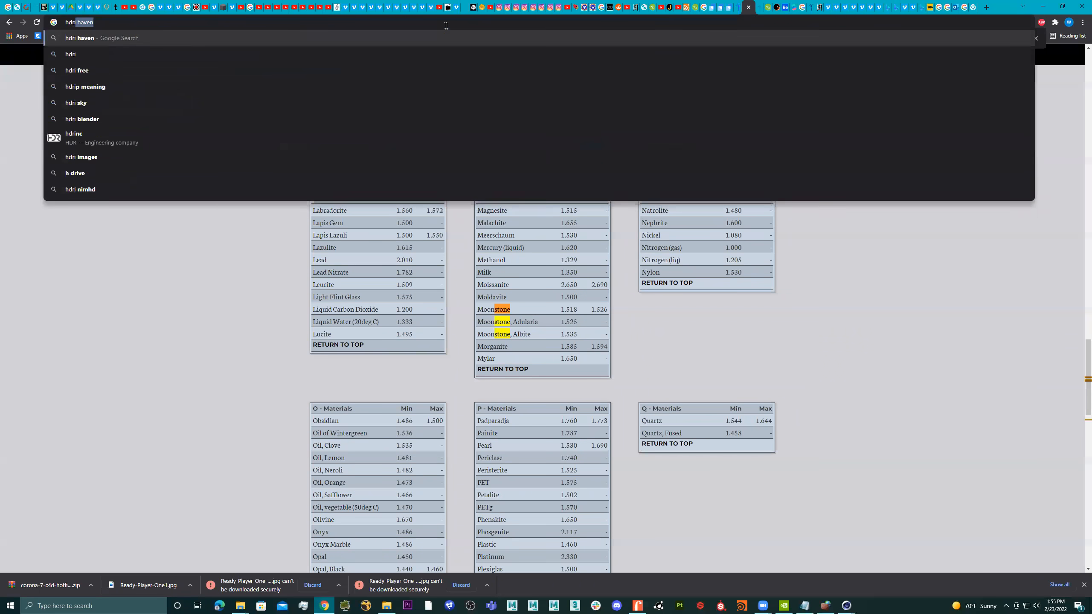
type("en")
key("Return")
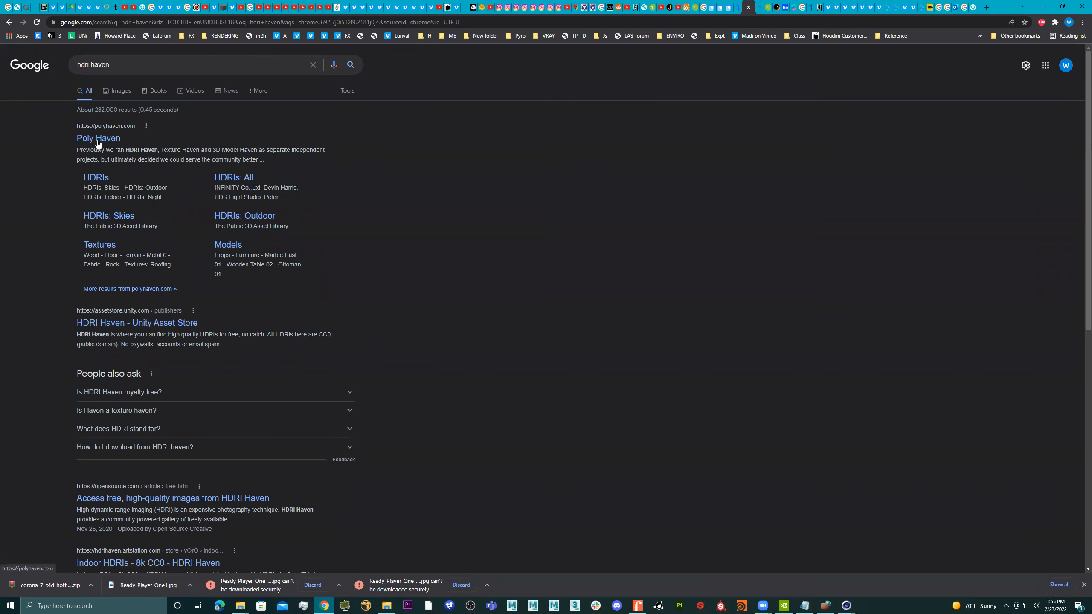
left_click(96, 181)
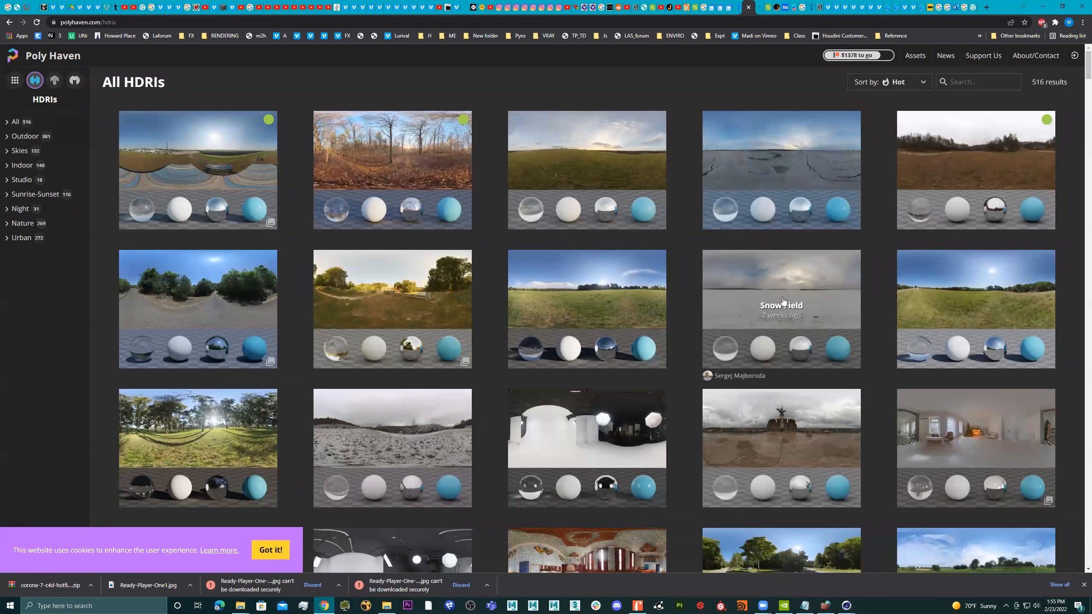
Browse the HDRI collection and open the Stuttgart Suburbs asset page.
scroll(783, 301, "down", 3)
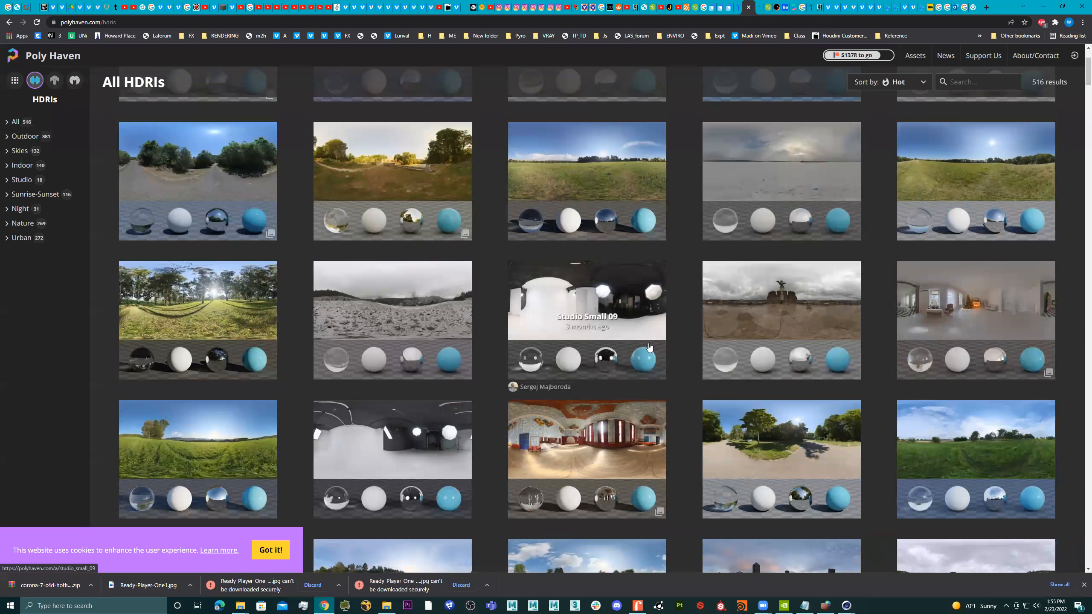
scroll(753, 344, "down", 4)
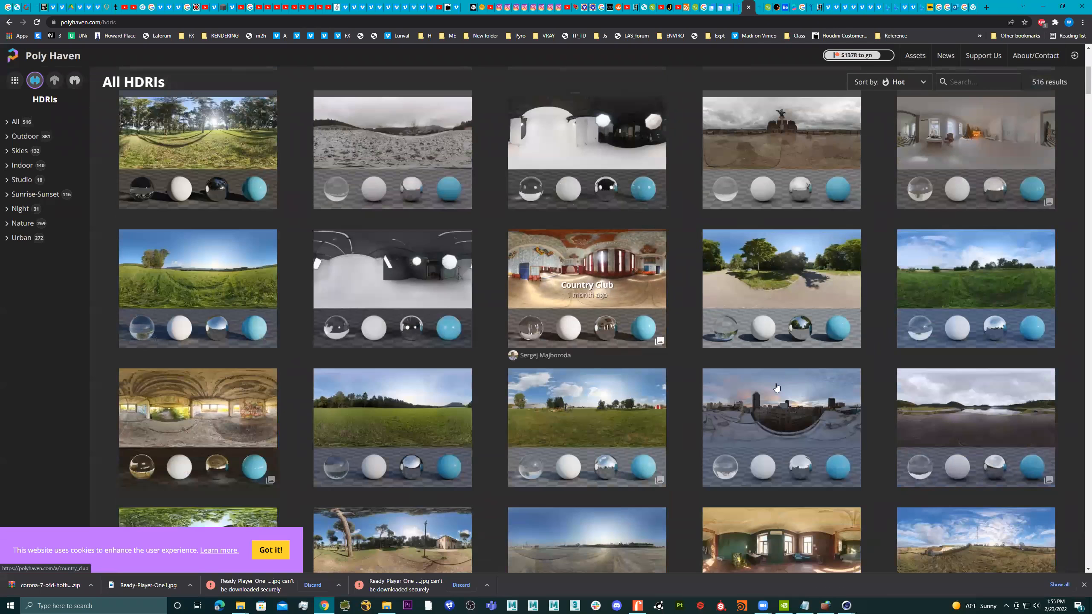
scroll(593, 473, "up", 3)
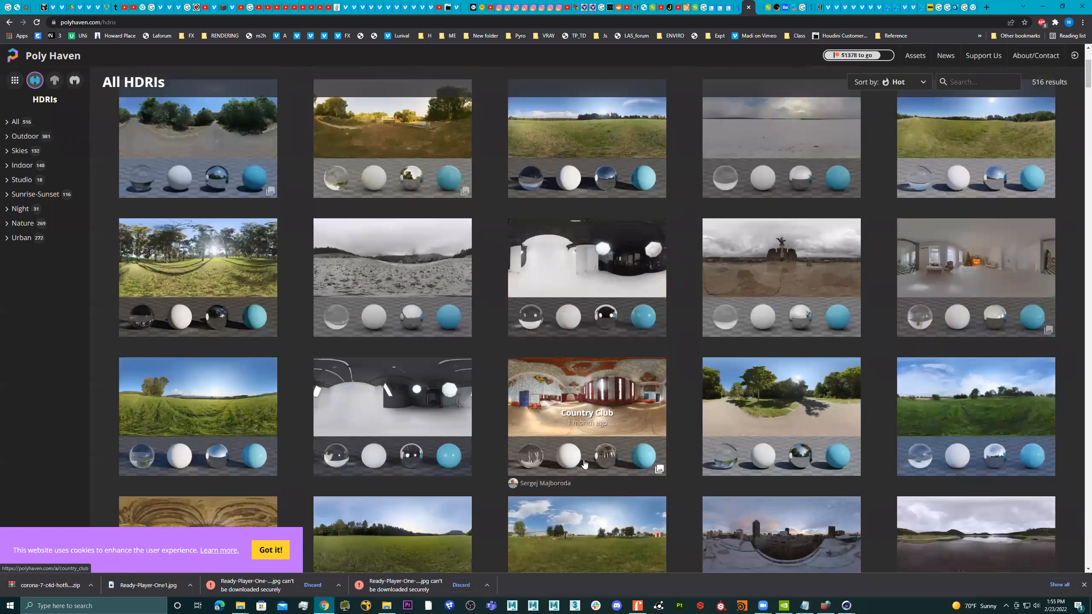
scroll(584, 463, "down", 4)
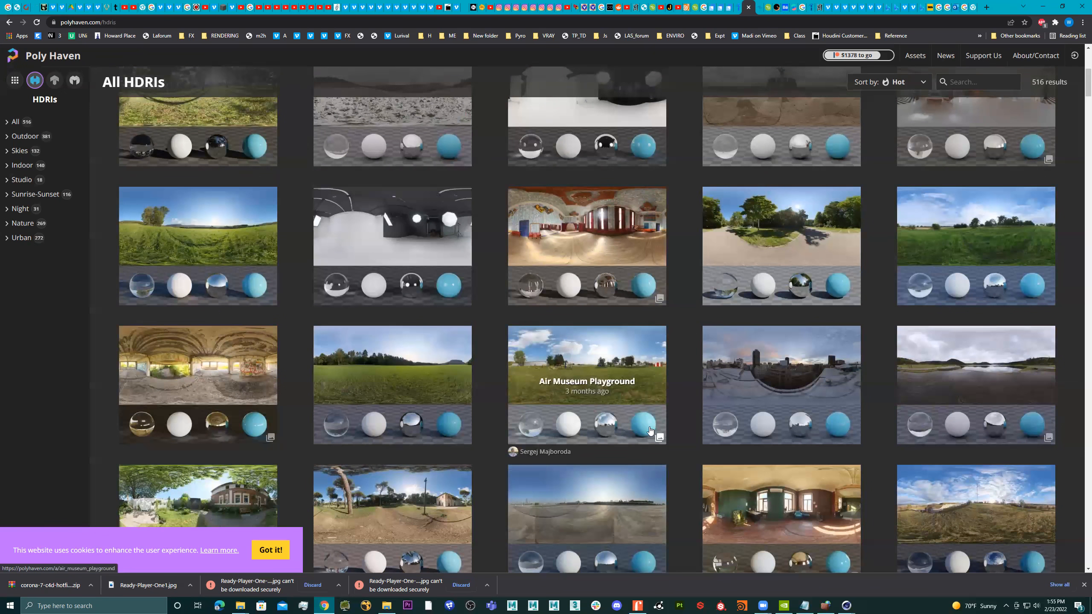
scroll(650, 423, "down", 5)
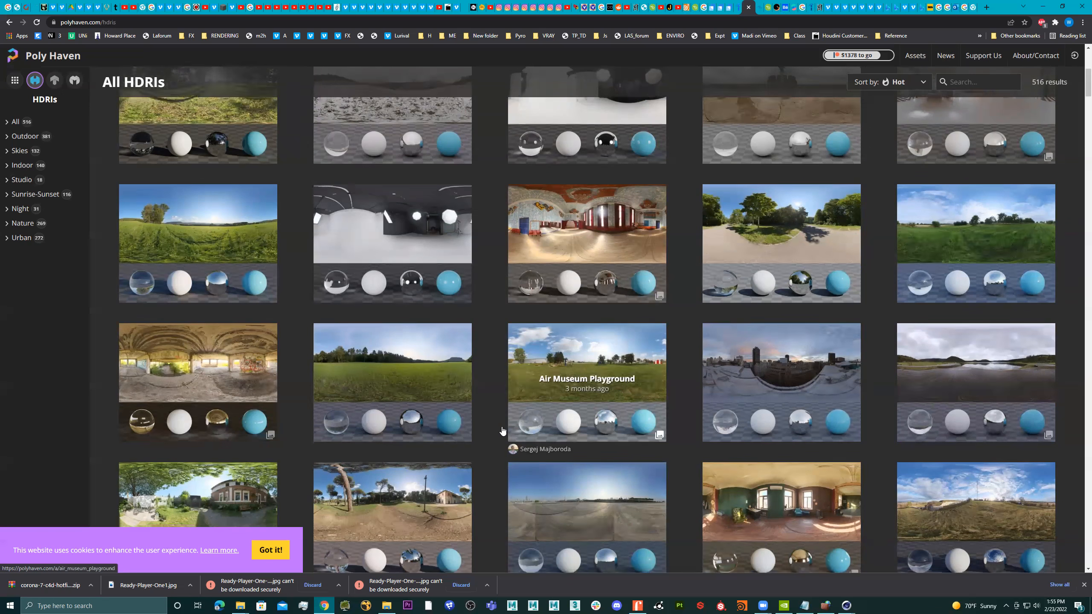
scroll(642, 423, "down", 6)
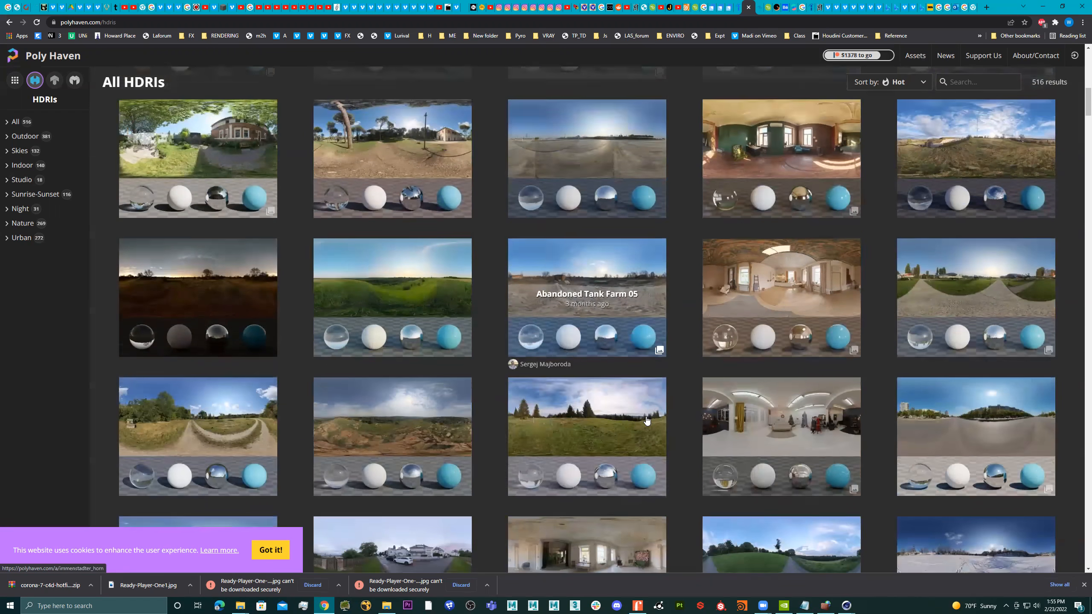
scroll(676, 423, "down", 2)
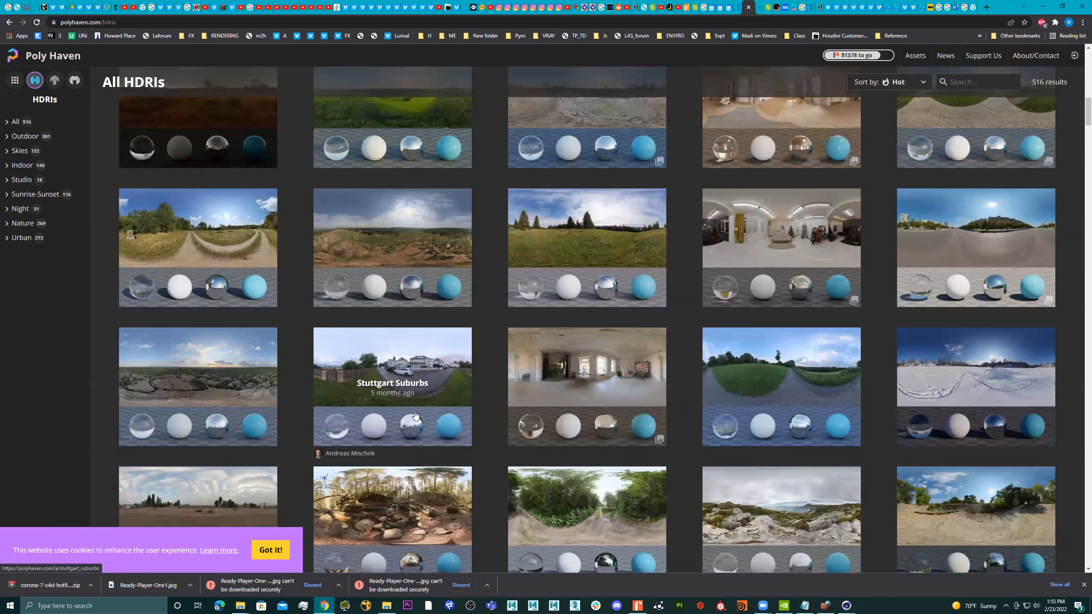
left_click(416, 347)
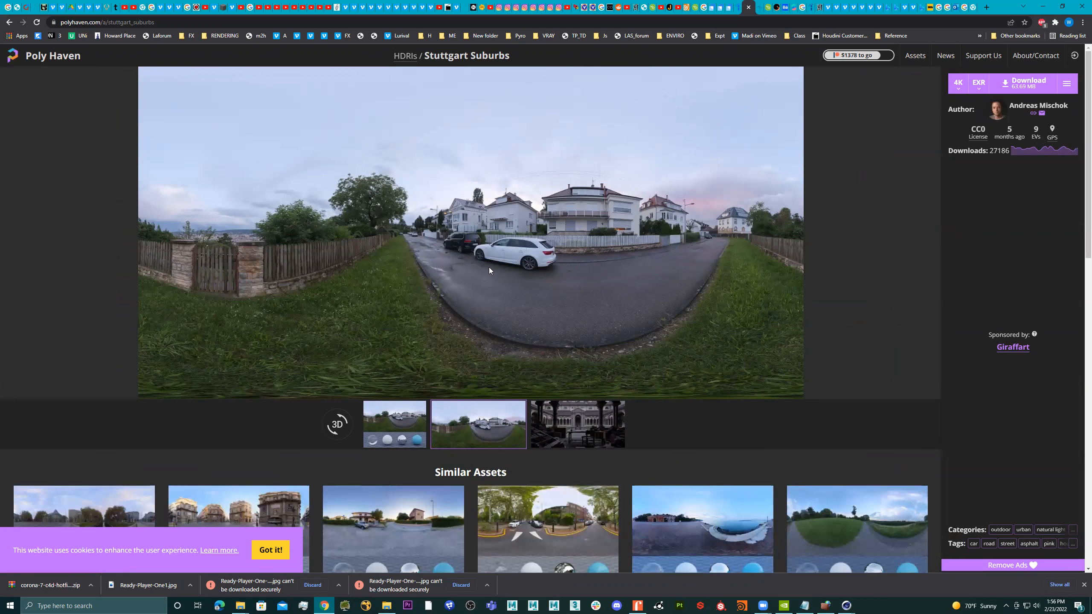
Download the Stuttgart Suburbs HDRI as a 4K EXR file and return to Cinema 4D.
left_click(957, 93)
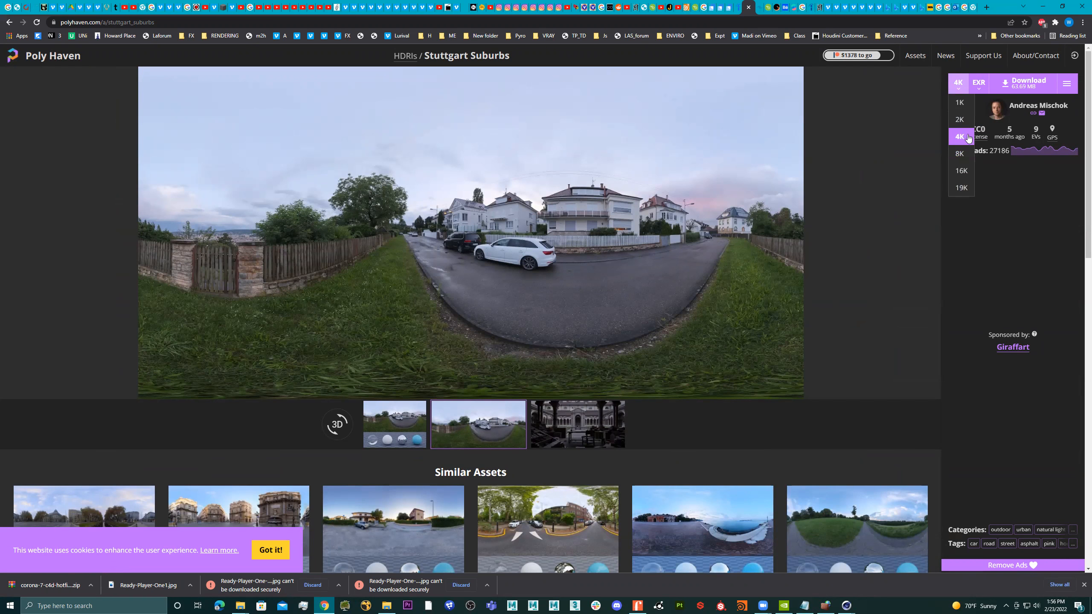
left_click(1027, 83)
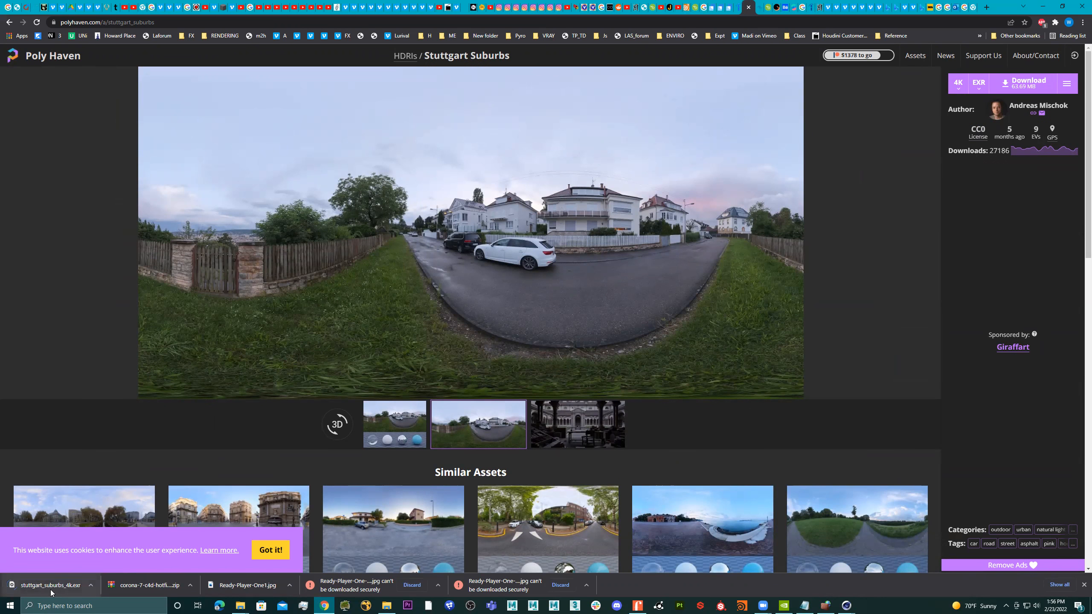
left_click(85, 587)
left_click(755, 423)
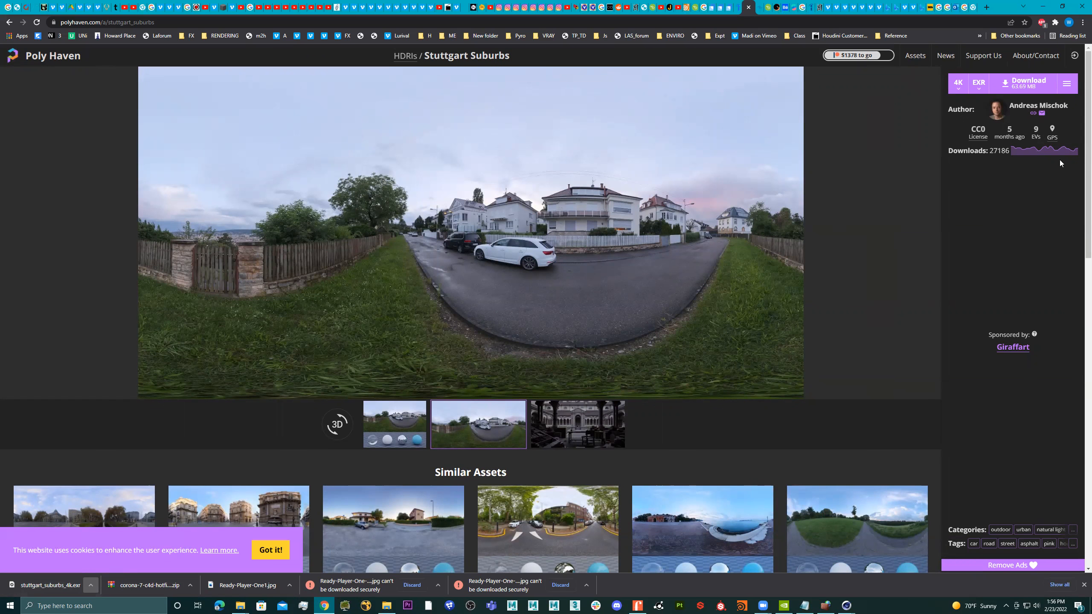
left_click(1043, 6)
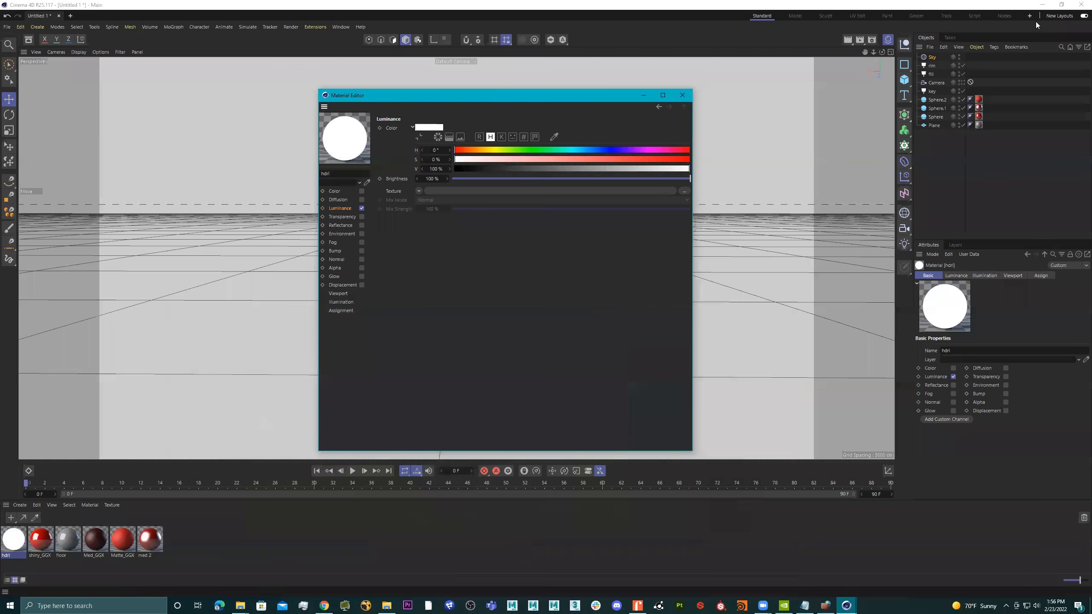
Load stuttgart_suburbs_4k.exr as hdri's luminance texture, copying it to the project location, and apply the material to the Sky object.
left_click(685, 191)
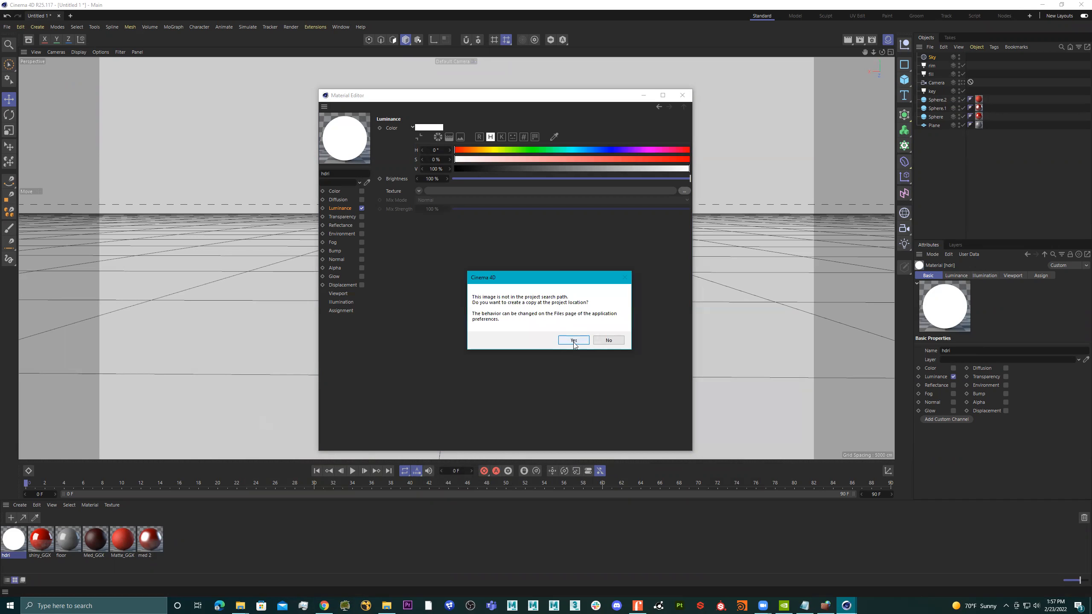
left_click(574, 340)
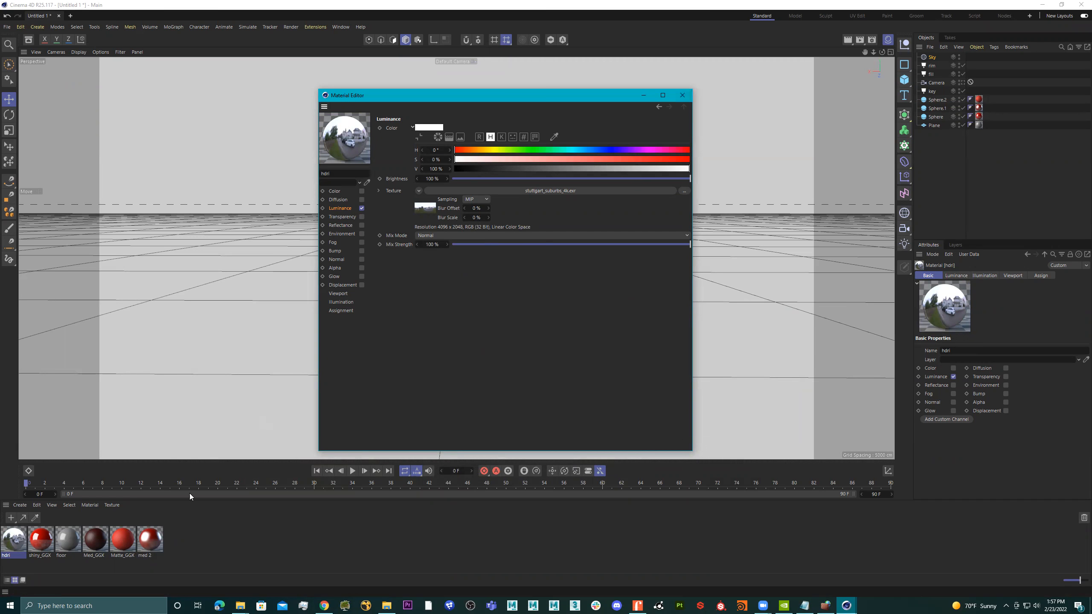
left_click_drag(23, 542, 933, 57)
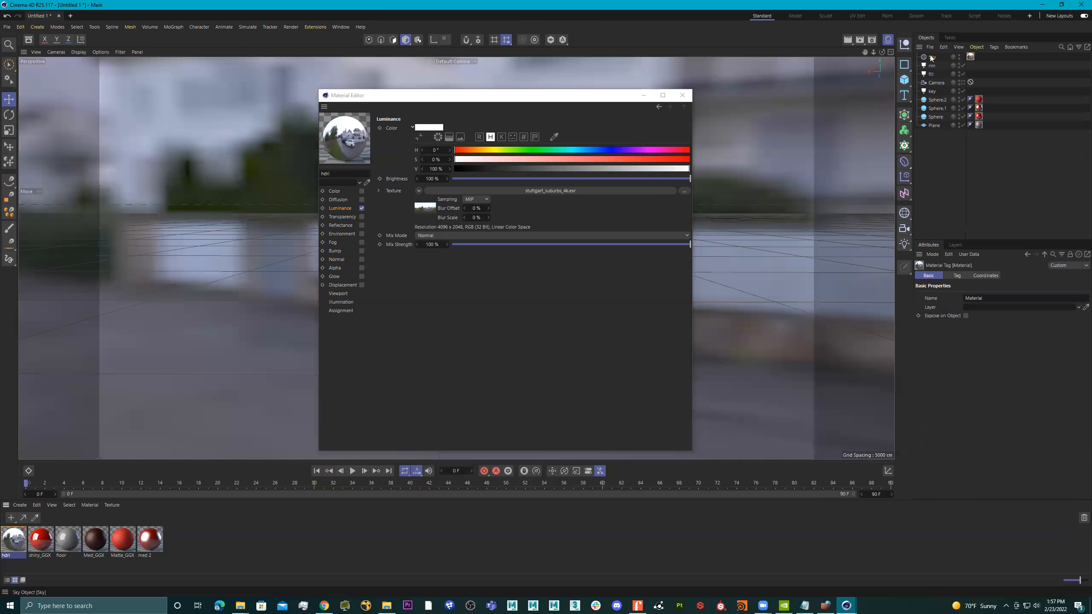
left_click(683, 95)
left_click_drag(650, 230, 542, 284, "alt")
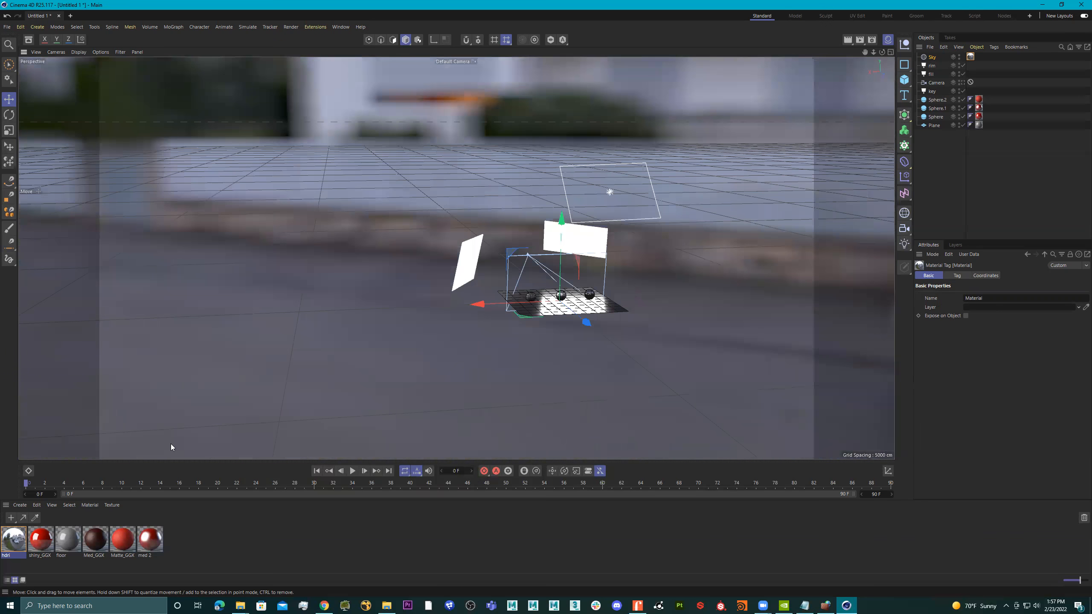
Set the hdri material's viewport texture preview size to 2048x2048 (16 MB) and inspect the sky background around the scene.
left_click(12, 536)
double_click(11, 537)
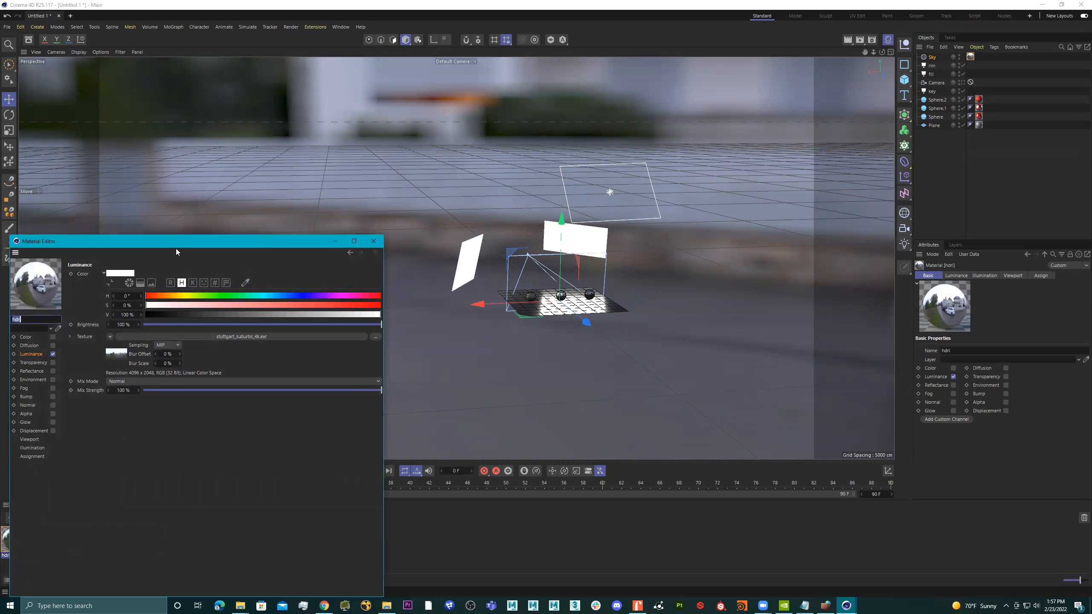
left_click_drag(183, 244, 374, 152)
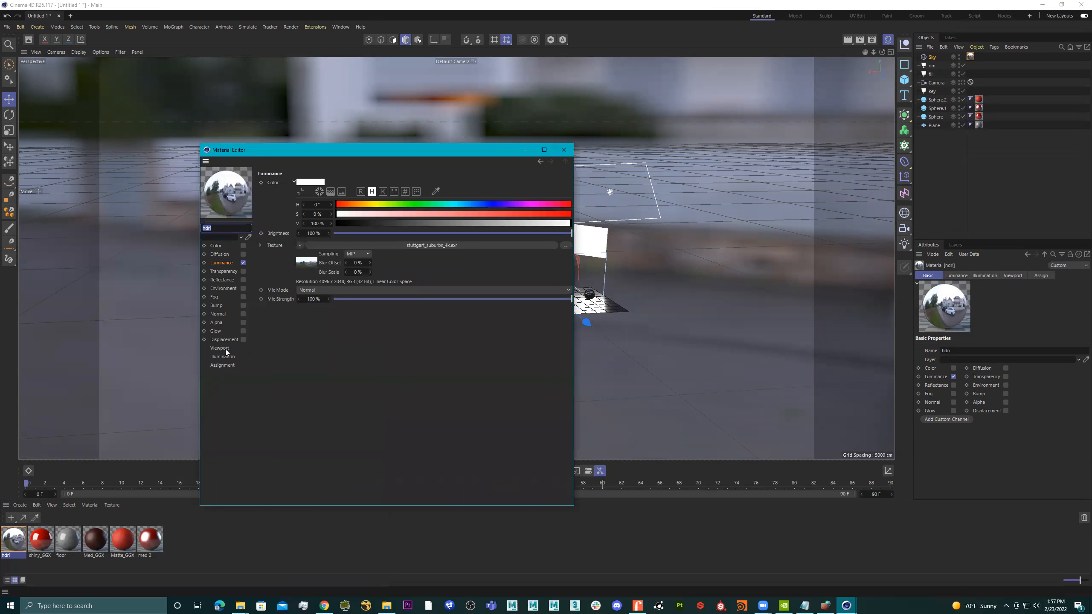
left_click(226, 349)
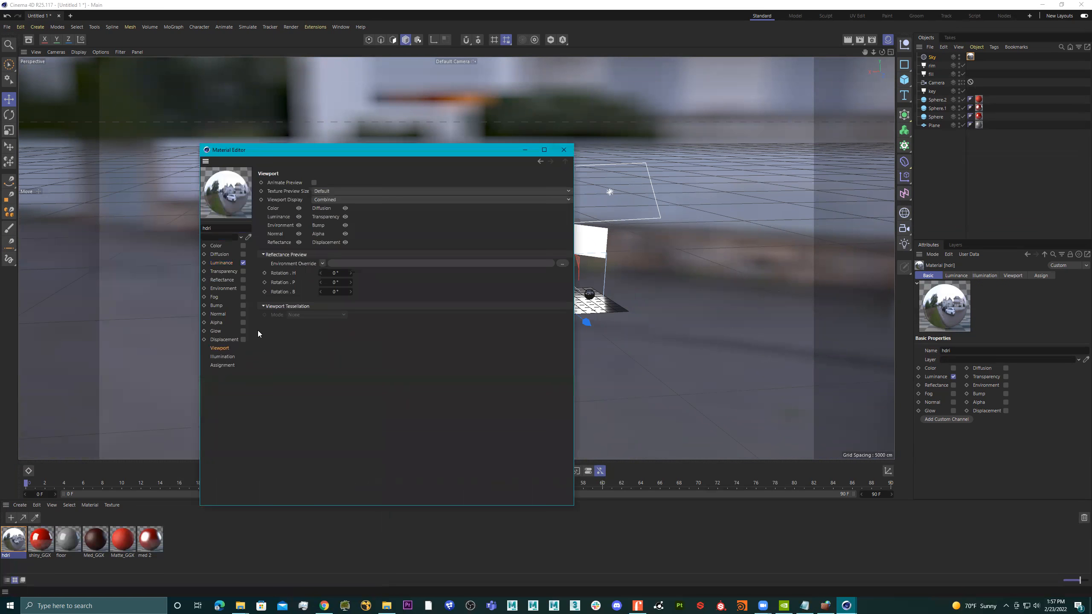
left_click(340, 191)
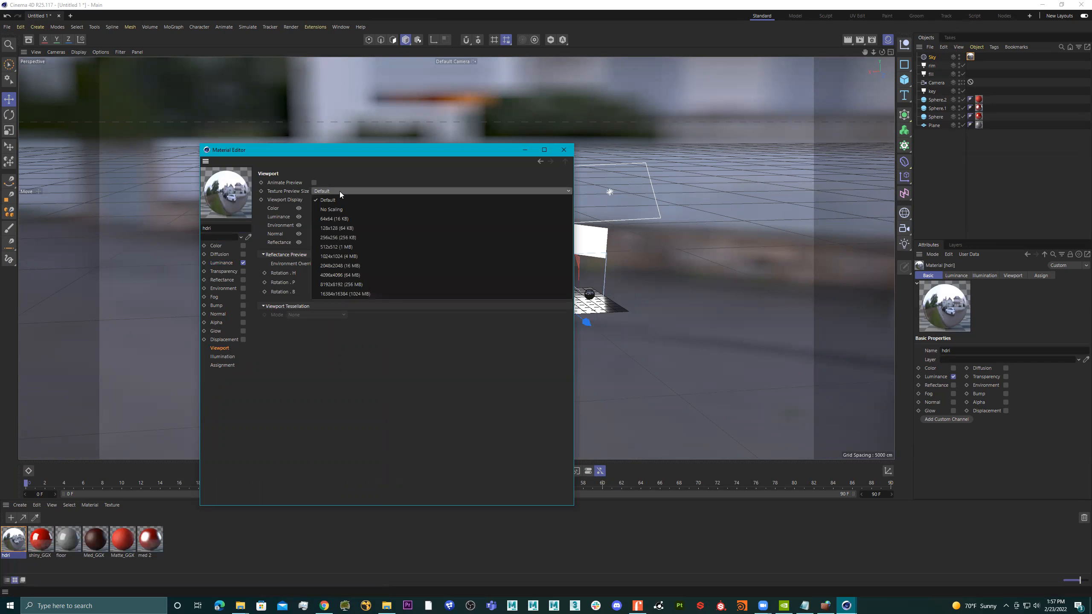
left_click(337, 266)
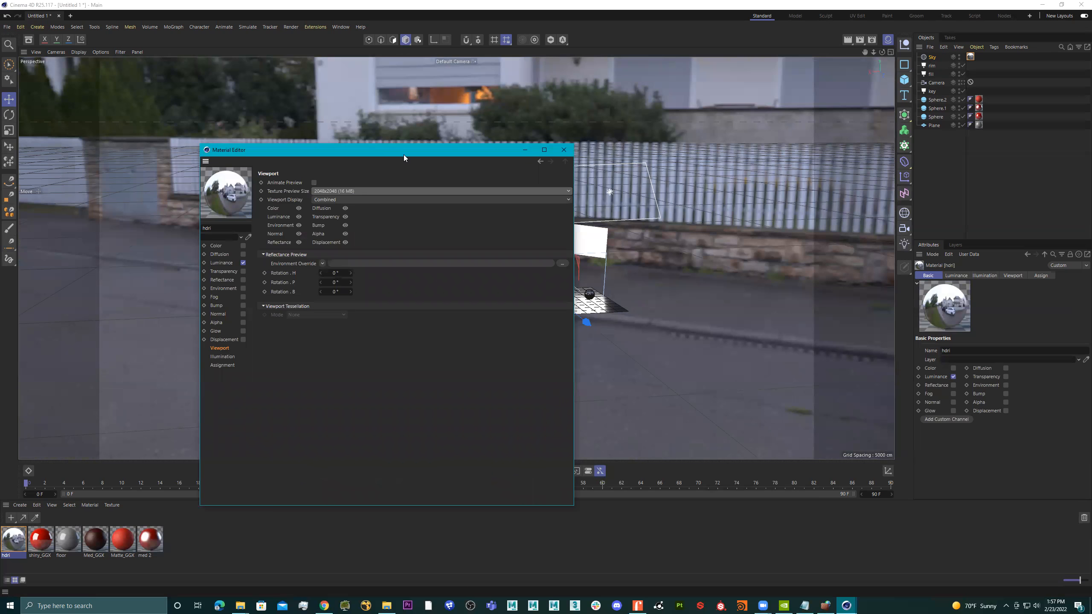
left_click_drag(404, 154, 308, 267)
left_click_drag(683, 233, 721, 233, "alt")
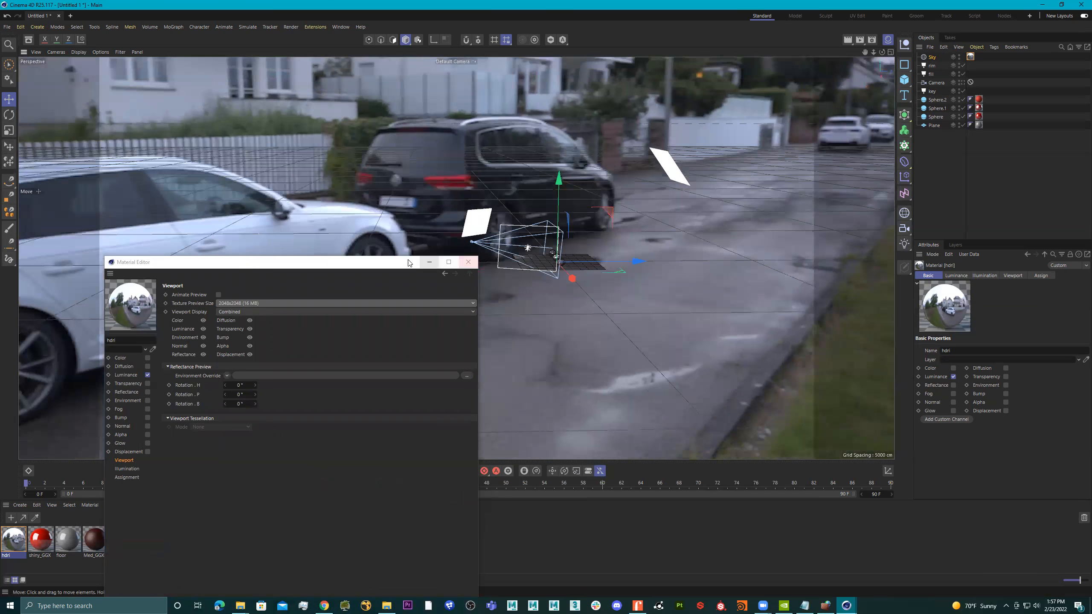
left_click_drag(396, 265, 704, 510)
left_click_drag(484, 320, 820, 327, "alt")
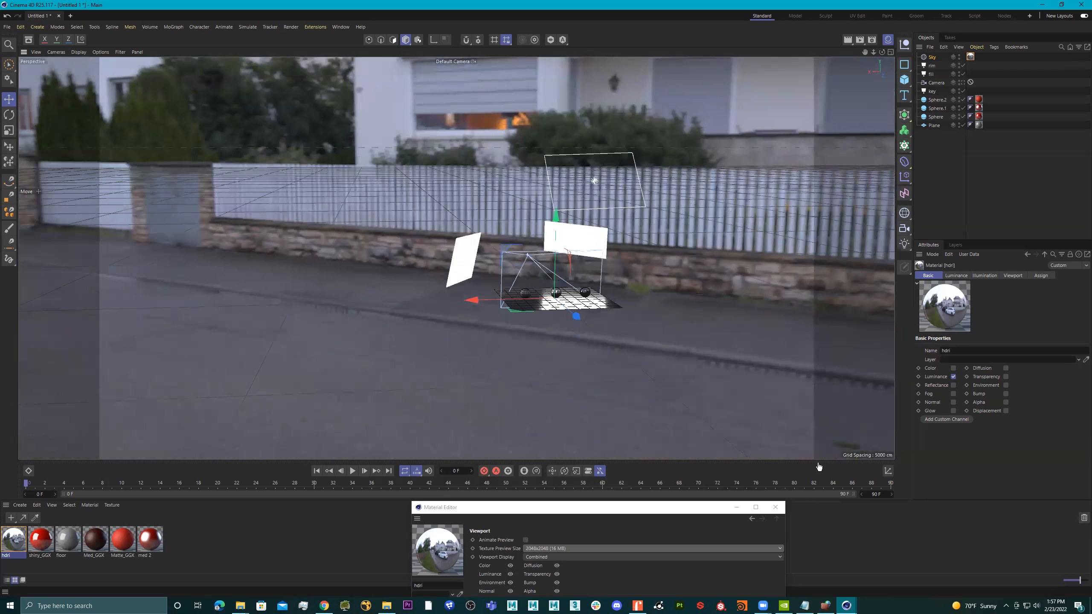
Raise the hdri material's viewport texture preview size to 4096x4096 (64 MB) and close the Material Editor.
left_click_drag(662, 504, 423, 213)
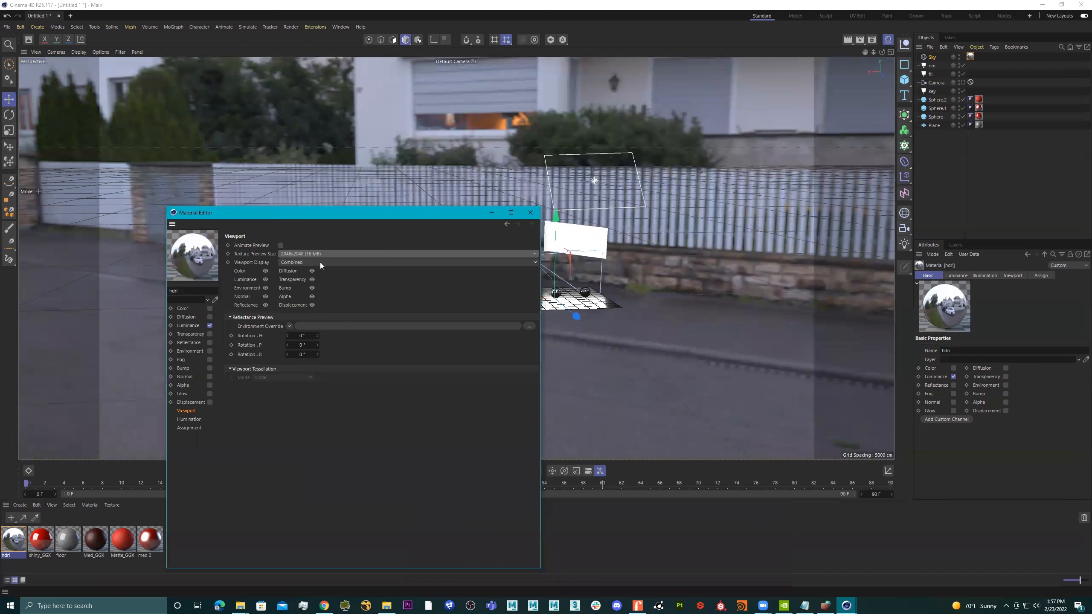
left_click(322, 254)
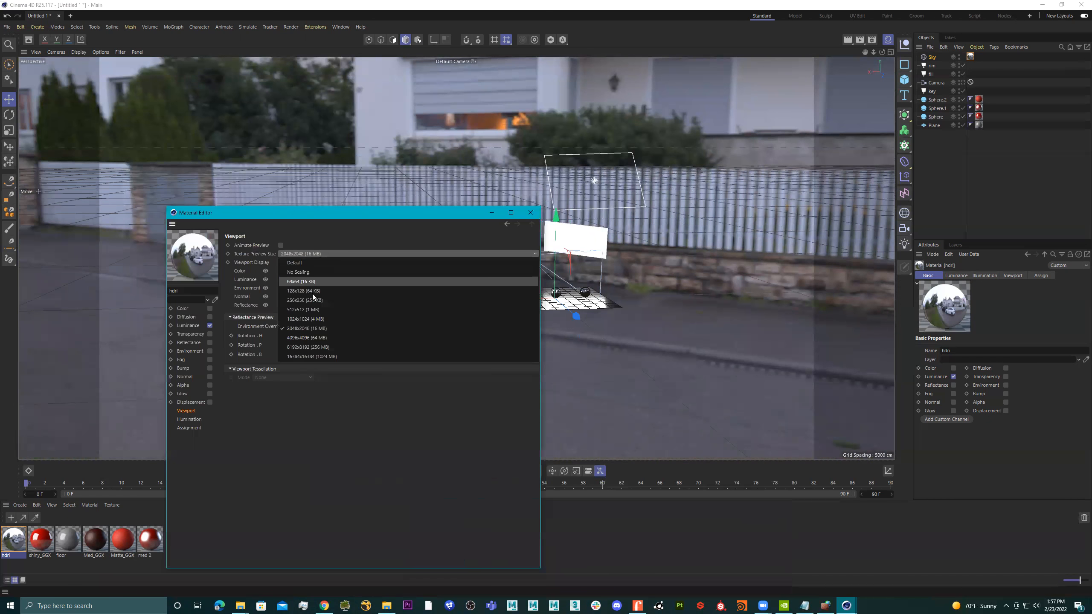
left_click(319, 338)
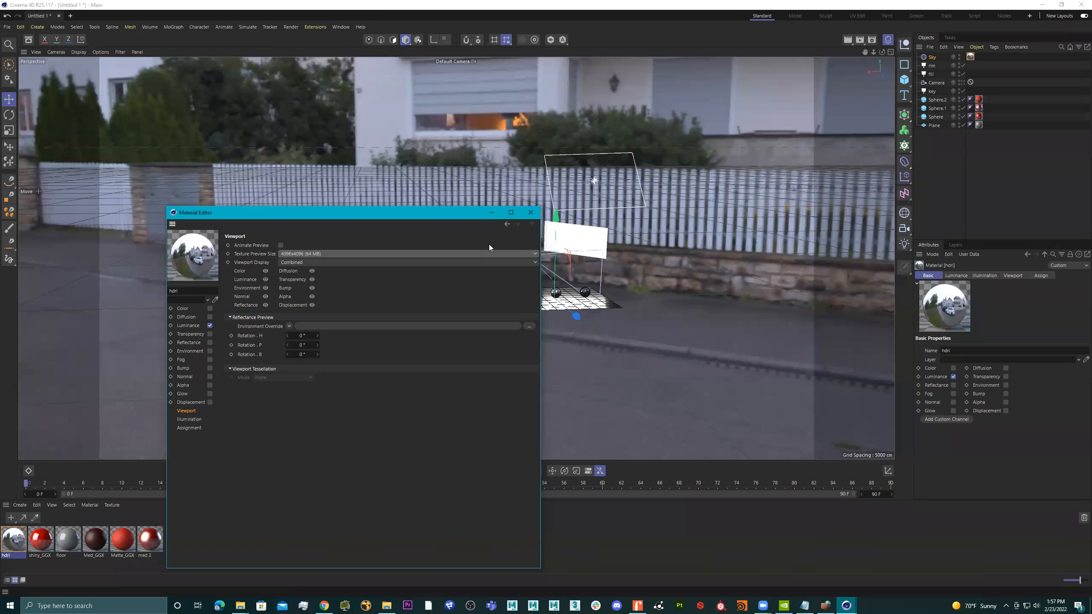
left_click(529, 212)
Render a wide view of the whole light setup from the default camera to the Picture Viewer, then close the render window.
left_click_drag(395, 286, 294, 269, "alt")
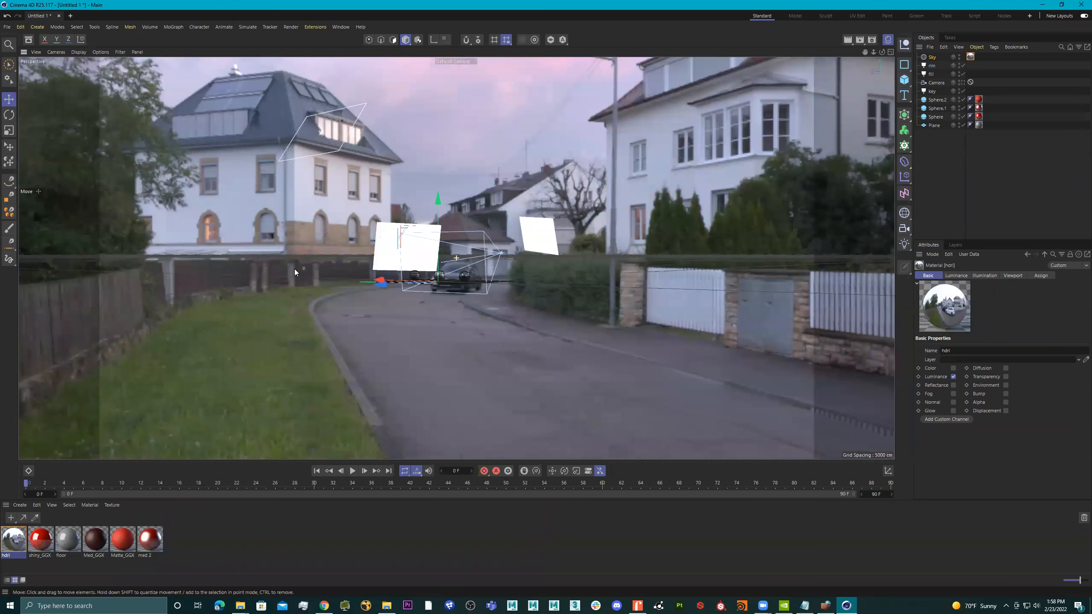
left_click_drag(459, 311, 279, 256, "alt")
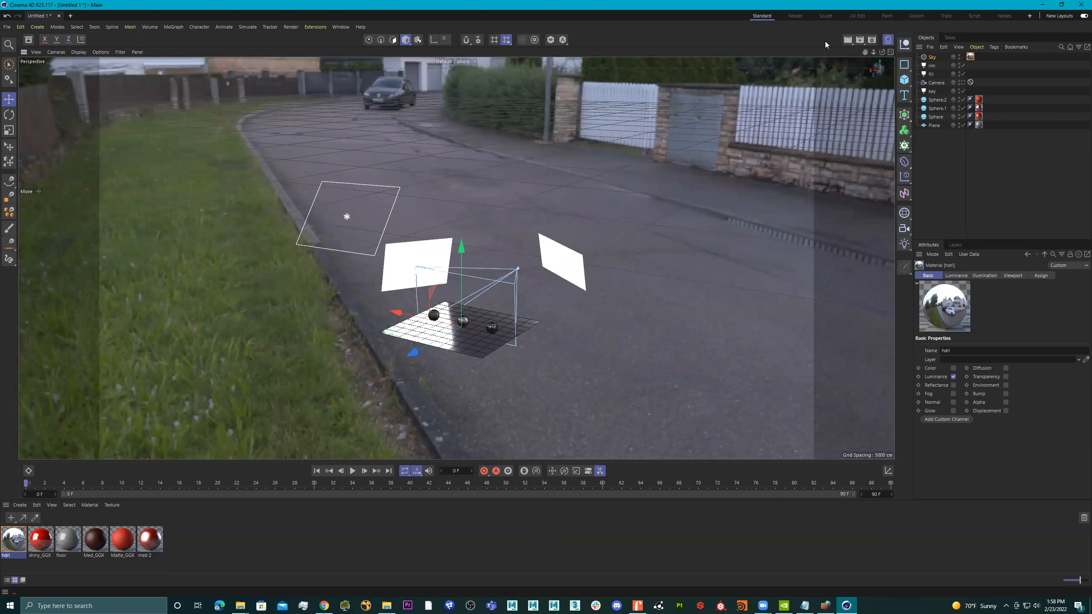
left_click(860, 39)
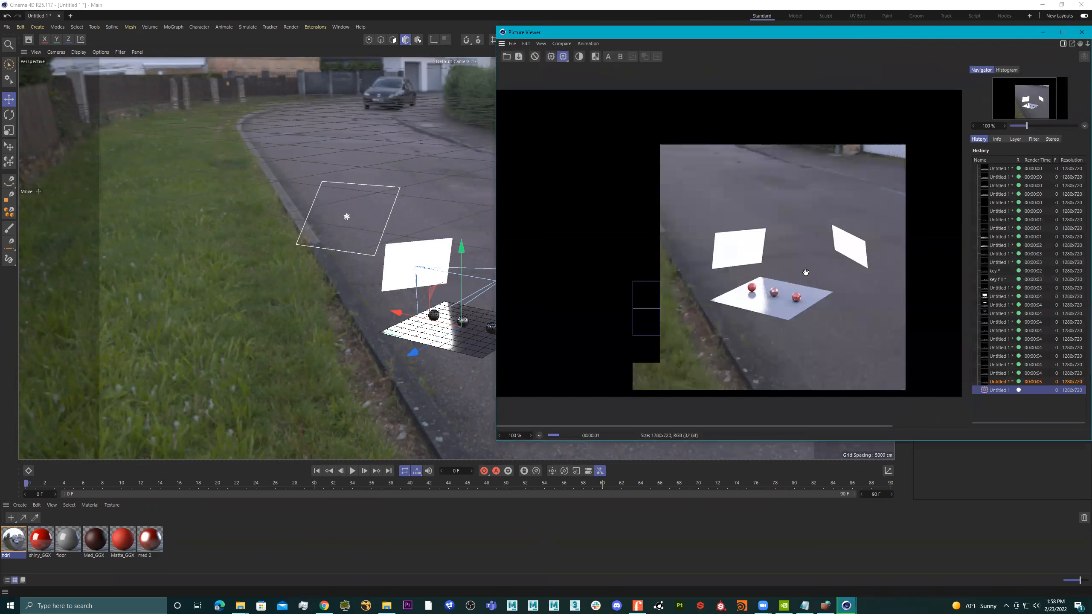
left_click(1082, 32)
Look through the scene's Camera object and render the three spheres to the Picture Viewer.
left_click(962, 82)
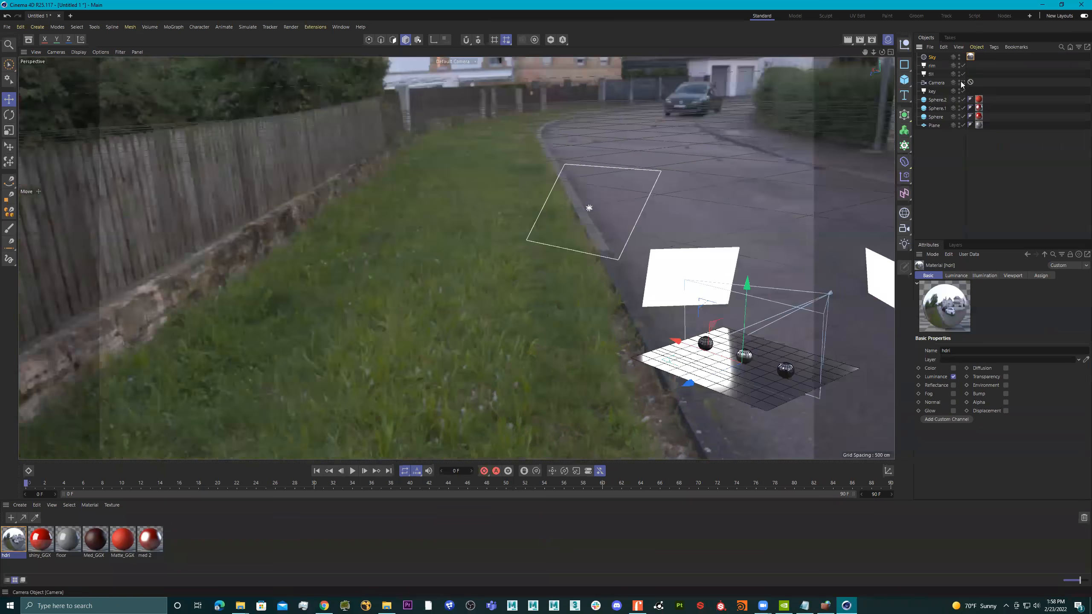
left_click(860, 39)
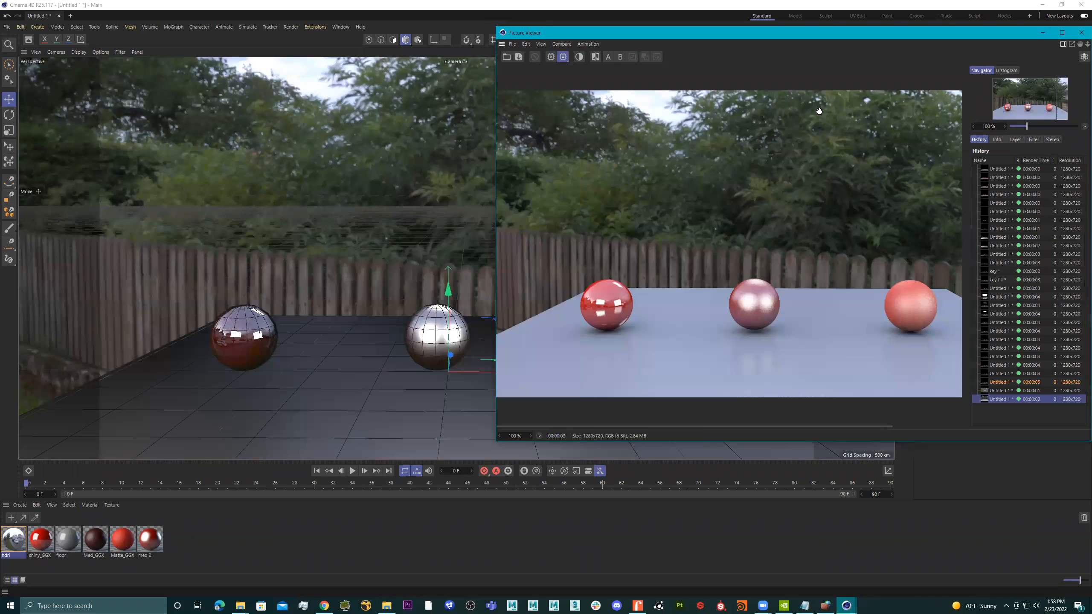
left_click_drag(838, 40, 472, 32)
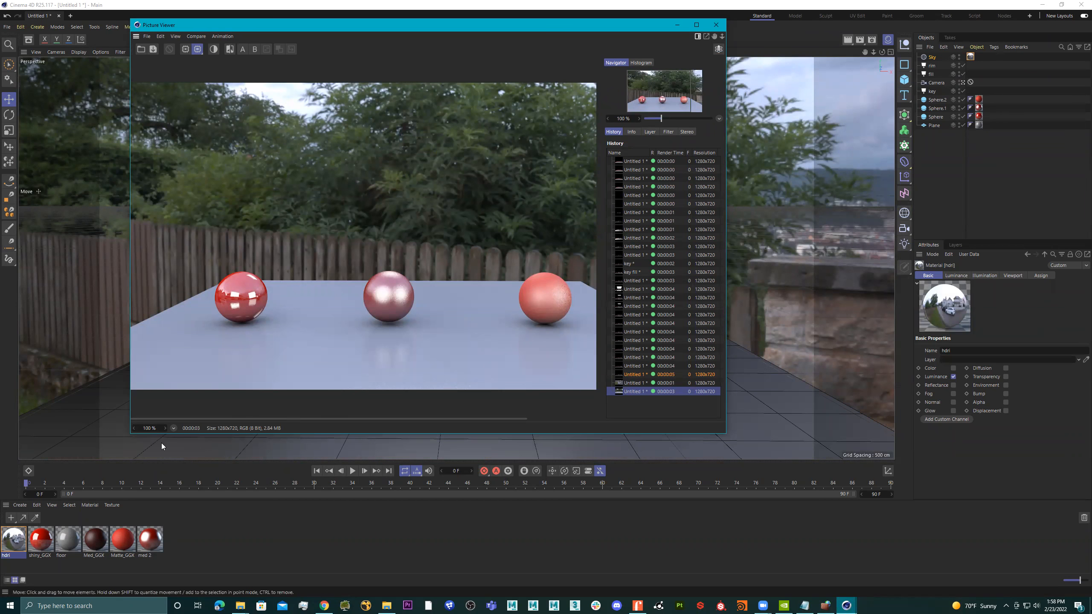
Set the hdri material's luminance brightness to 200% and render the camera view again.
double_click(14, 541)
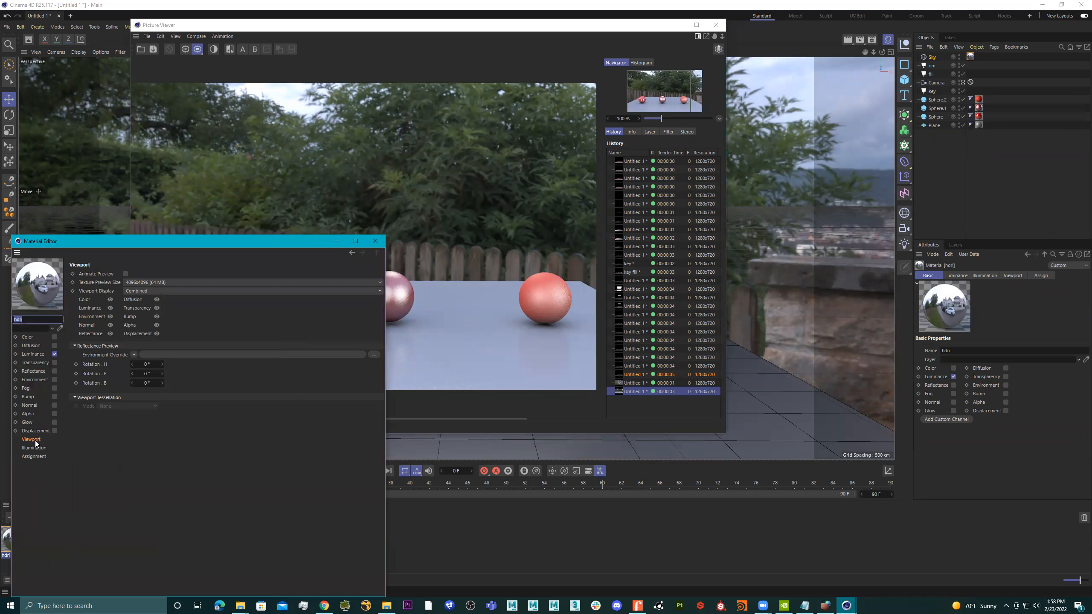
left_click(30, 354)
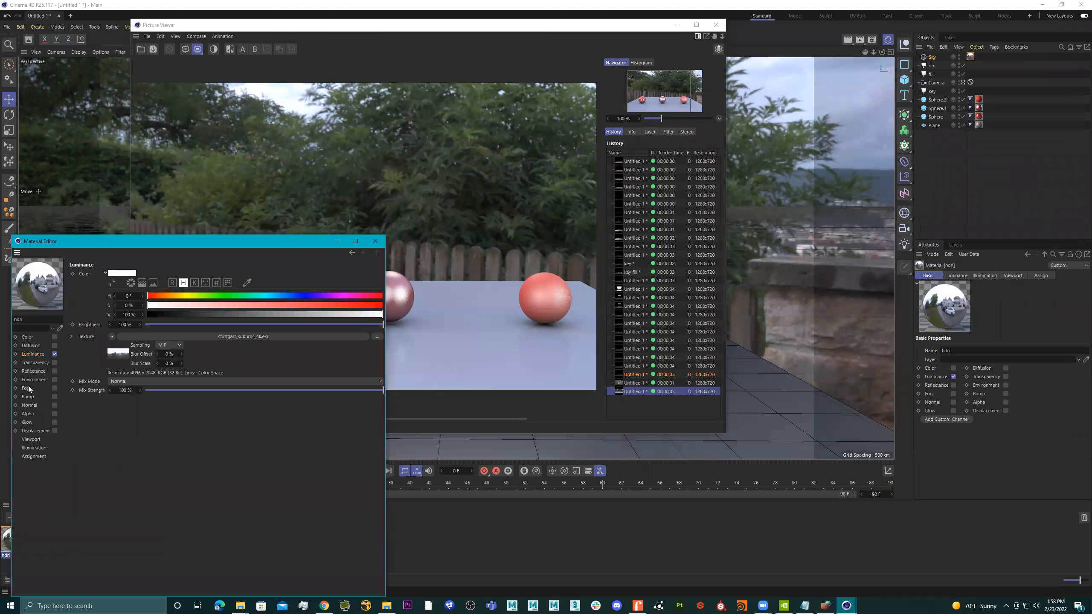
left_click(35, 440)
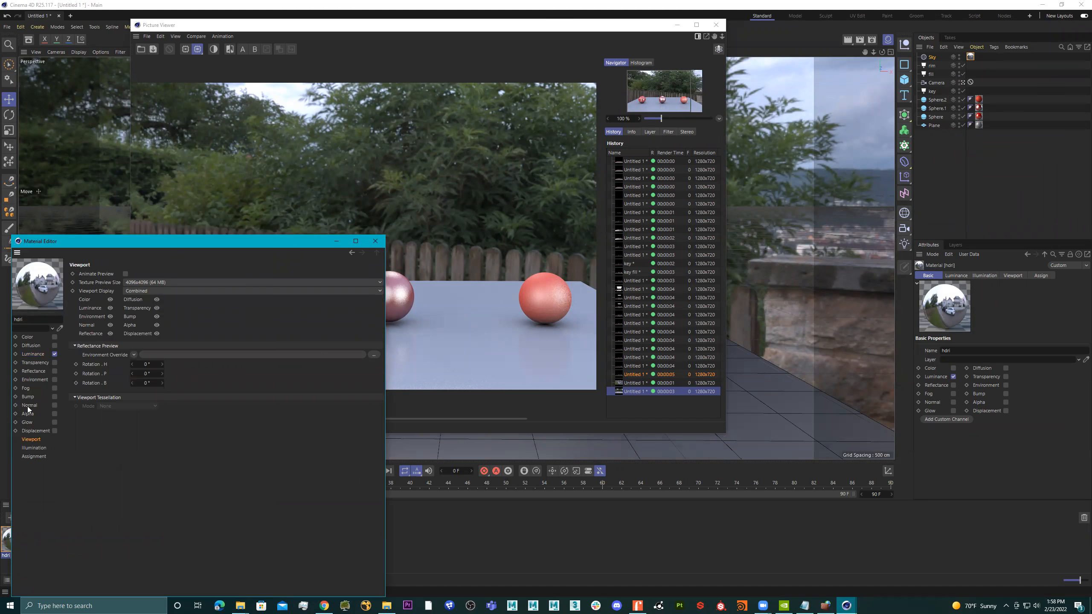
left_click(33, 354)
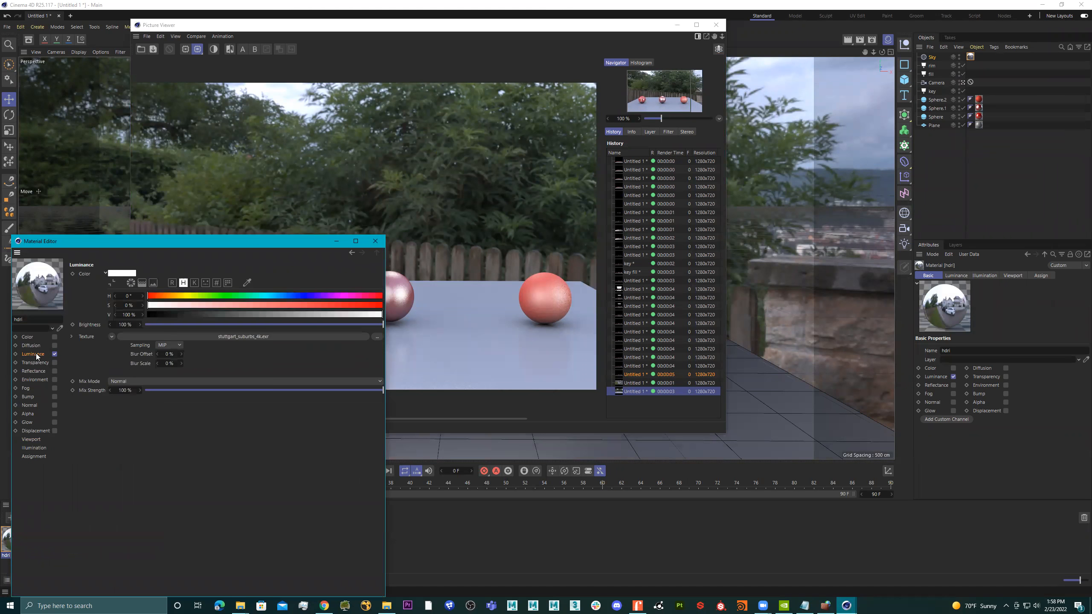
left_click(123, 324)
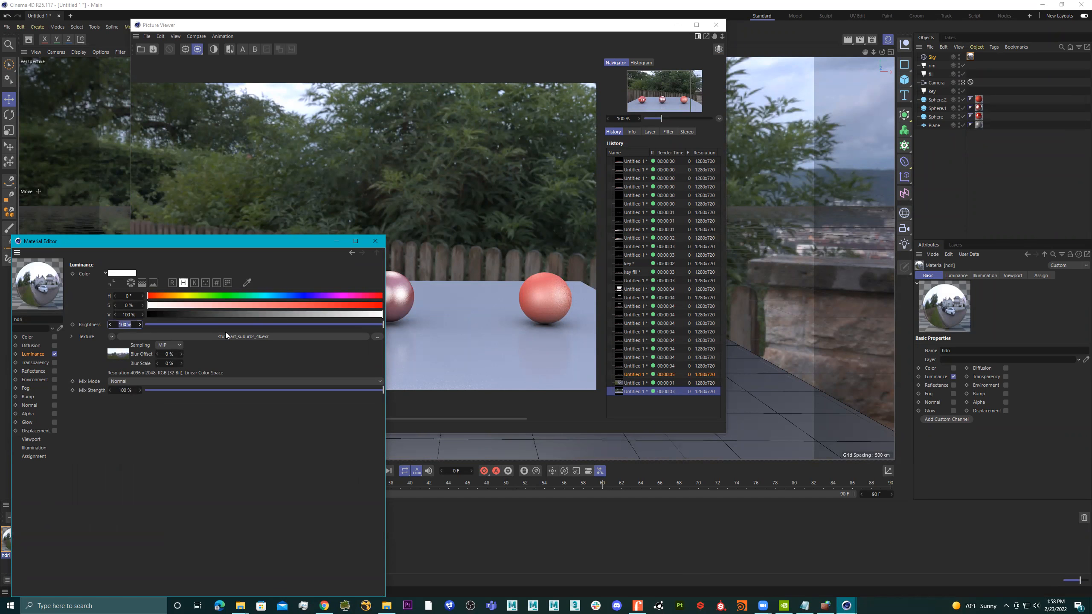
type("200")
key("Return")
left_click(860, 39)
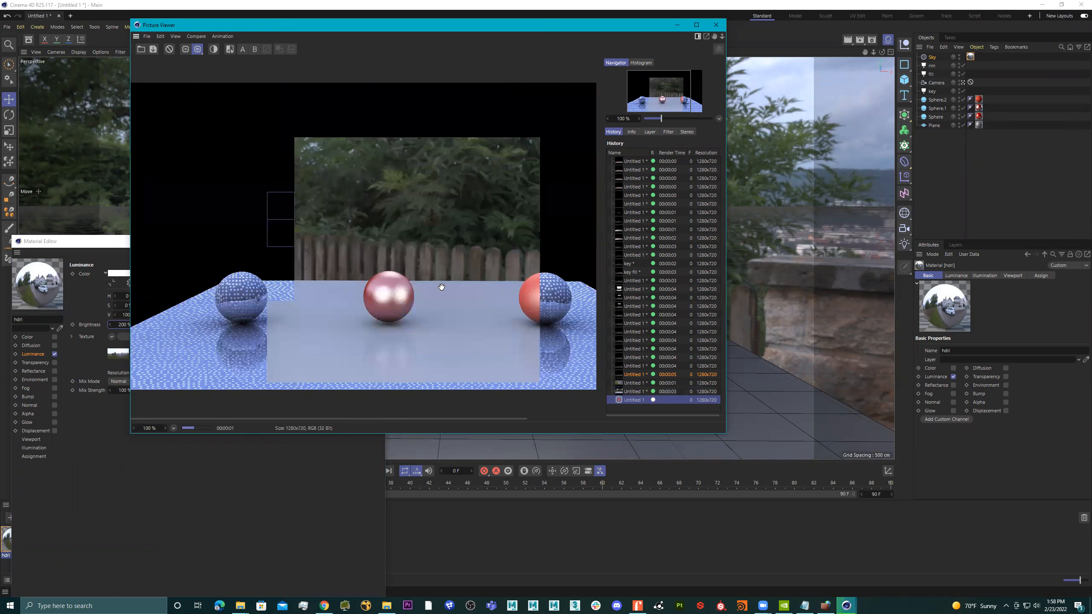
Compare the newest render with the previous one in the Picture Viewer history.
left_click(636, 392)
left_click(636, 399)
left_click(635, 393)
left_click(635, 400)
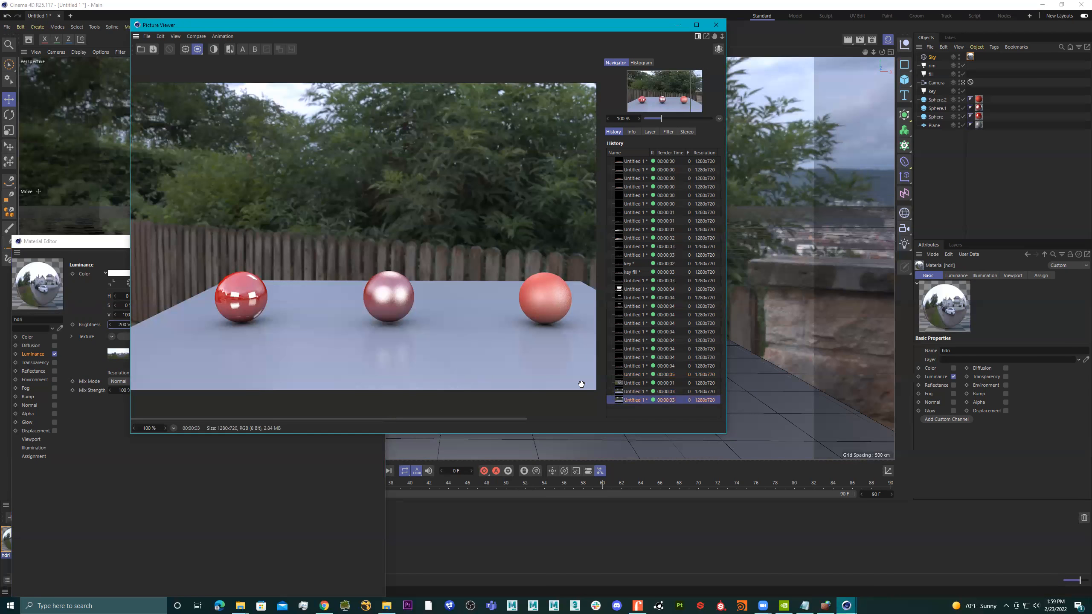
Set the hdri material's luminance brightness to 500% and render the camera view to test its effect.
left_click(163, 463)
double_click(125, 325)
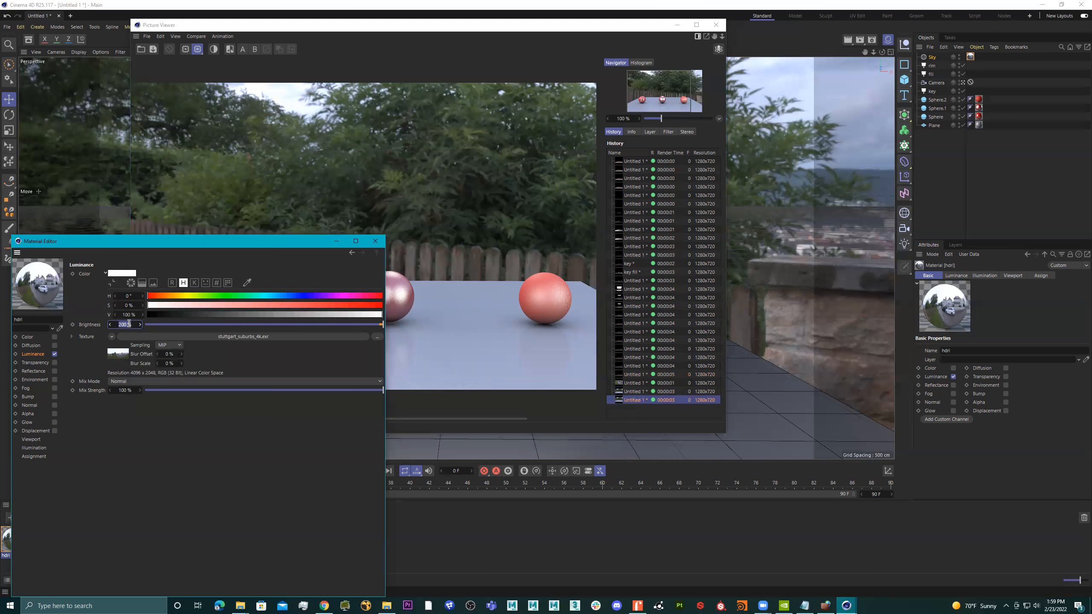
type("50")
key("Return")
left_click(860, 39)
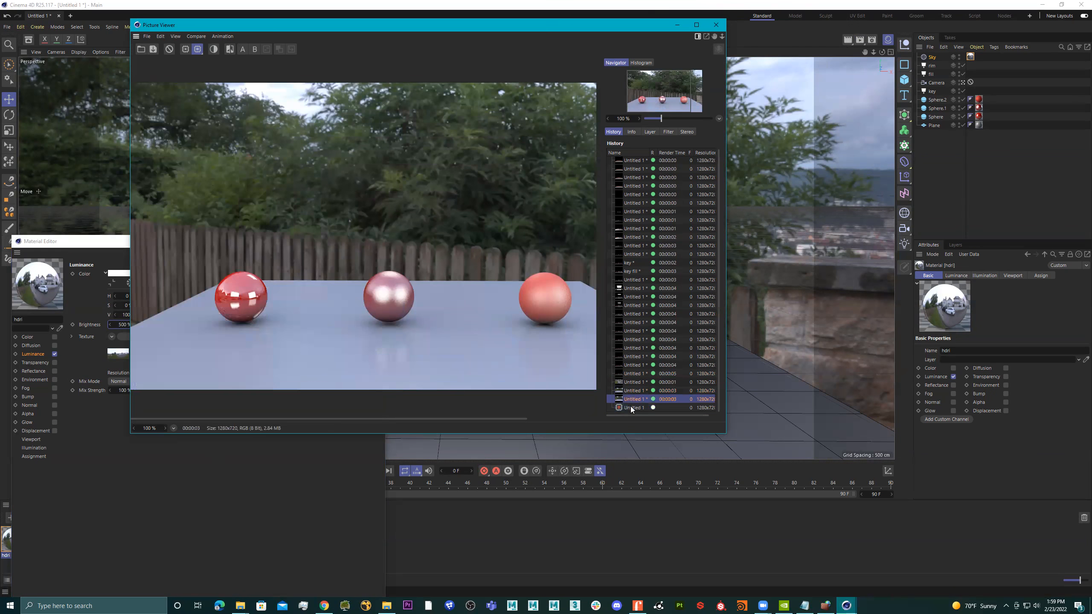
Set the Generate GI strength in the hdri material's illumination settings to 200% and render the camera view.
left_click(213, 487)
left_click(33, 448)
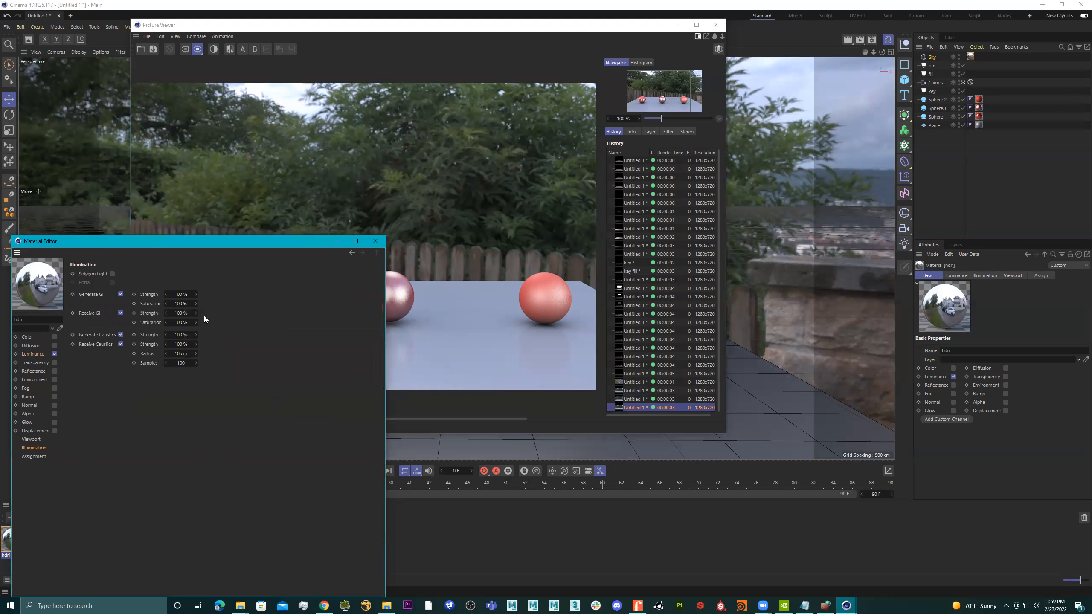
double_click(180, 296)
type("2")
left_click(860, 41)
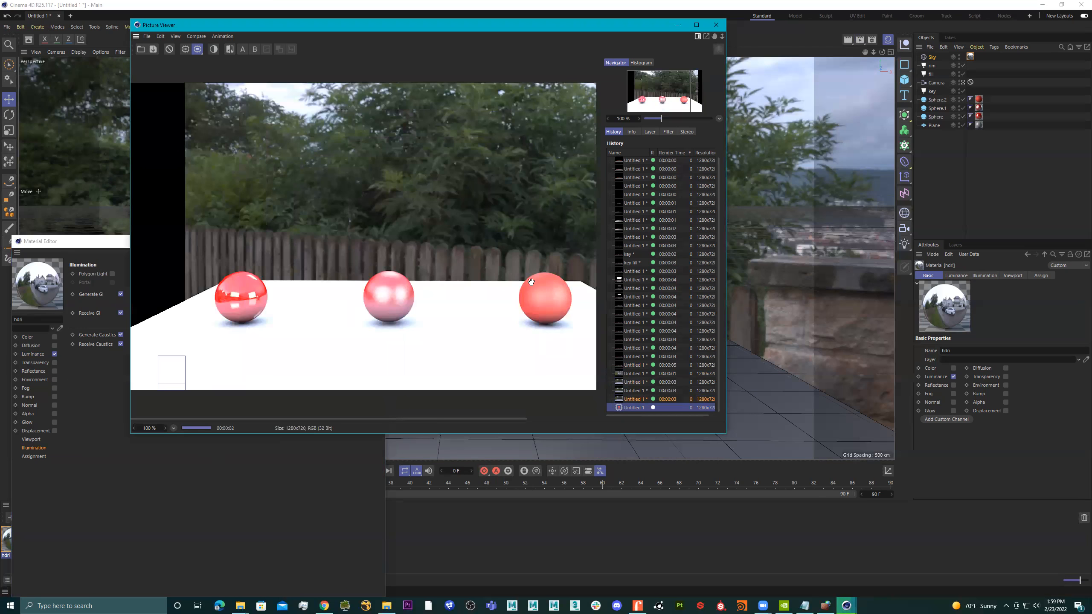
Set the hdri material's luminance brightness back to 100% and render the camera view for comparison.
left_click(183, 499)
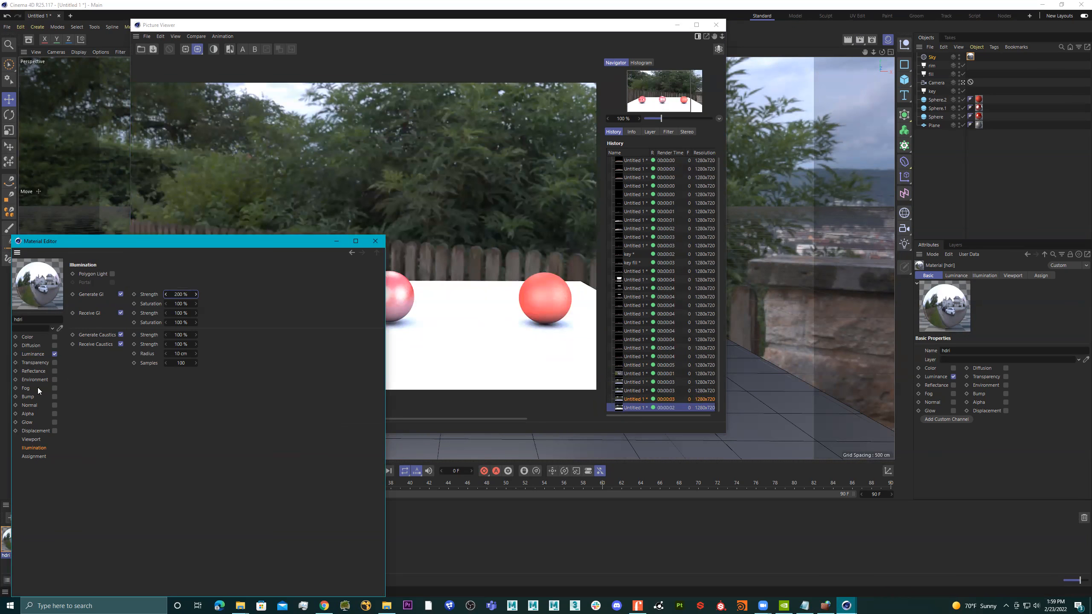
left_click(31, 354)
left_click(127, 325)
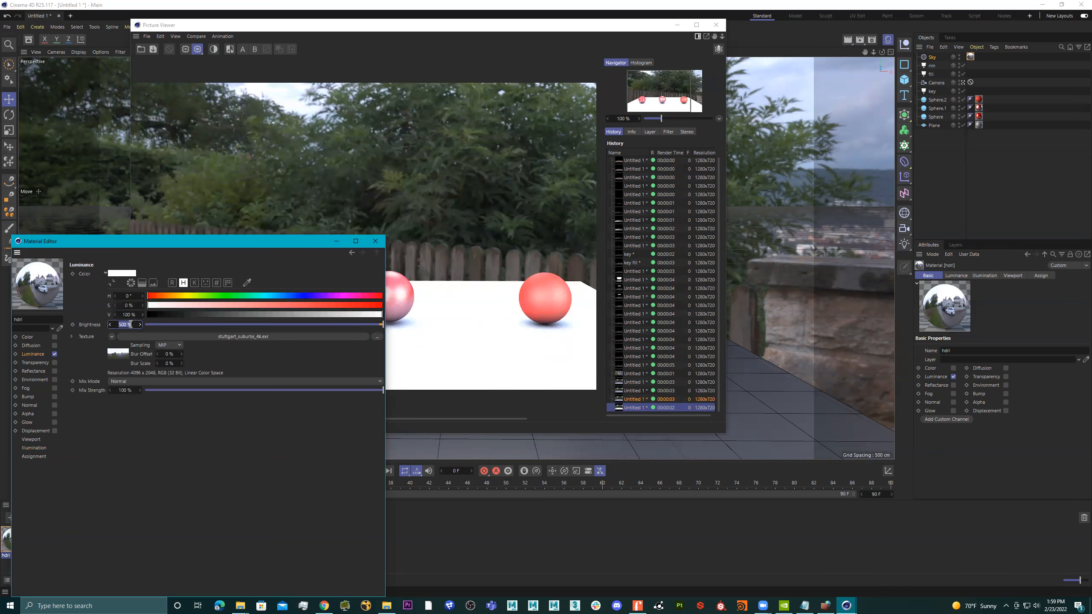
type("100")
key("Return")
left_click(33, 448)
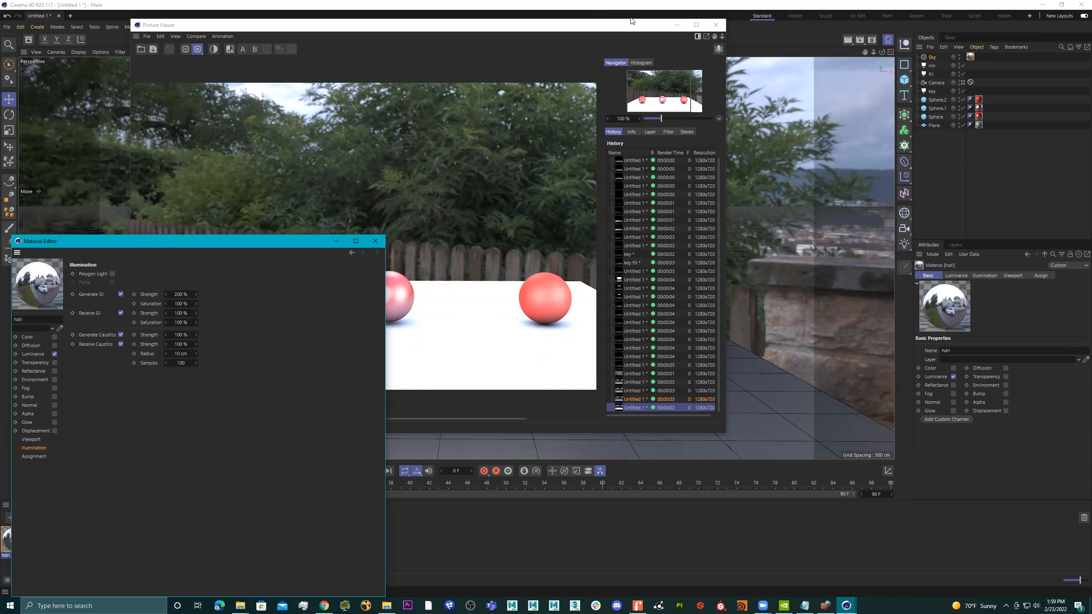
left_click(860, 39)
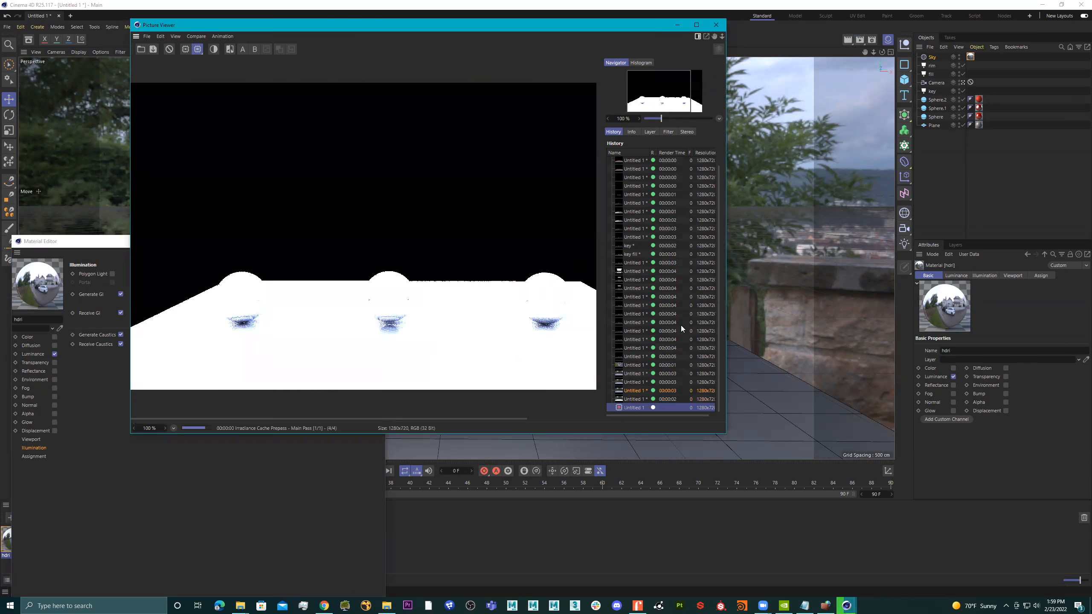
left_click(632, 408)
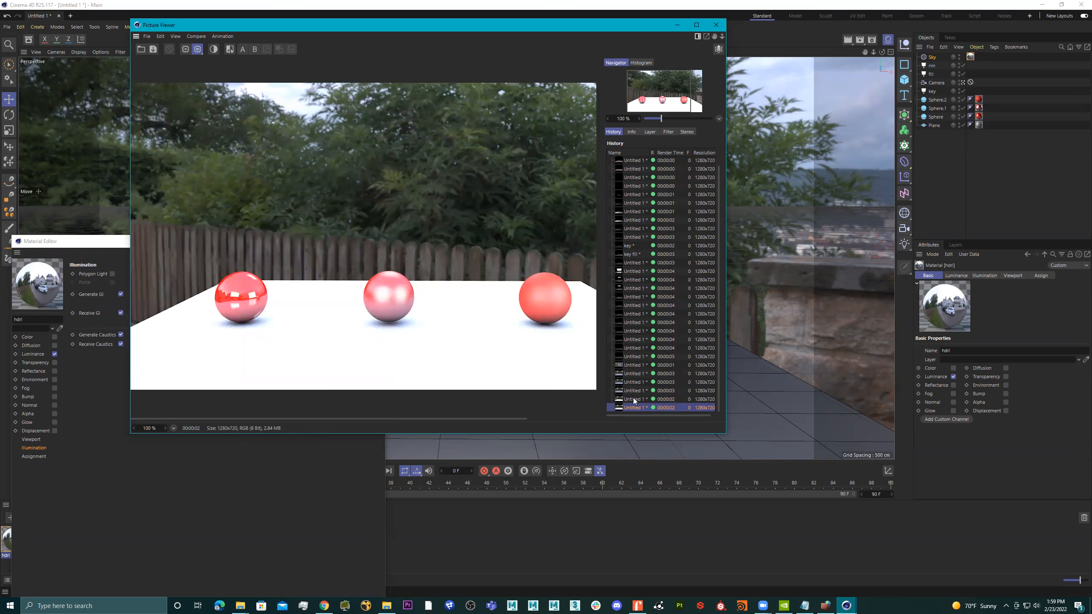
Set the hdri material's Generate GI strength to 50% and render the camera view.
left_click(34, 448)
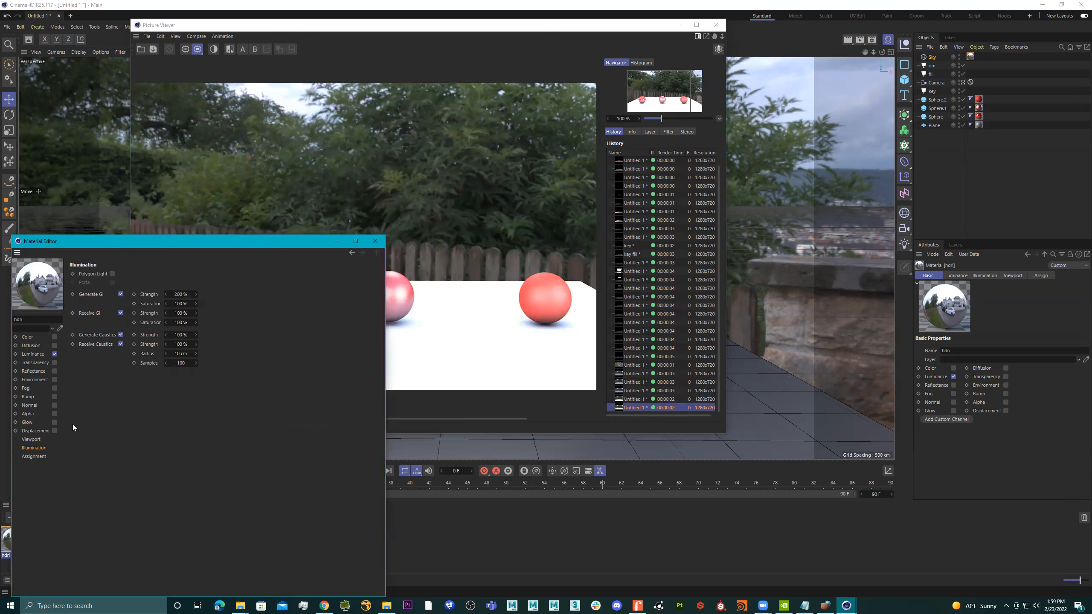
left_click(180, 294)
type("50")
key("Return")
left_click(860, 40)
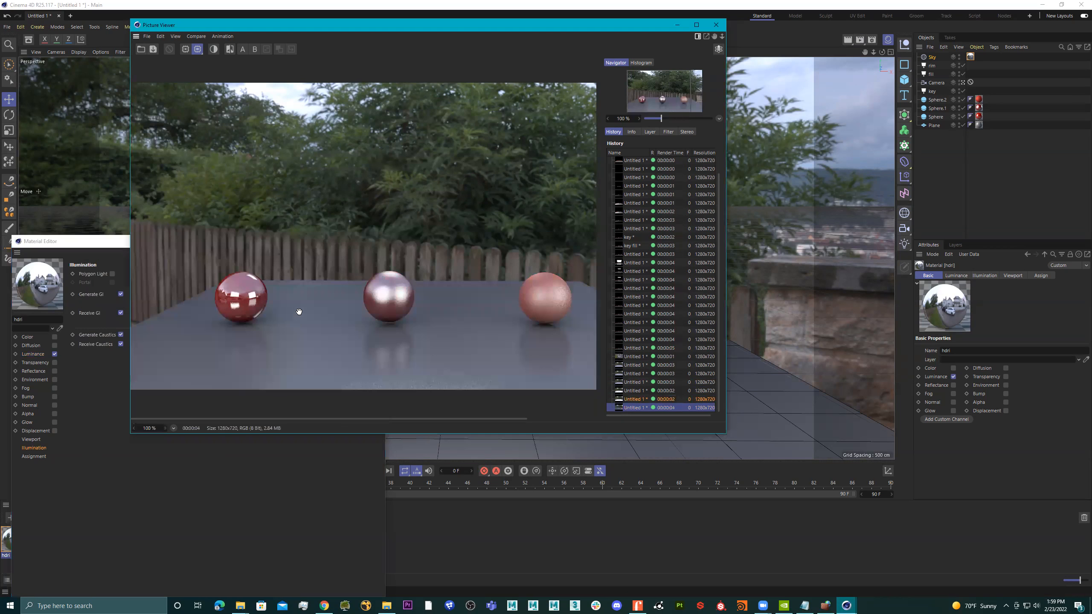
Compare the renders made at different GI strengths in the Picture Viewer history.
left_click(634, 400)
left_click(634, 391)
left_click(635, 382)
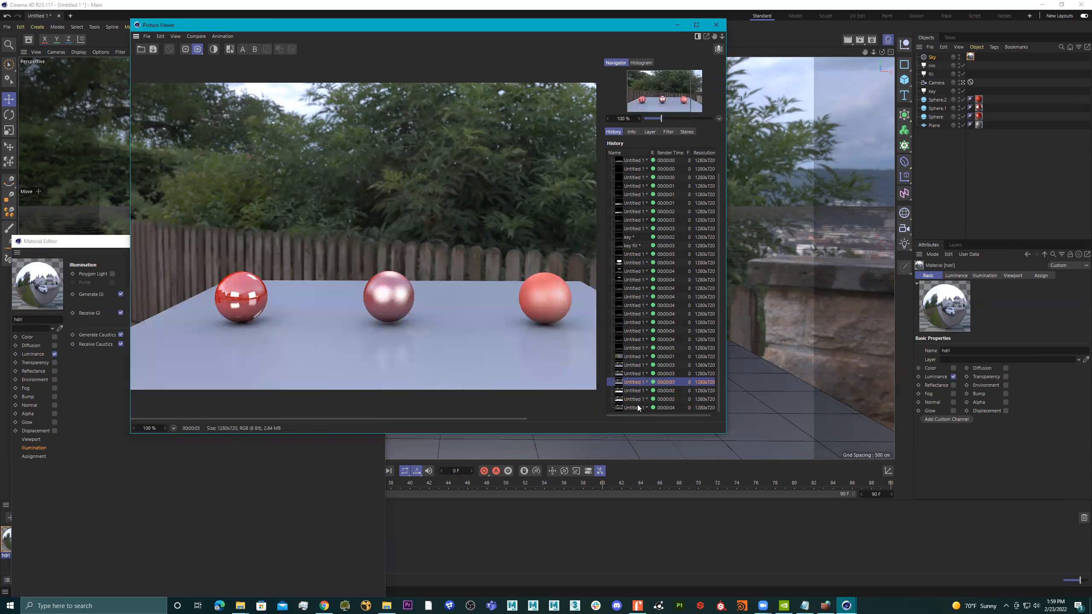
left_click(638, 408)
left_click(637, 383)
left_click(637, 407)
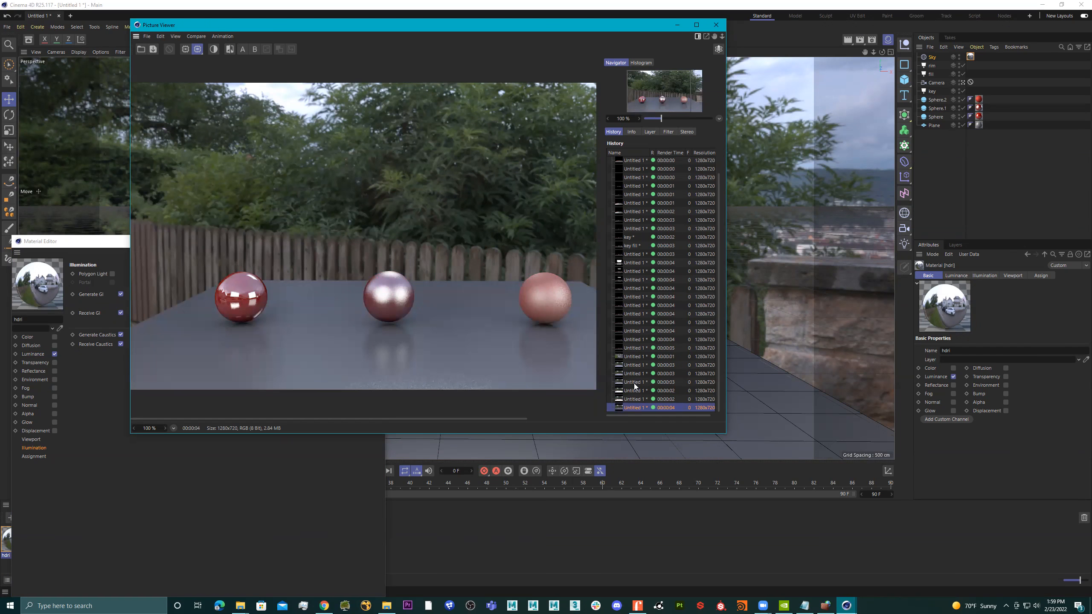
Check an earlier render against the latest one in the render history and close the Picture Viewer.
left_click(635, 382)
left_click(637, 407)
left_click(716, 24)
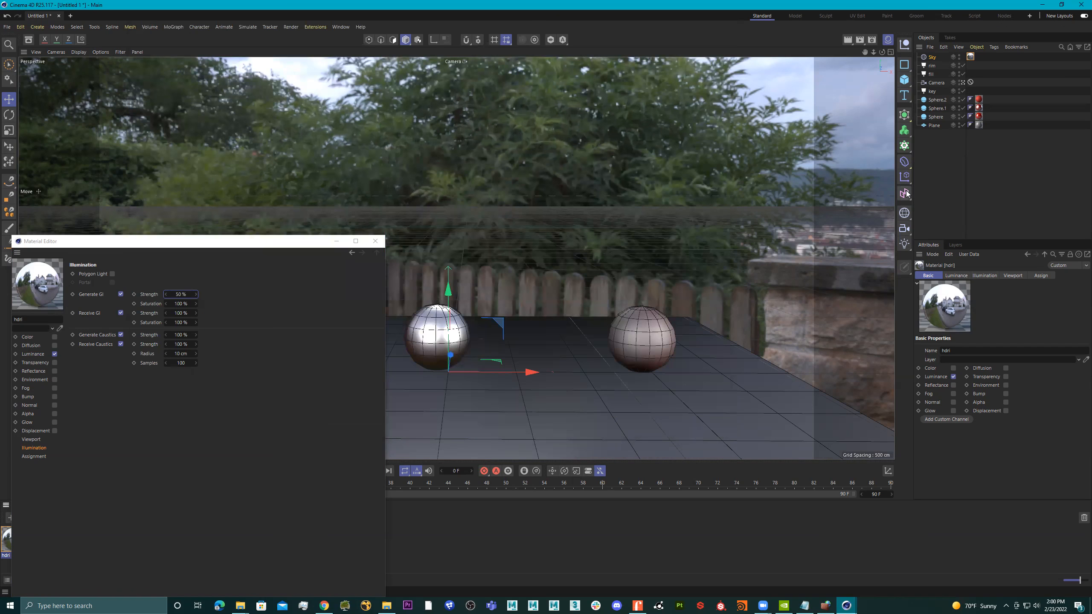
Add a Compositing render tag to the Sky object.
right_click(928, 58)
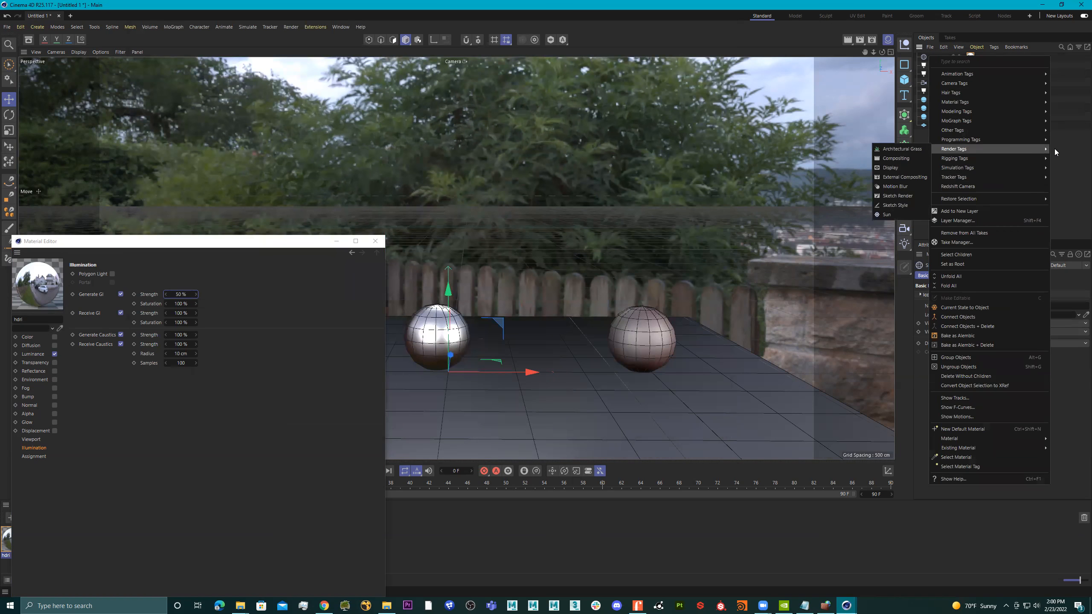
left_click(1069, 149)
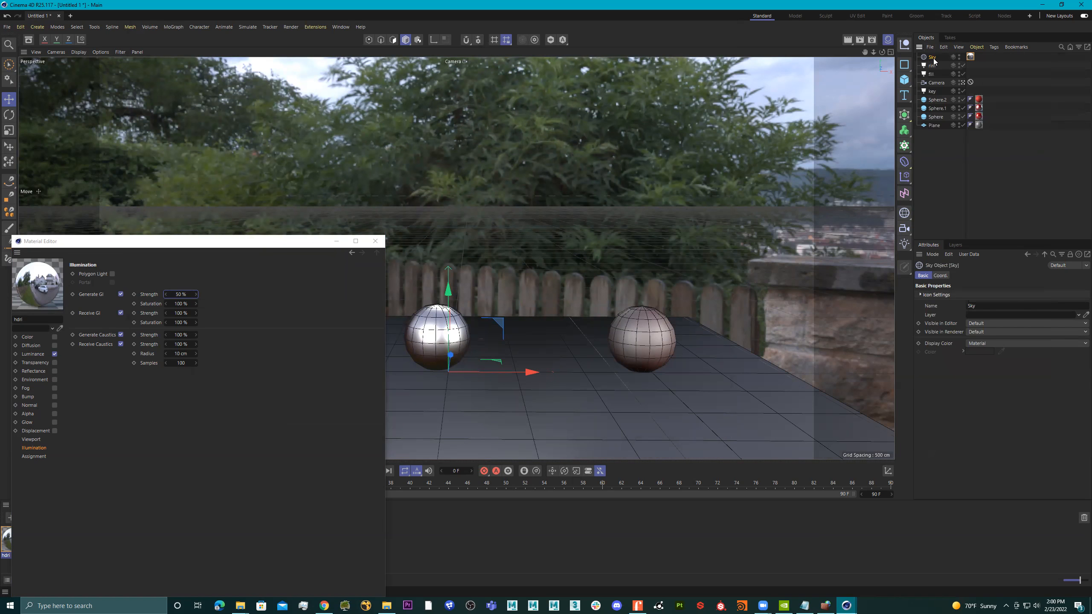
right_click(934, 60)
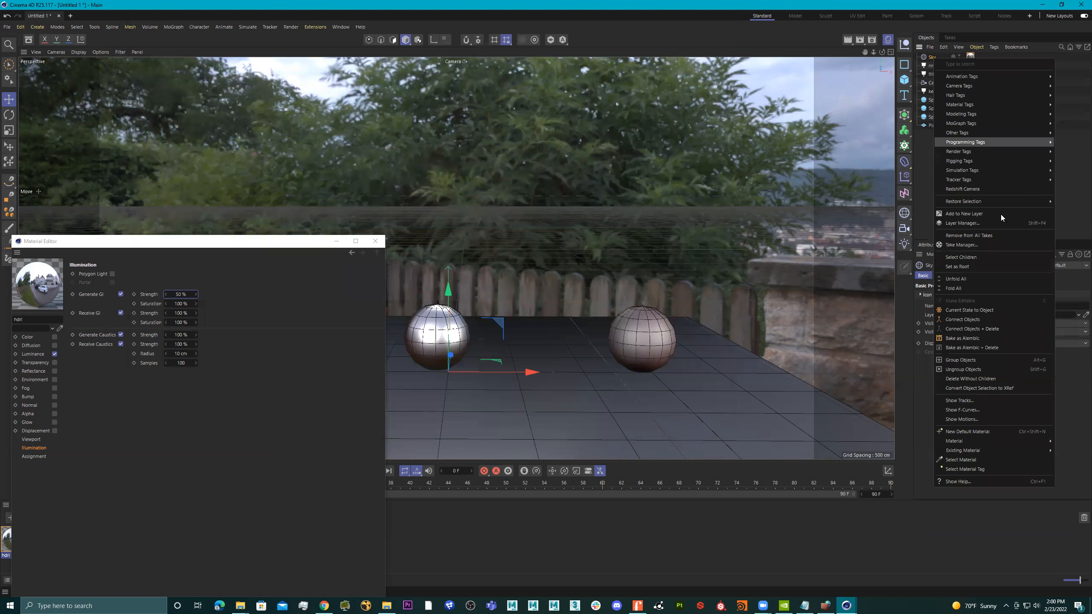
mouse_move(964, 151)
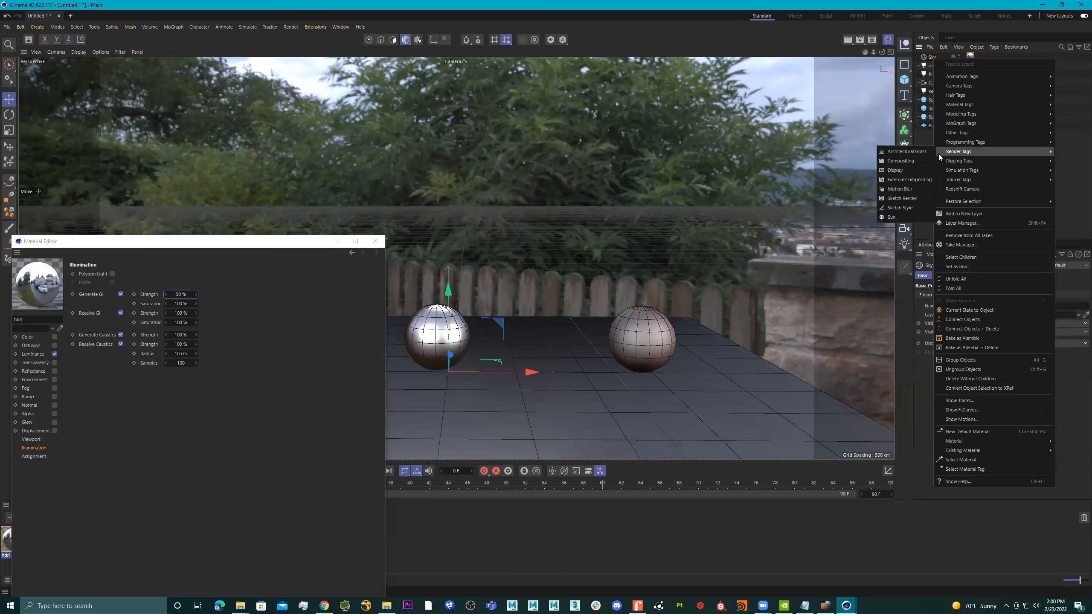
left_click(909, 162)
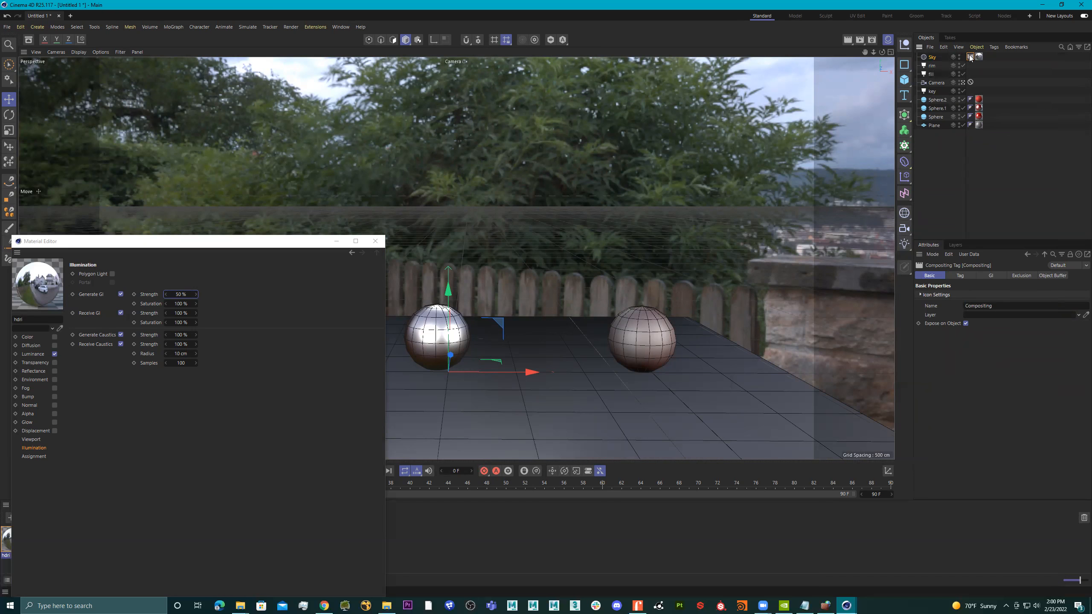
Turn off Seen by Camera in the Sky's Compositing tag and render the camera view to the Picture Viewer.
left_click(960, 276)
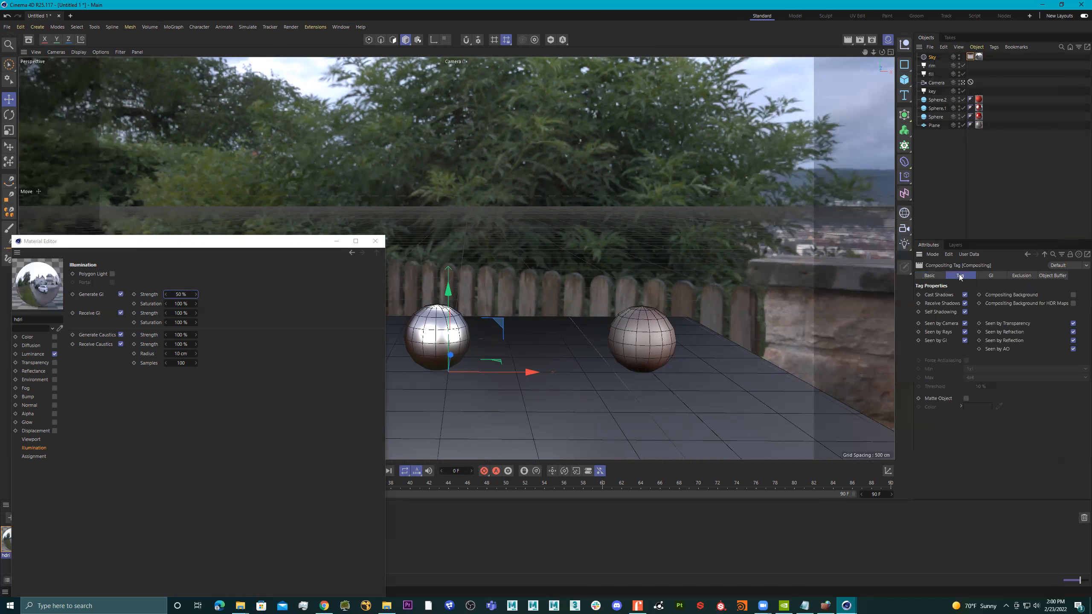
left_click(965, 322)
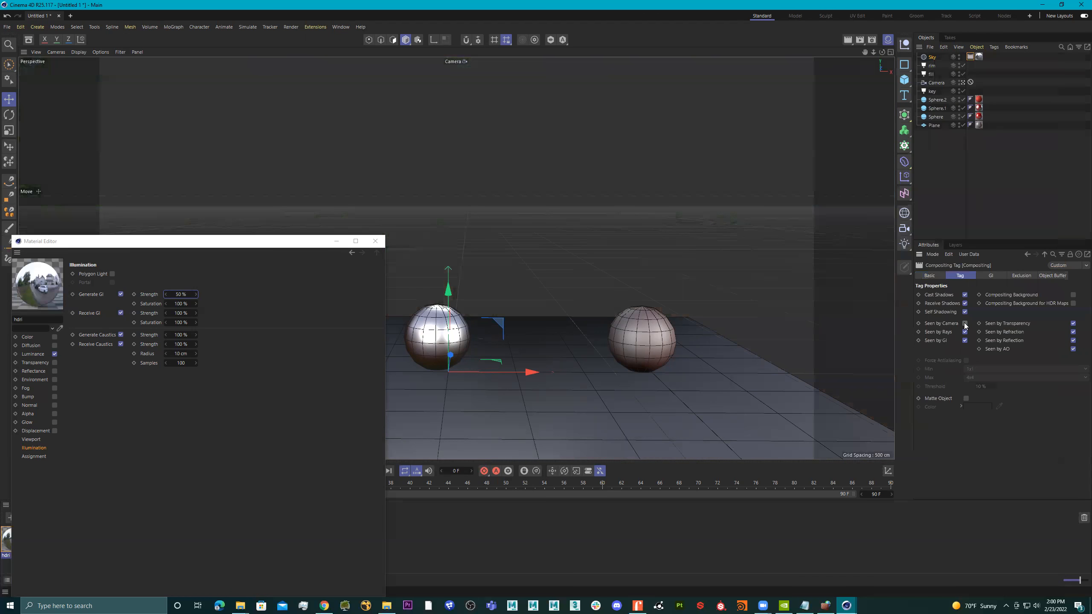
left_click(861, 41)
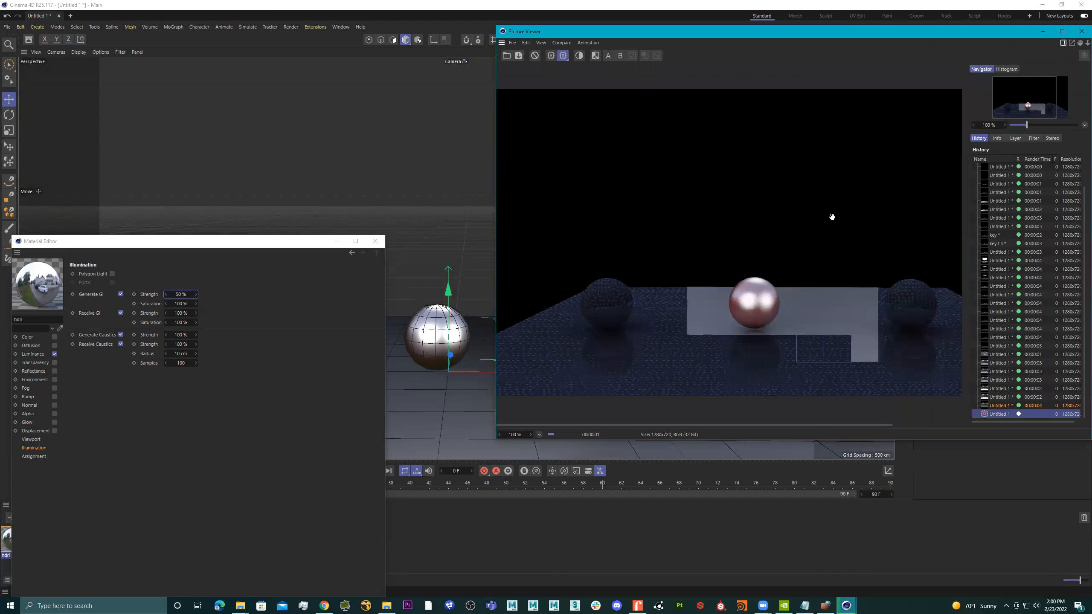
left_click_drag(830, 33, 563, 29)
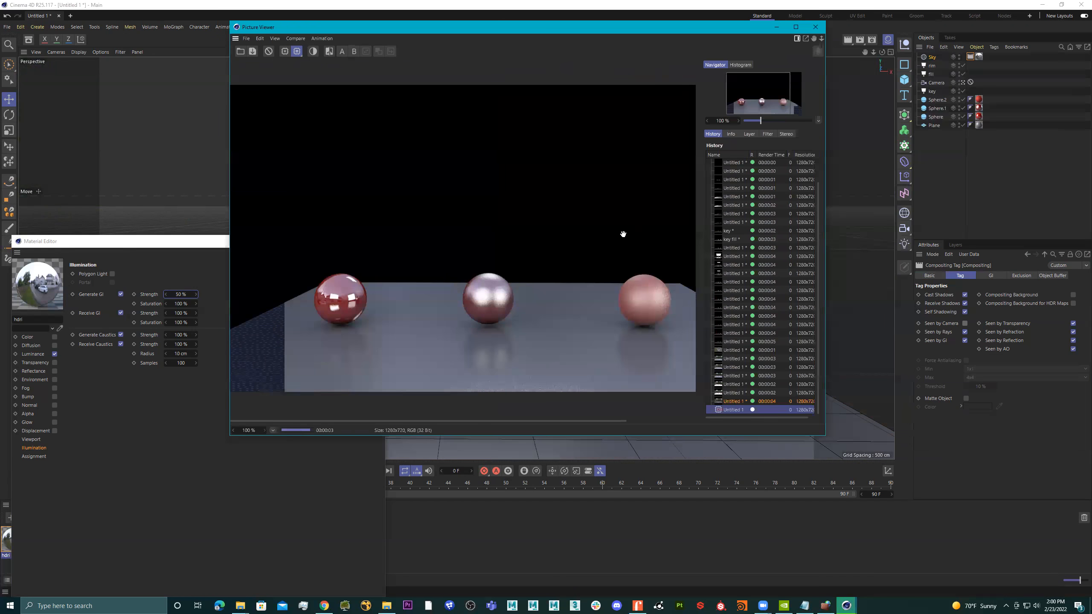
Compare the last two renders, with and without the visible sky, examining the middle sphere and its floor reflection up close.
left_click(733, 400)
left_click(733, 408)
left_click(733, 402)
scroll(497, 335, "up", 1)
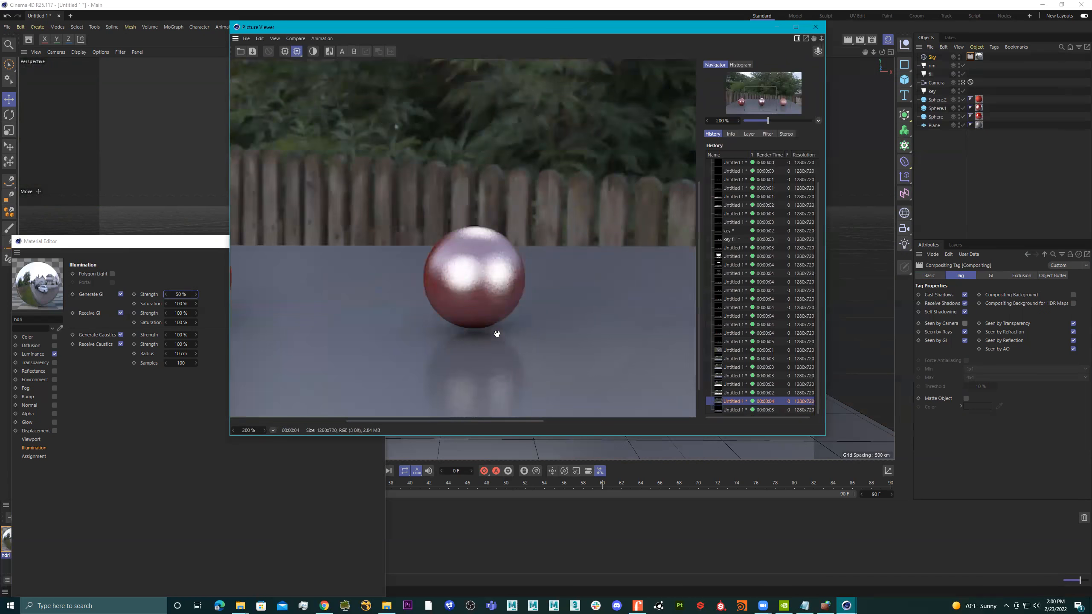
scroll(497, 334, "up", 3)
left_click_drag(516, 308, 532, 199)
scroll(521, 247, "up", 2)
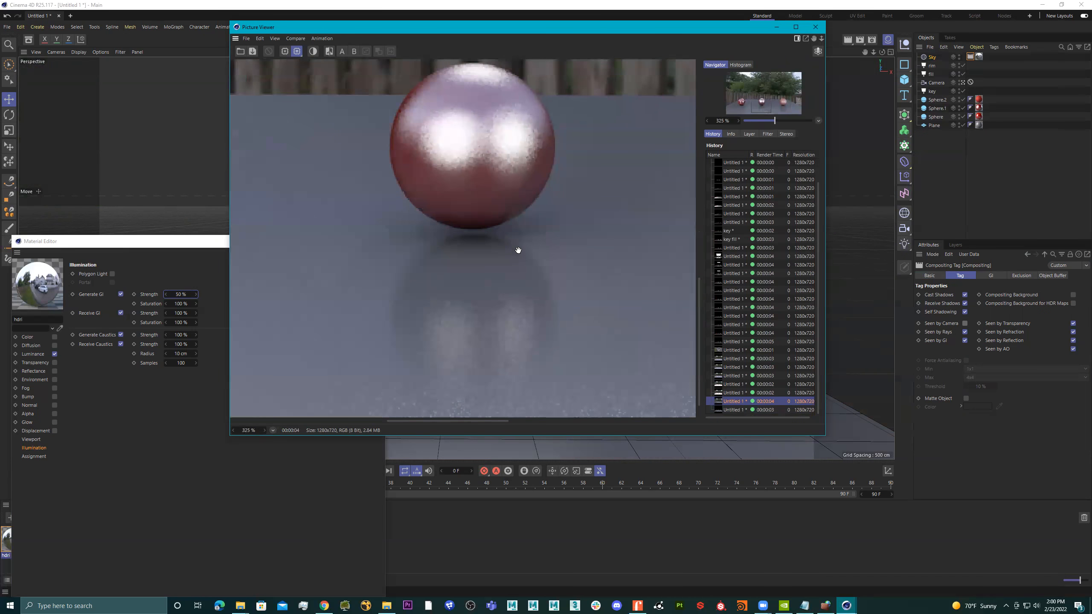
left_click(736, 410)
left_click(736, 401)
left_click(735, 409)
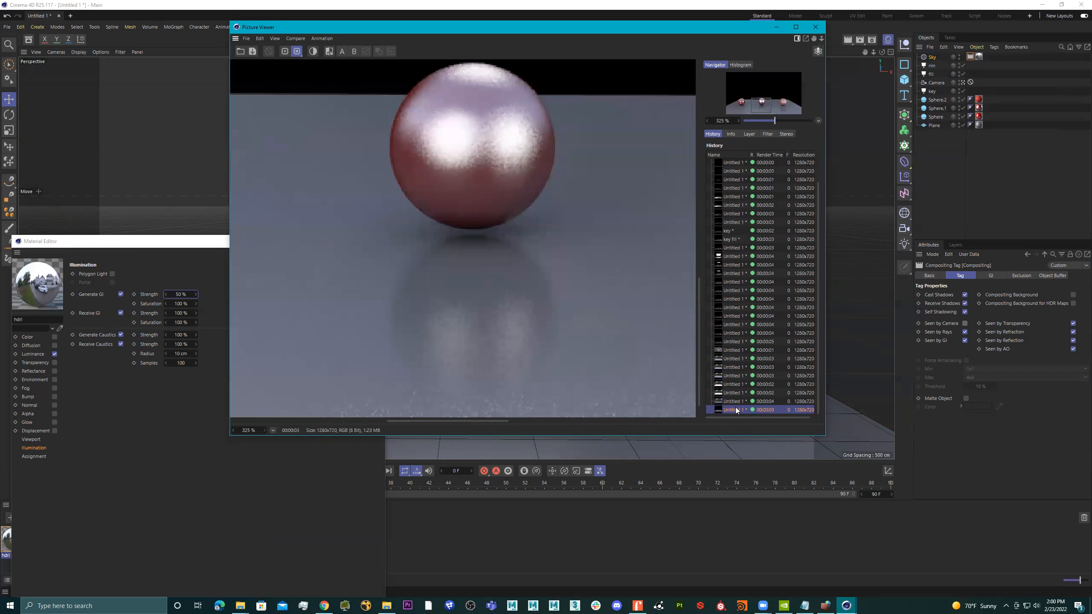
left_click(731, 403)
left_click(731, 409)
left_click(730, 402)
left_click(731, 409)
left_click(731, 401)
left_click(731, 409)
left_click(731, 401)
left_click(732, 410)
Examine the three spheres and floor across the whole render made without the visible sky background.
scroll(543, 342, "down", 3)
scroll(544, 341, "down", 3)
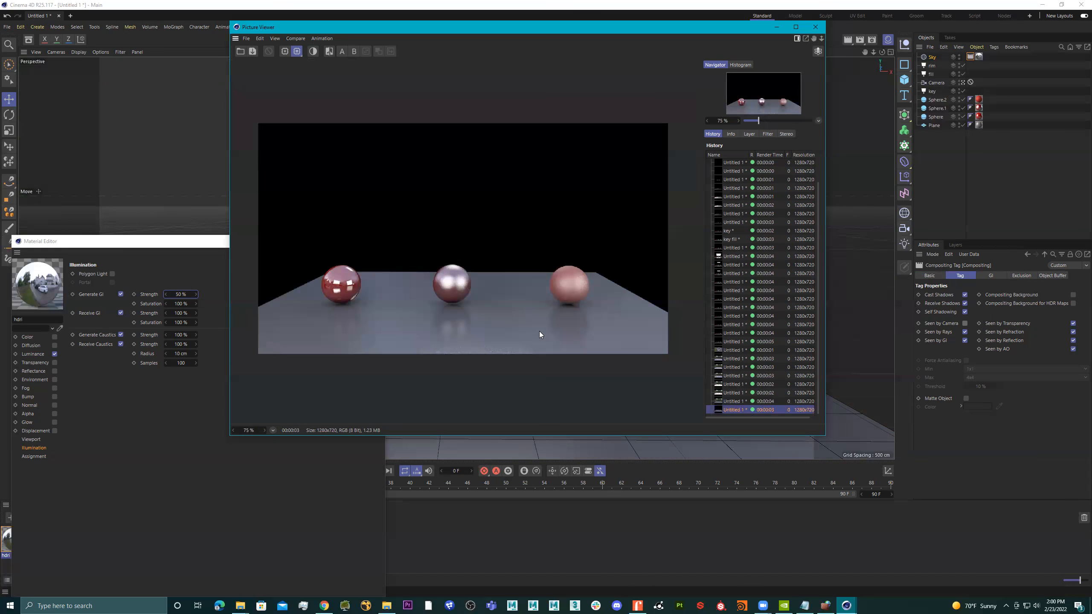
scroll(540, 335, "up", 1)
left_click_drag(512, 324, 565, 307)
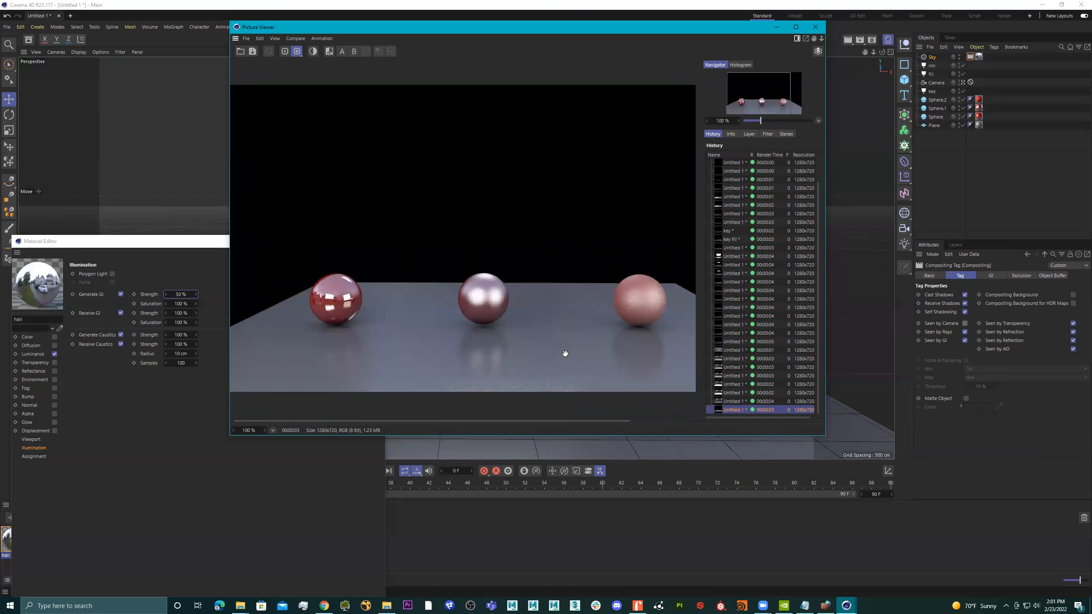
scroll(614, 312, "down", 2)
scroll(568, 311, "up", 1)
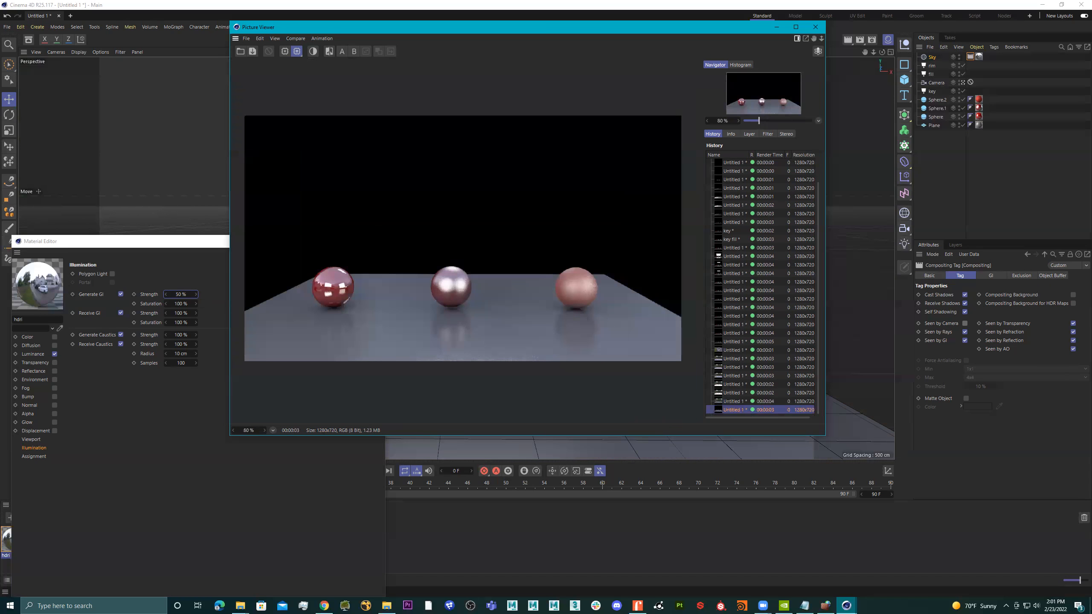